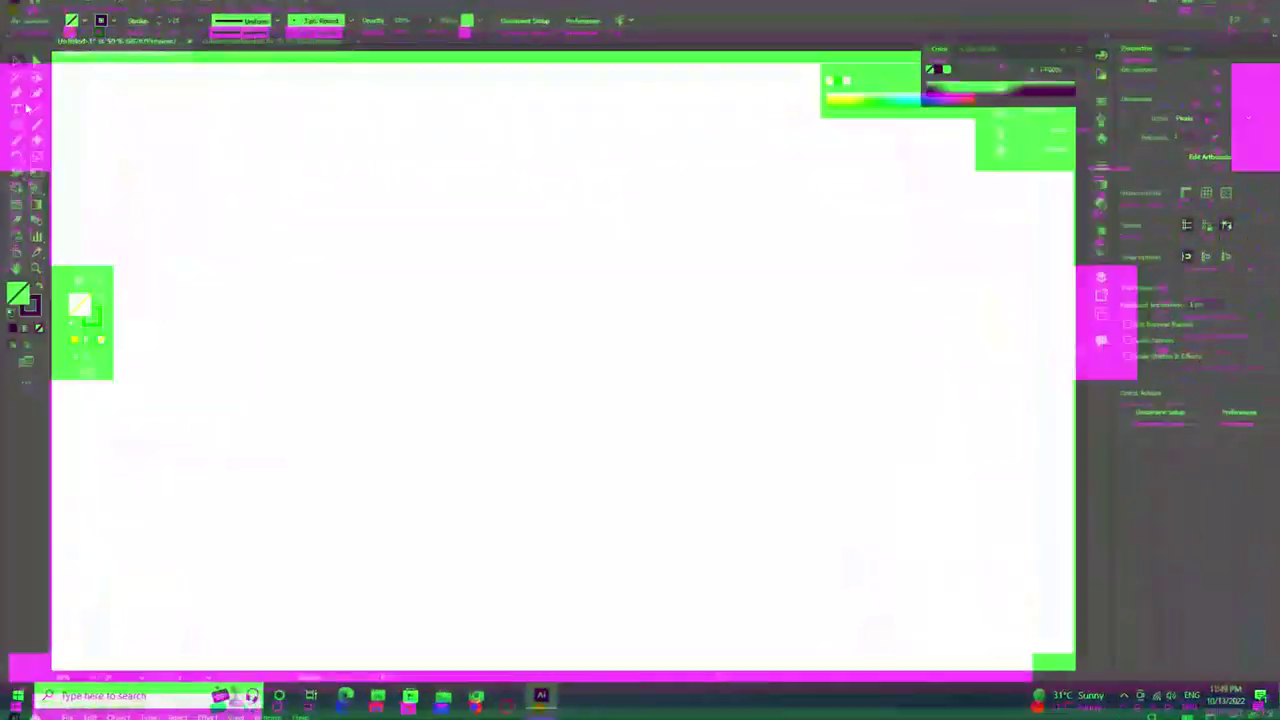
Draw an empty square about 660 px wide on the artboard, then return to the Selection tool.
{"action": "left_click_drag", "start_coordinate": [14, 136], "coordinate": [196, 207]}
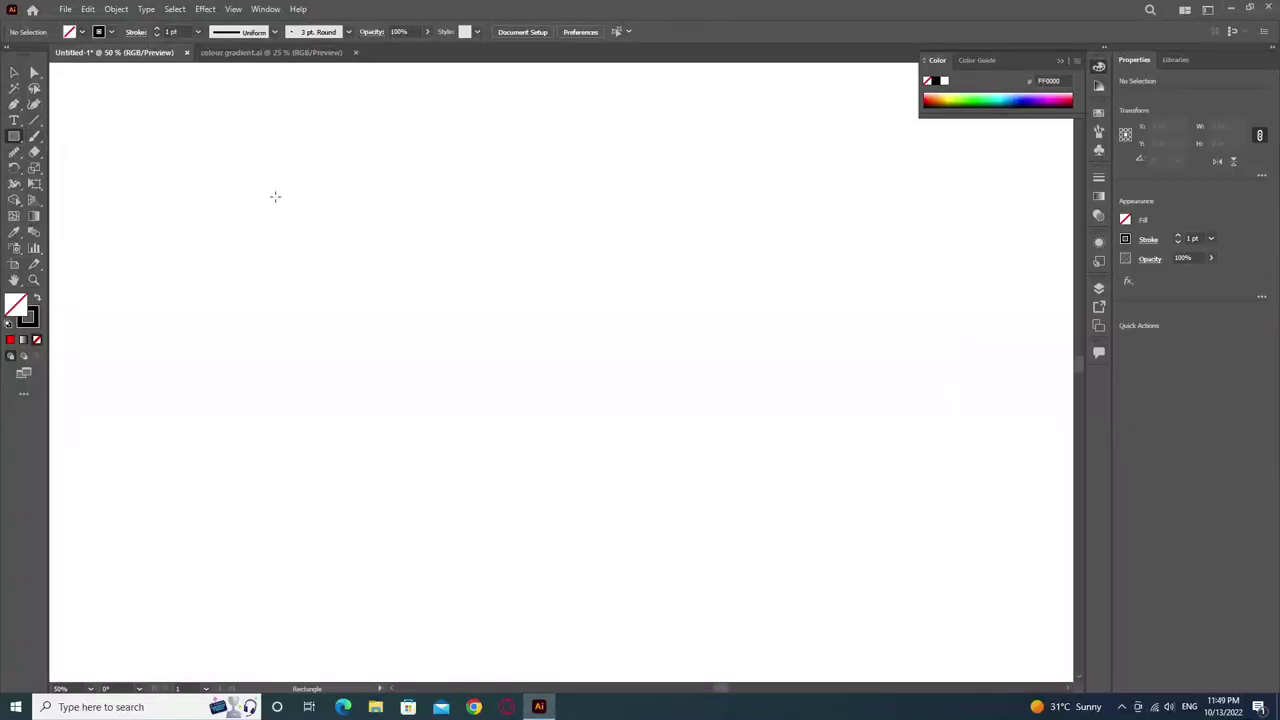
{"action": "mouse_move", "coordinate": [250, 187]}
{"action": "left_mouse_down"}
{"action": "mouse_move", "coordinate": [435, 430]}
{"action": "mouse_move", "coordinate": [505, 497]}
{"action": "left_mouse_up"}
{"action": "left_click", "coordinate": [14, 74]}
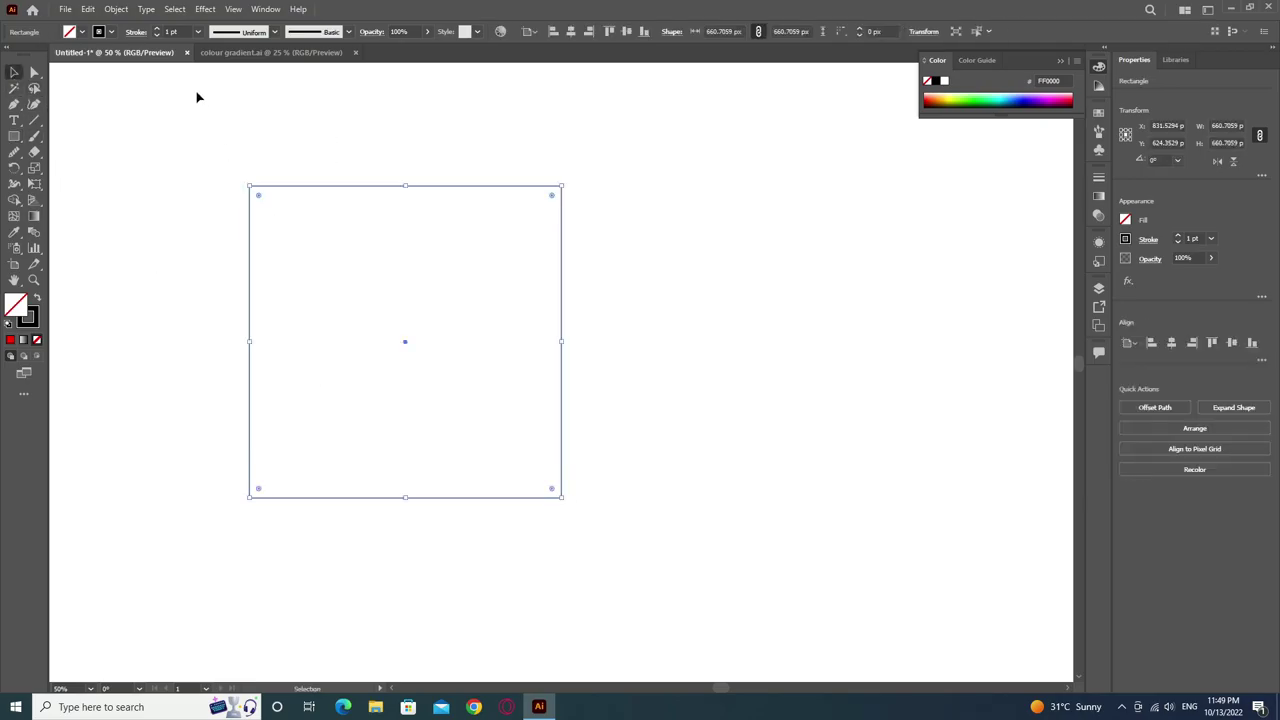
{"action": "left_click", "coordinate": [115, 10]}
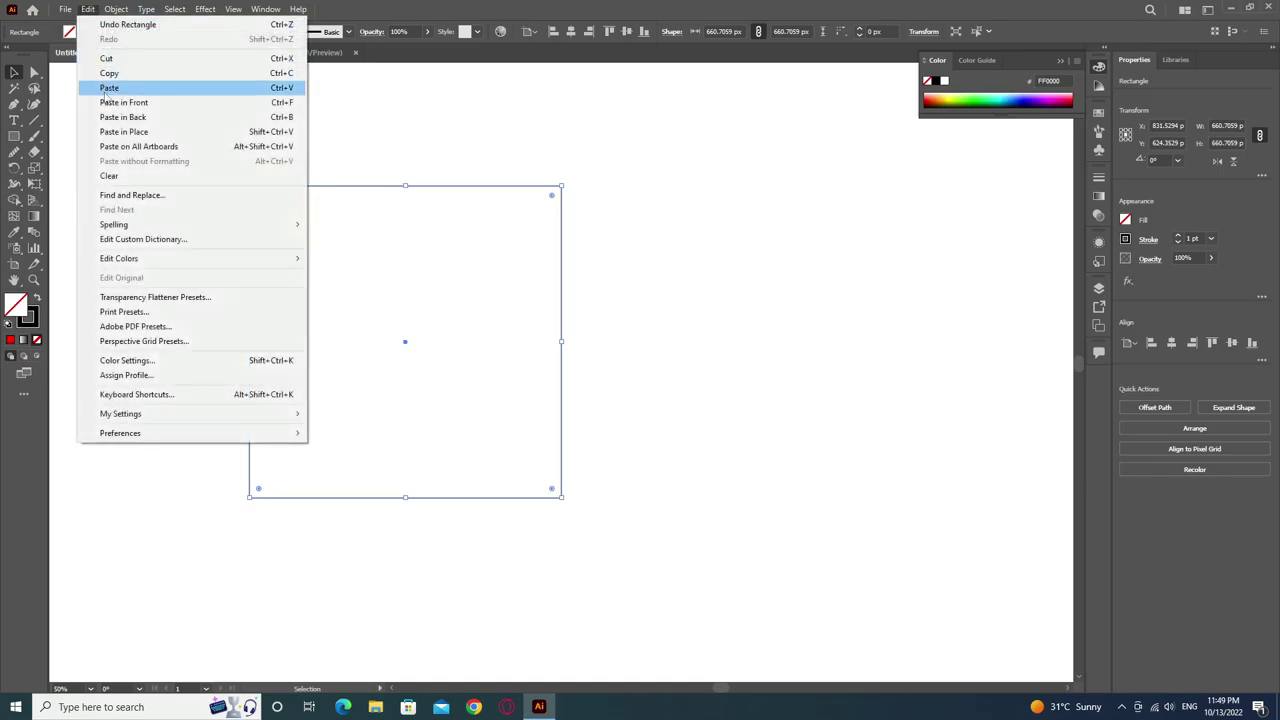
Paste a copy of the square in place directly over the original.
{"action": "left_click", "coordinate": [111, 118]}
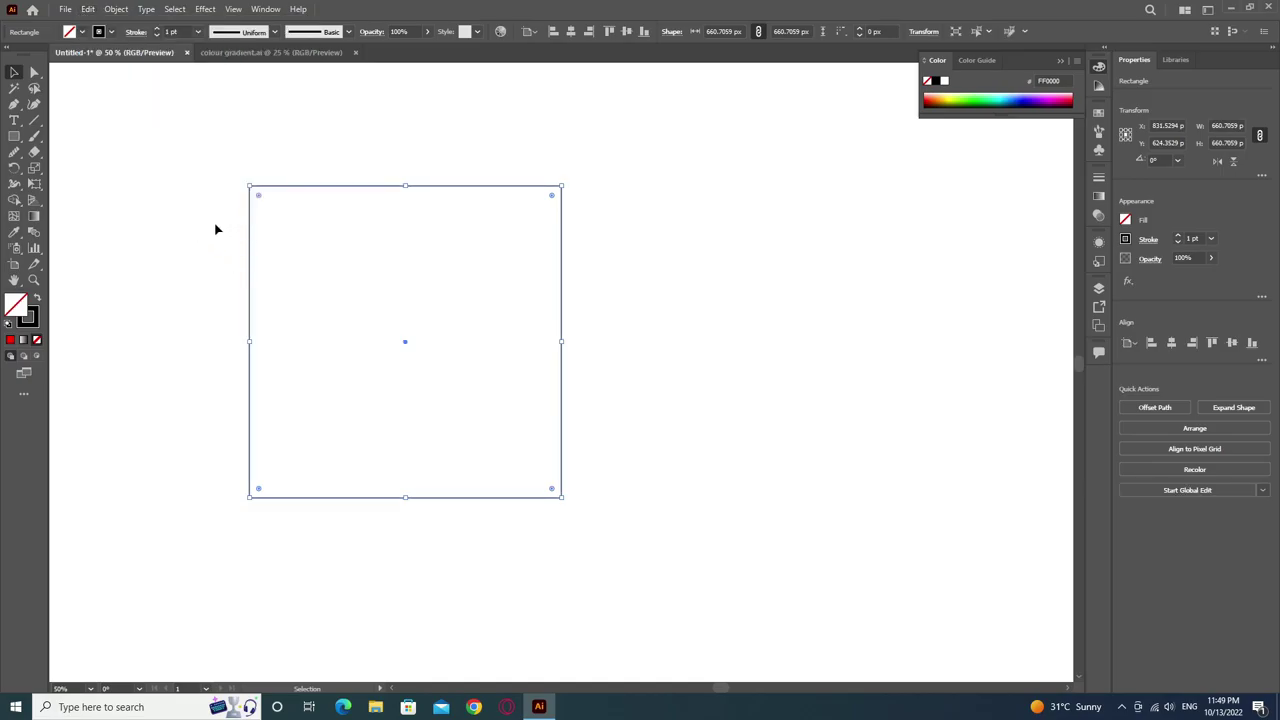
{"action": "key", "text": "a"}
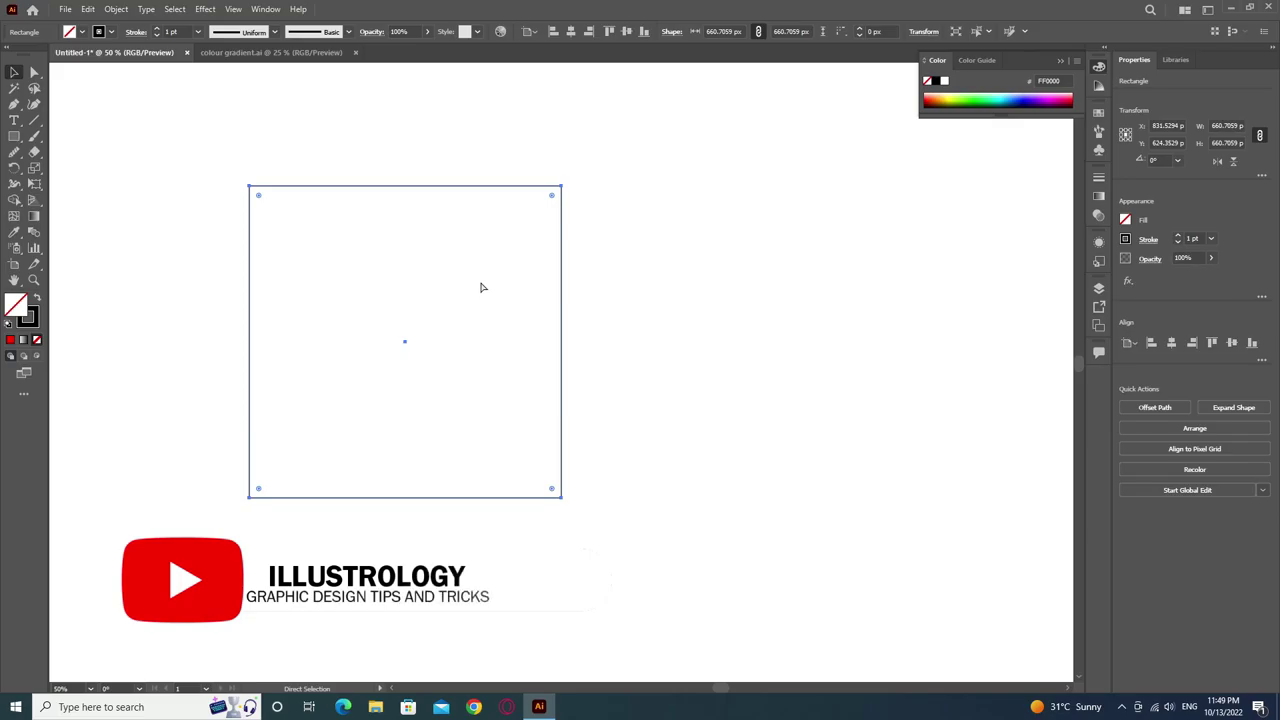
{"action": "key", "text": "v"}
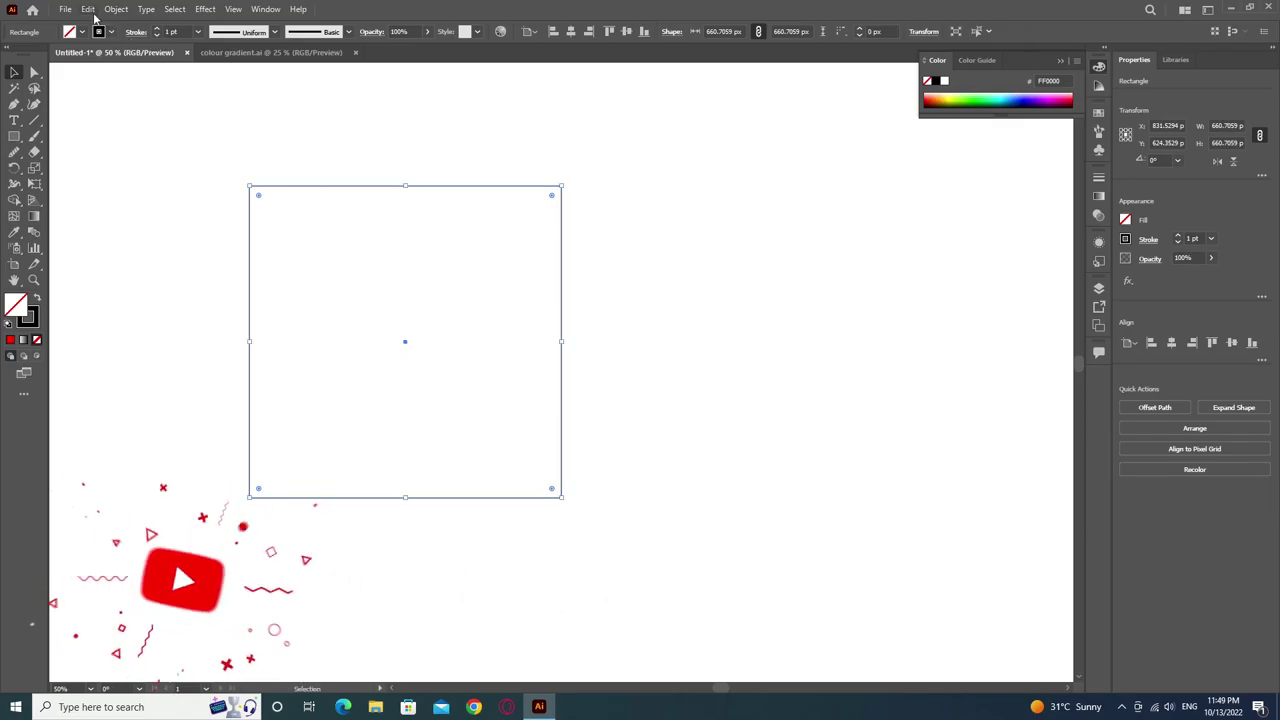
{"action": "left_click", "coordinate": [88, 9]}
{"action": "left_click", "coordinate": [124, 131]}
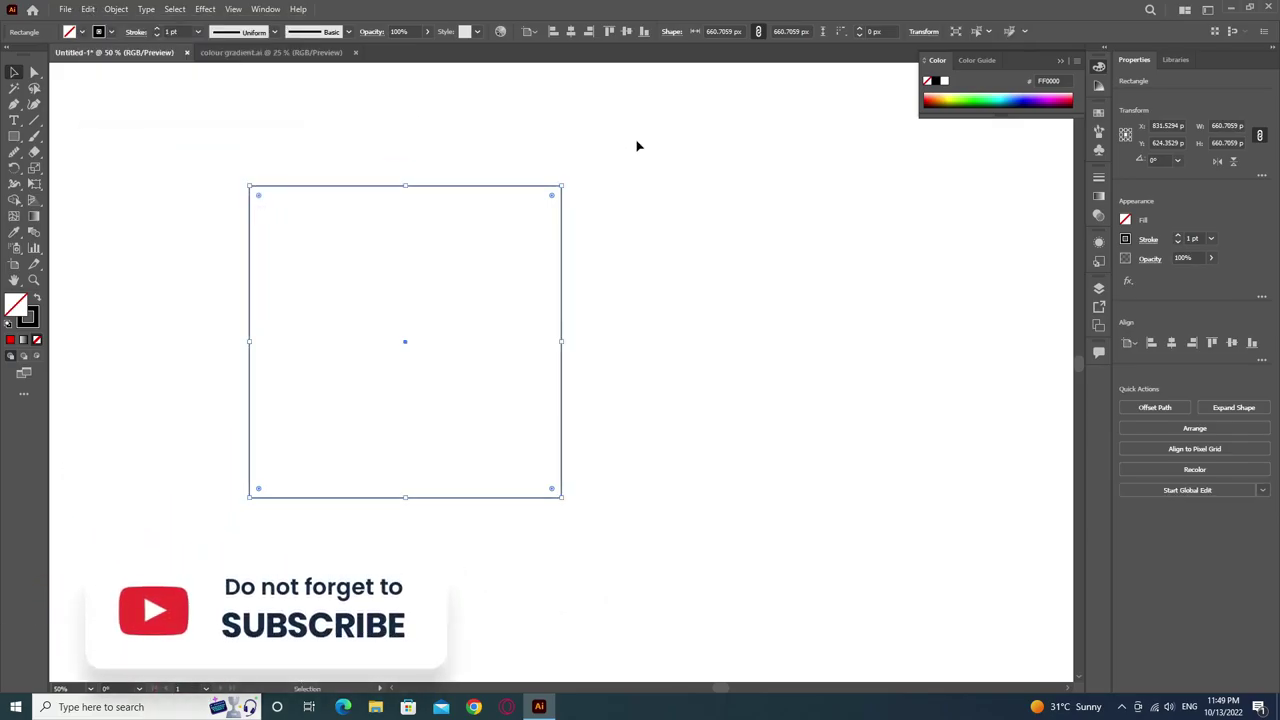
Widen the copy to 1065.7186 px and align the square to its right edge.
{"action": "left_click", "coordinate": [934, 33]}
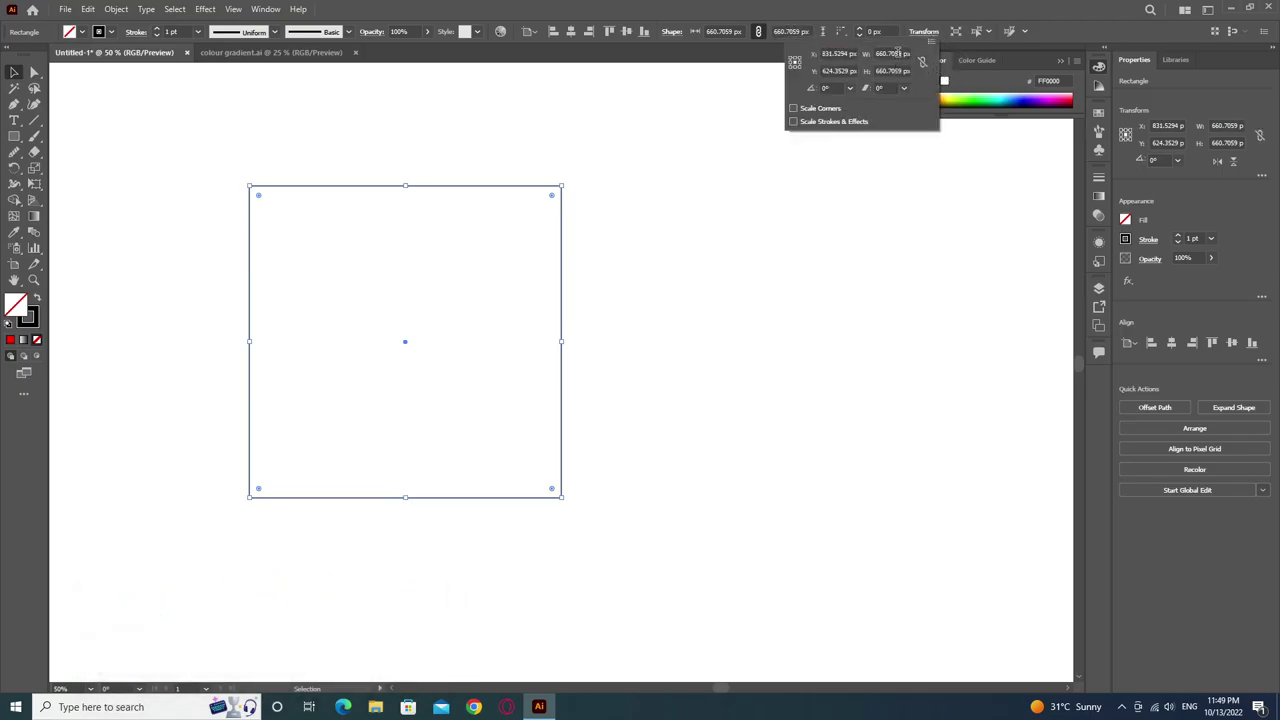
{"action": "left_click", "coordinate": [897, 53]}
{"action": "key", "text": "Tab"}
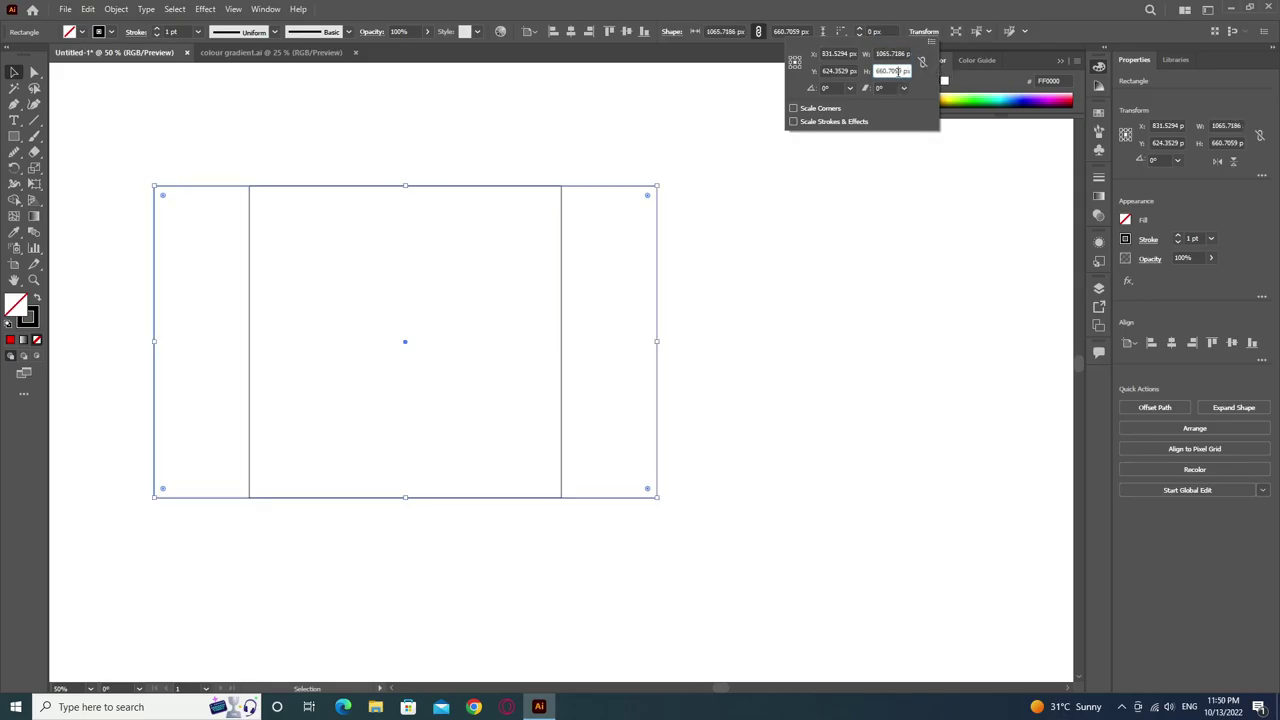
{"action": "key", "text": "Return"}
{"action": "left_click_drag", "start_coordinate": [705, 150], "coordinate": [389, 405]}
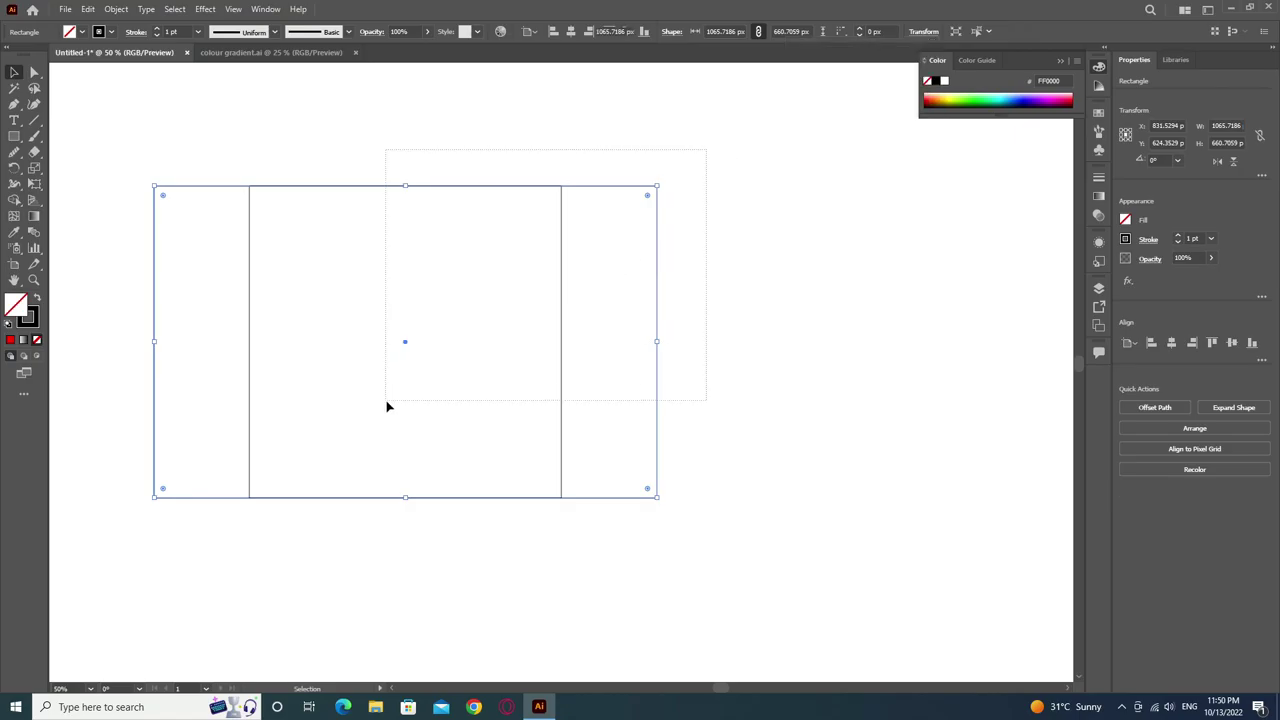
{"action": "left_click", "coordinate": [589, 31]}
Pan the view, draw a stray extra square, and undo it.
{"action": "left_click", "coordinate": [466, 149]}
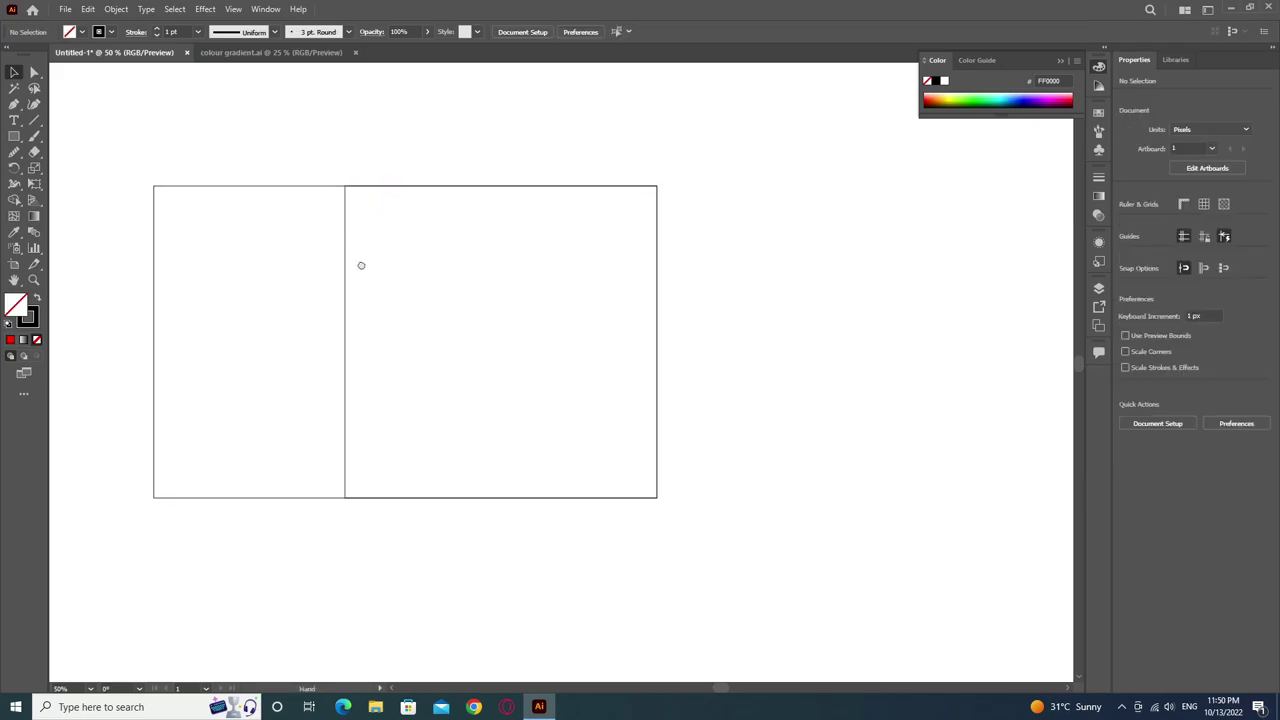
{"action": "left_click_drag", "start_coordinate": [360, 263], "coordinate": [484, 250]}
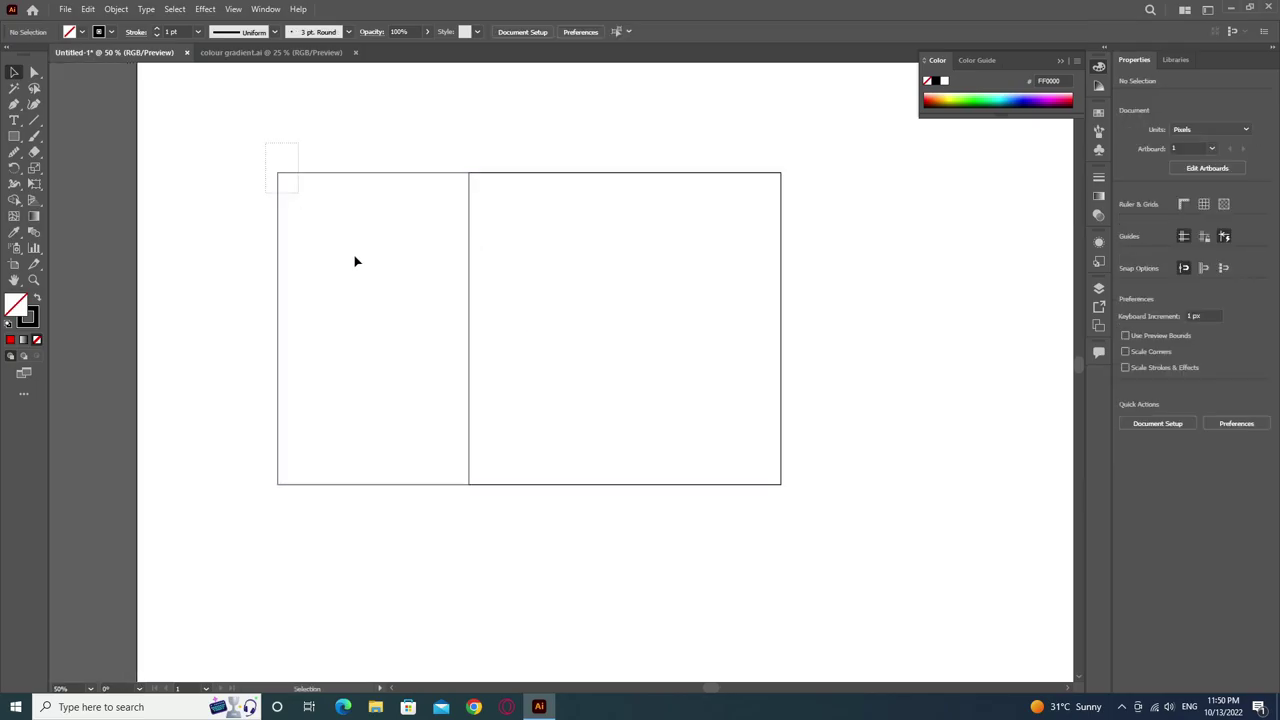
{"action": "left_click_drag", "start_coordinate": [355, 261], "coordinate": [837, 551]}
{"action": "left_click", "coordinate": [588, 362]}
{"action": "left_click_drag", "start_coordinate": [14, 136], "coordinate": [80, 137]}
{"action": "left_click_drag", "start_coordinate": [469, 173], "coordinate": [767, 441]}
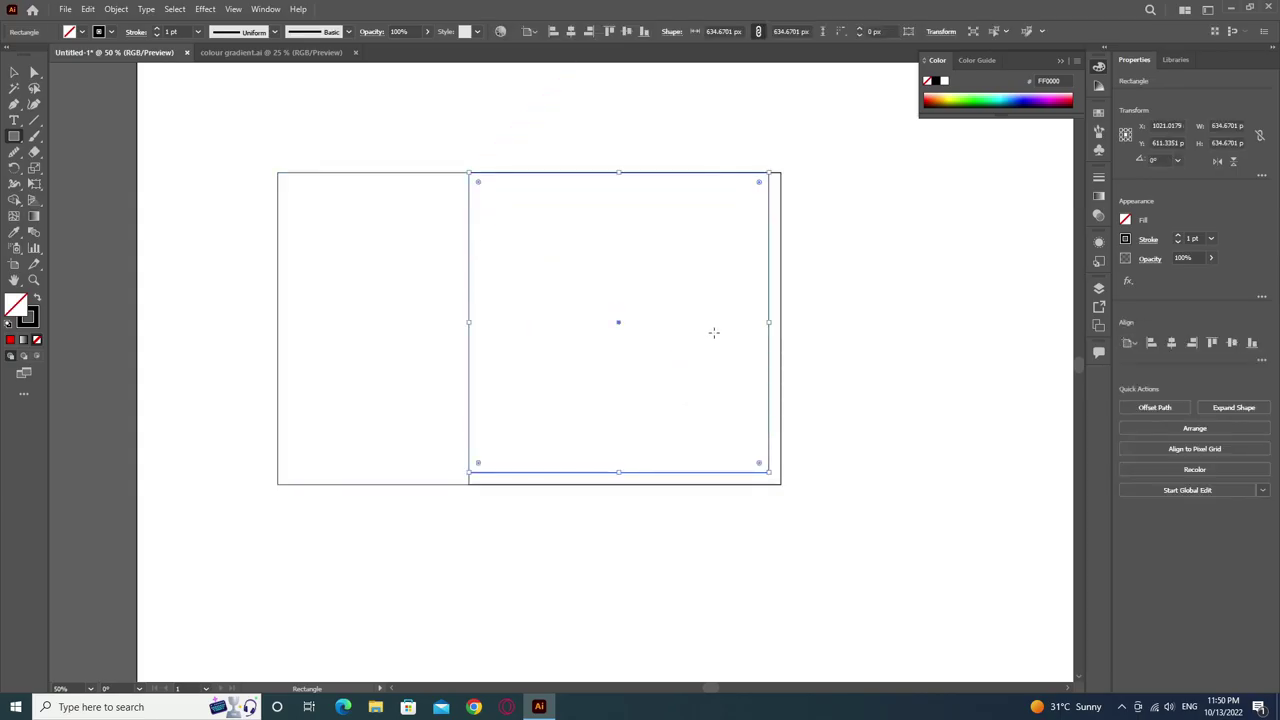
{"action": "key", "text": "ctrl+z"}
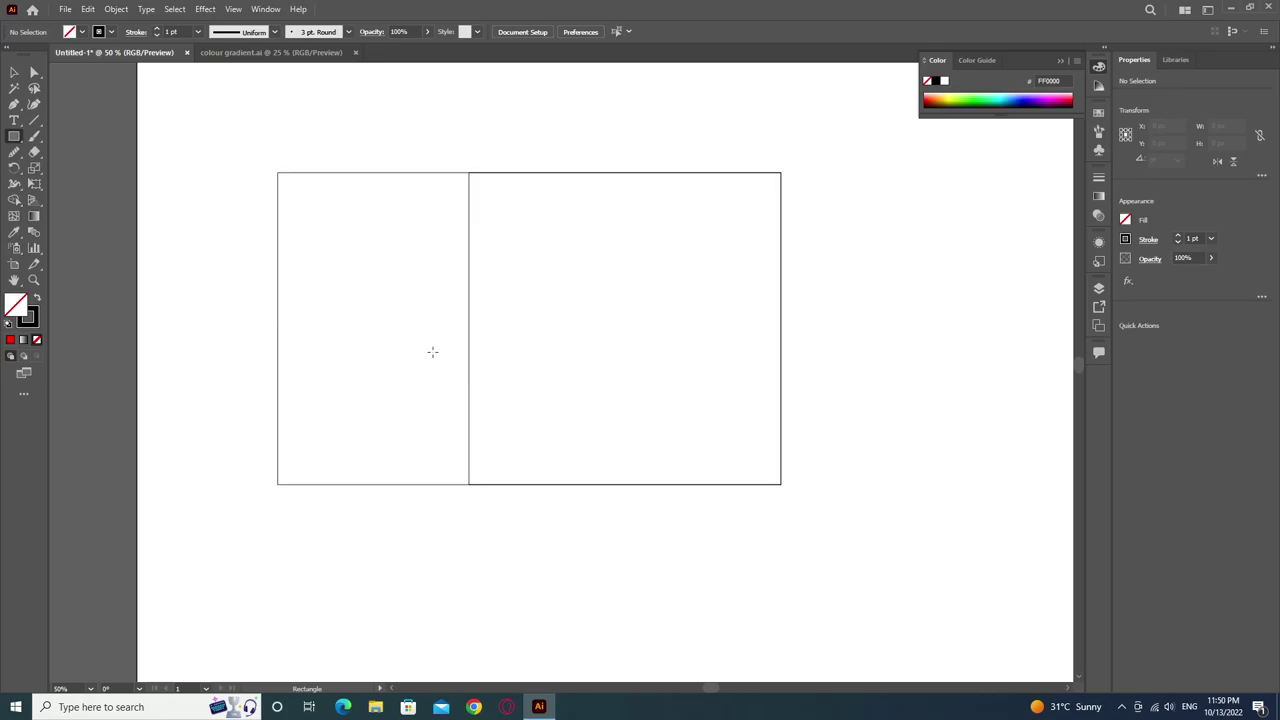
Select both rectangles and align the square to the wide rectangle's left edge.
{"action": "left_click", "coordinate": [16, 72]}
{"action": "left_click_drag", "start_coordinate": [277, 134], "coordinate": [526, 329]}
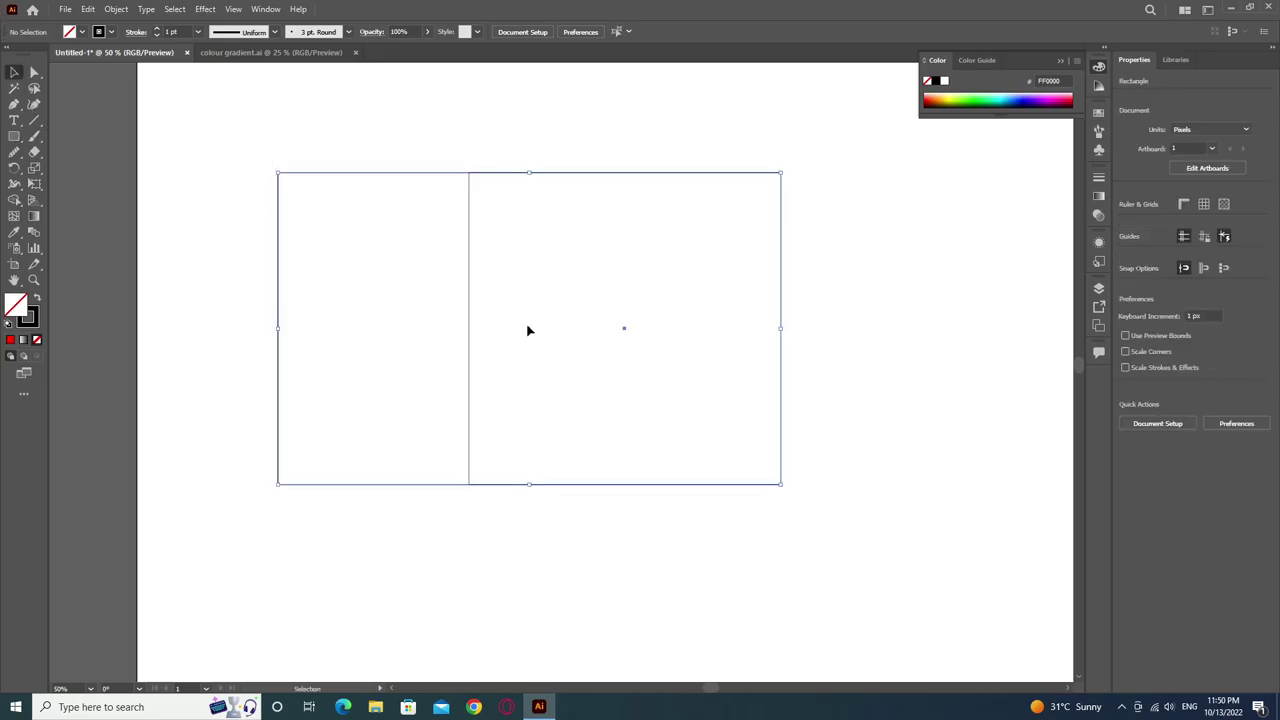
{"action": "left_click", "coordinate": [553, 31]}
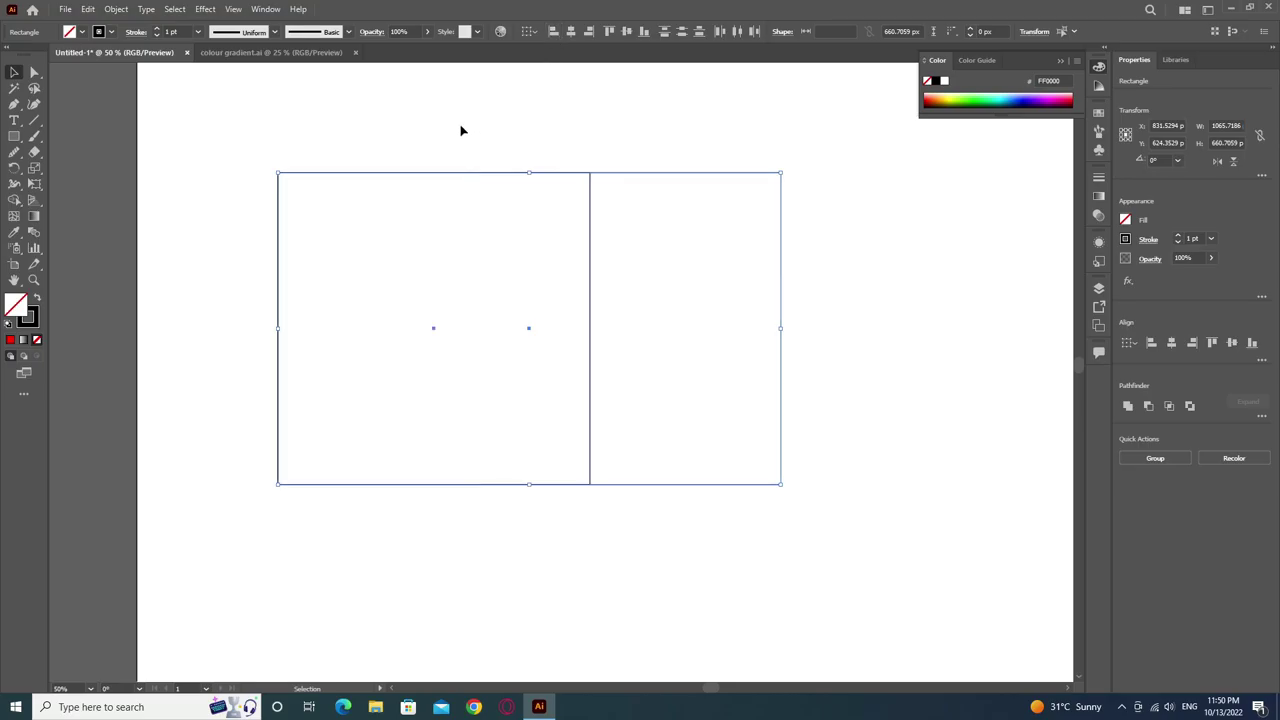
{"action": "left_click", "coordinate": [456, 131]}
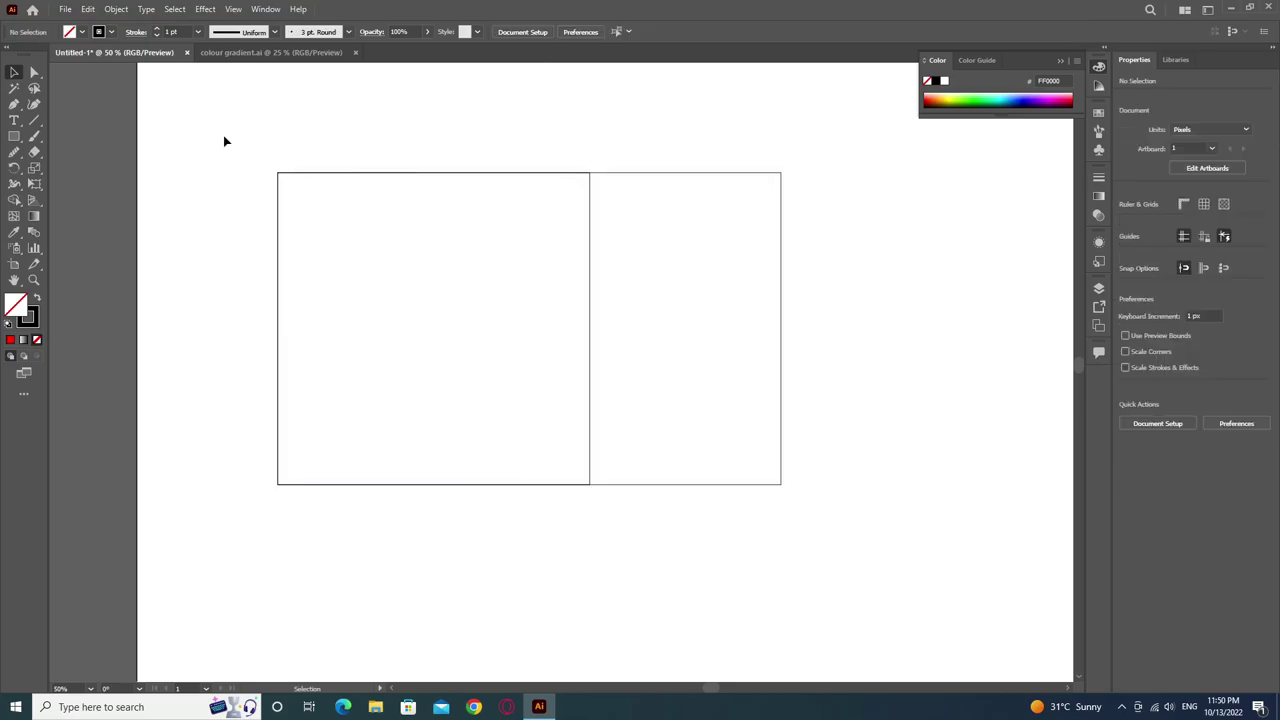
{"action": "left_click", "coordinate": [14, 137]}
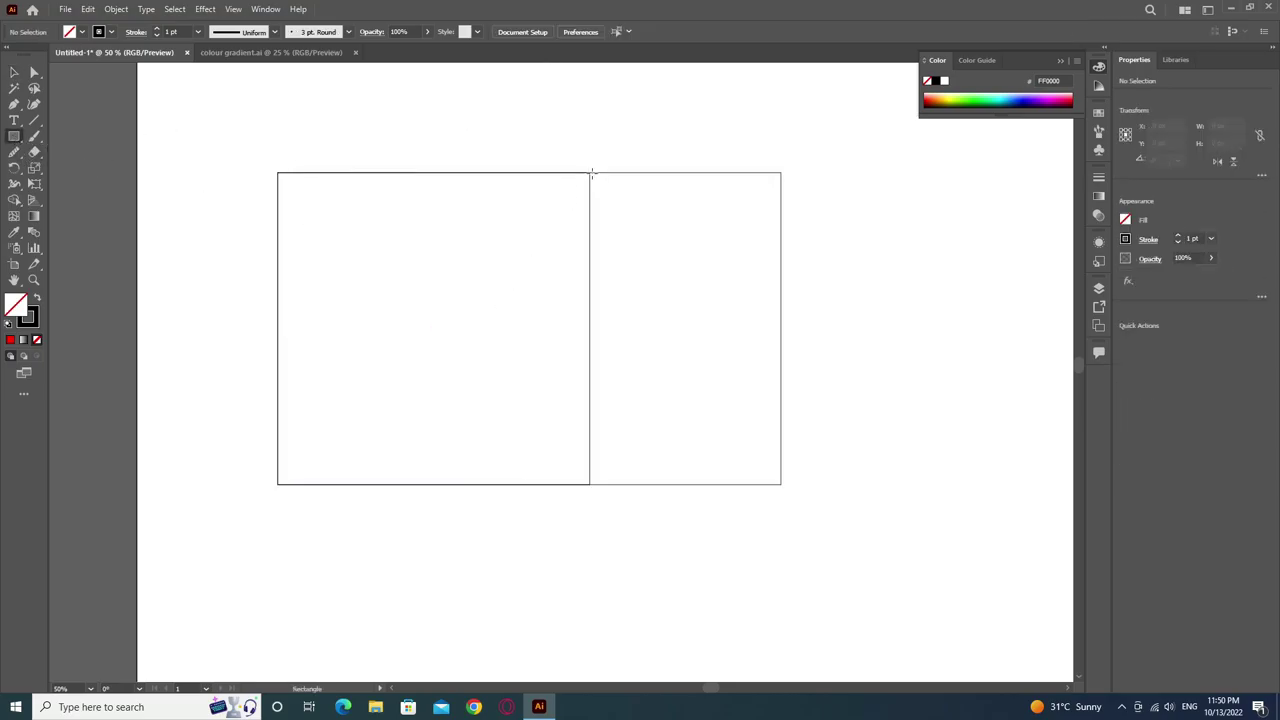
Shift-drag a roughly 404 px square across the top of the right strip, then zoom to 200% on its corner.
{"action": "left_click_drag", "start_coordinate": [590, 172], "coordinate": [673, 277]}
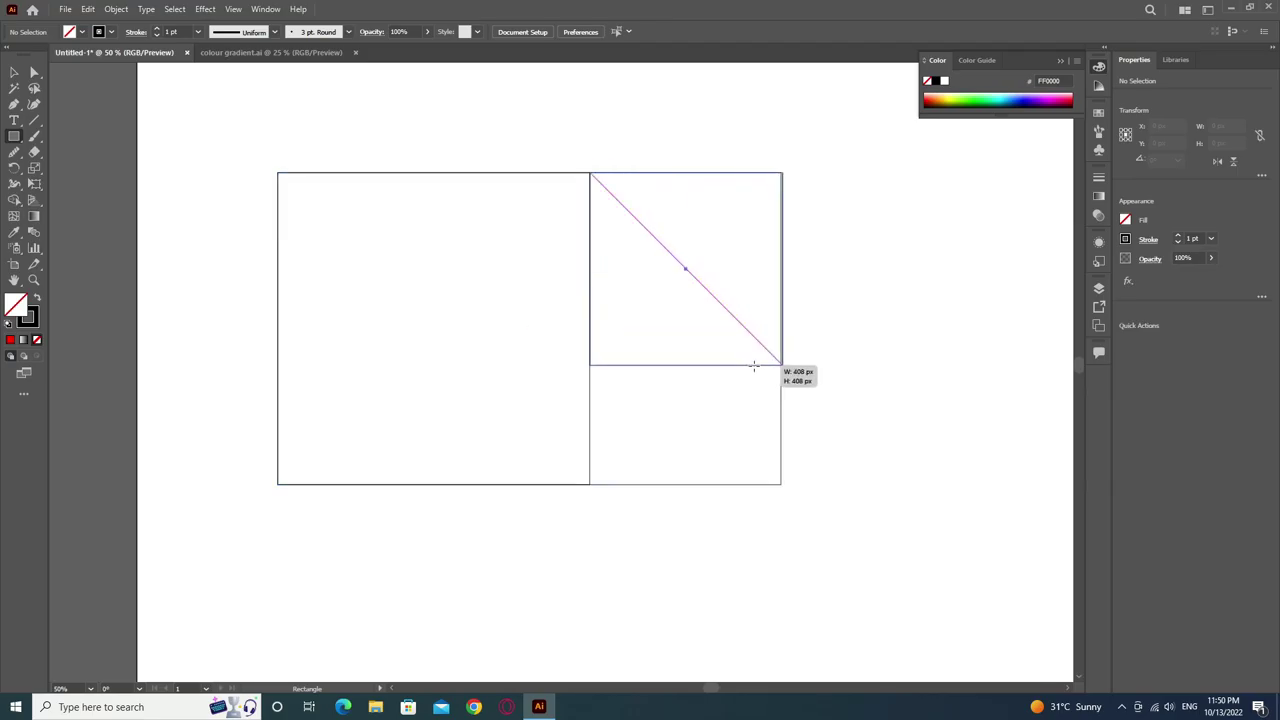
{"action": "left_click_drag", "start_coordinate": [673, 277], "coordinate": [747, 366]}
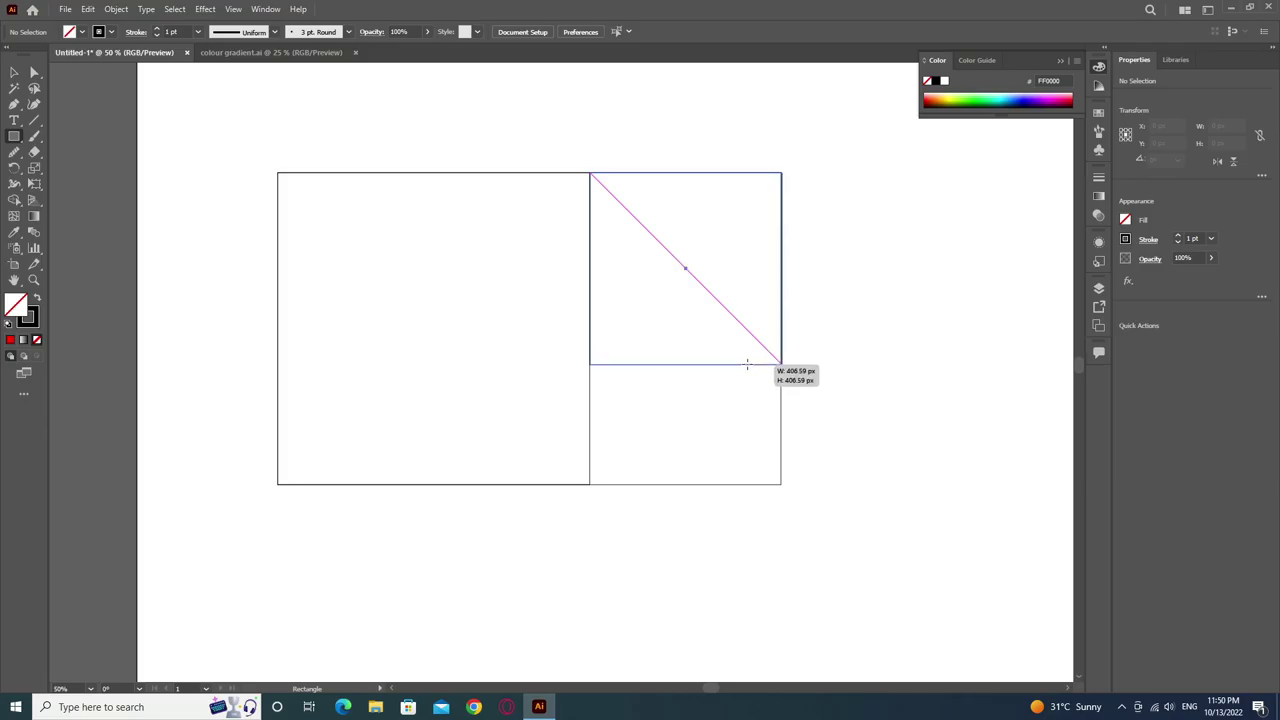
{"action": "left_click_drag", "start_coordinate": [747, 366], "coordinate": [748, 363]}
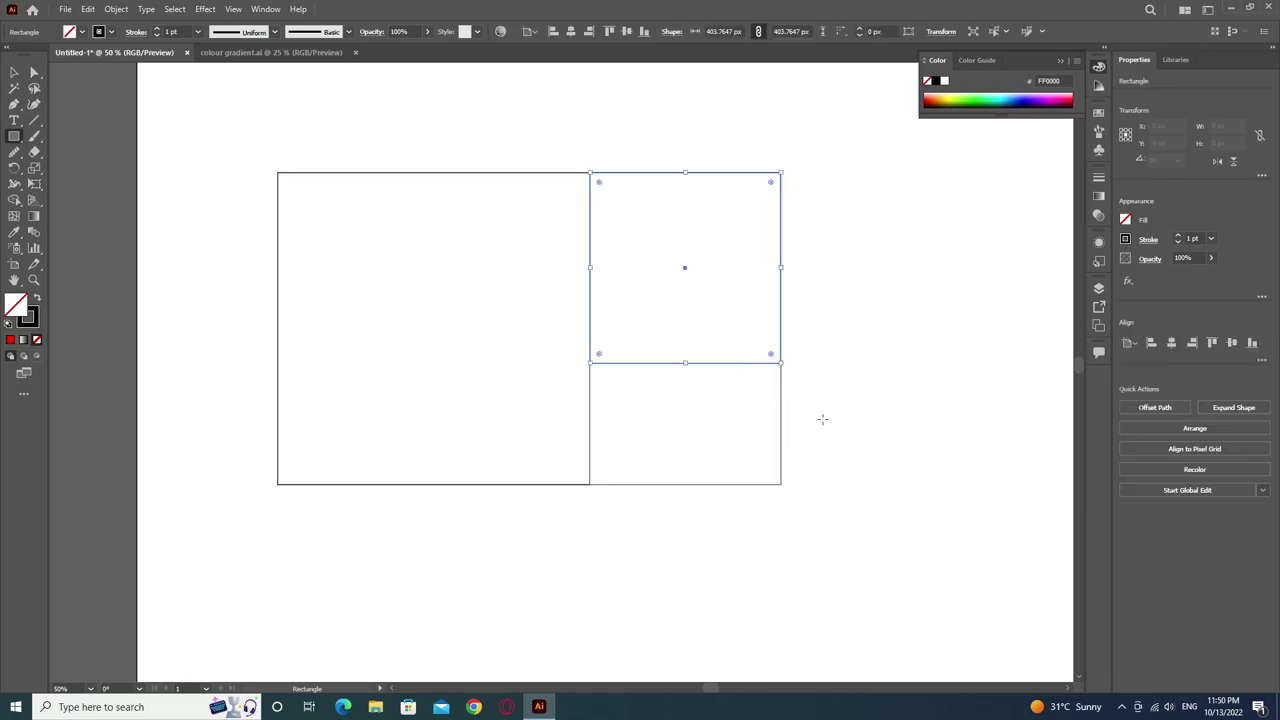
{"action": "key", "text": "z"}
{"action": "left_click", "coordinate": [786, 371]}
{"action": "left_click", "coordinate": [604, 351]}
{"action": "left_click", "coordinate": [531, 391]}
{"action": "left_click", "coordinate": [520, 407]}
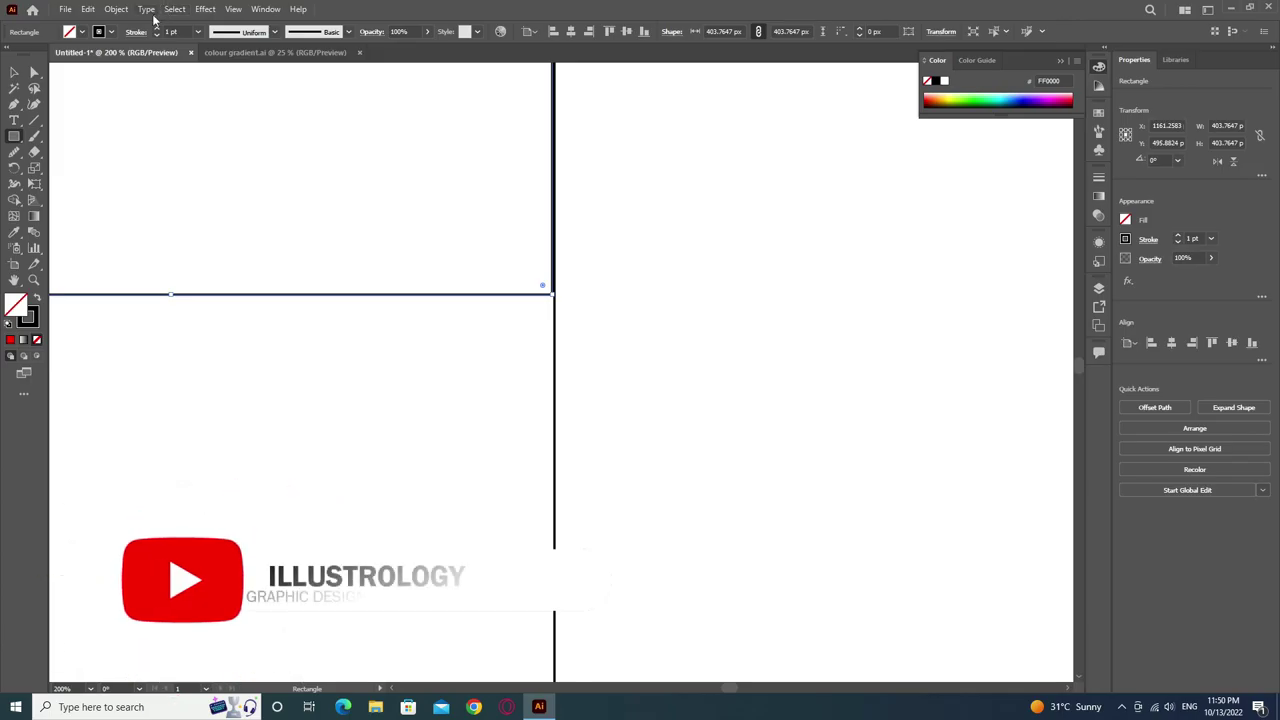
Toggle Snap to Glyph and refit the small square's corner to the strip edges.
{"action": "left_click", "coordinate": [233, 9]}
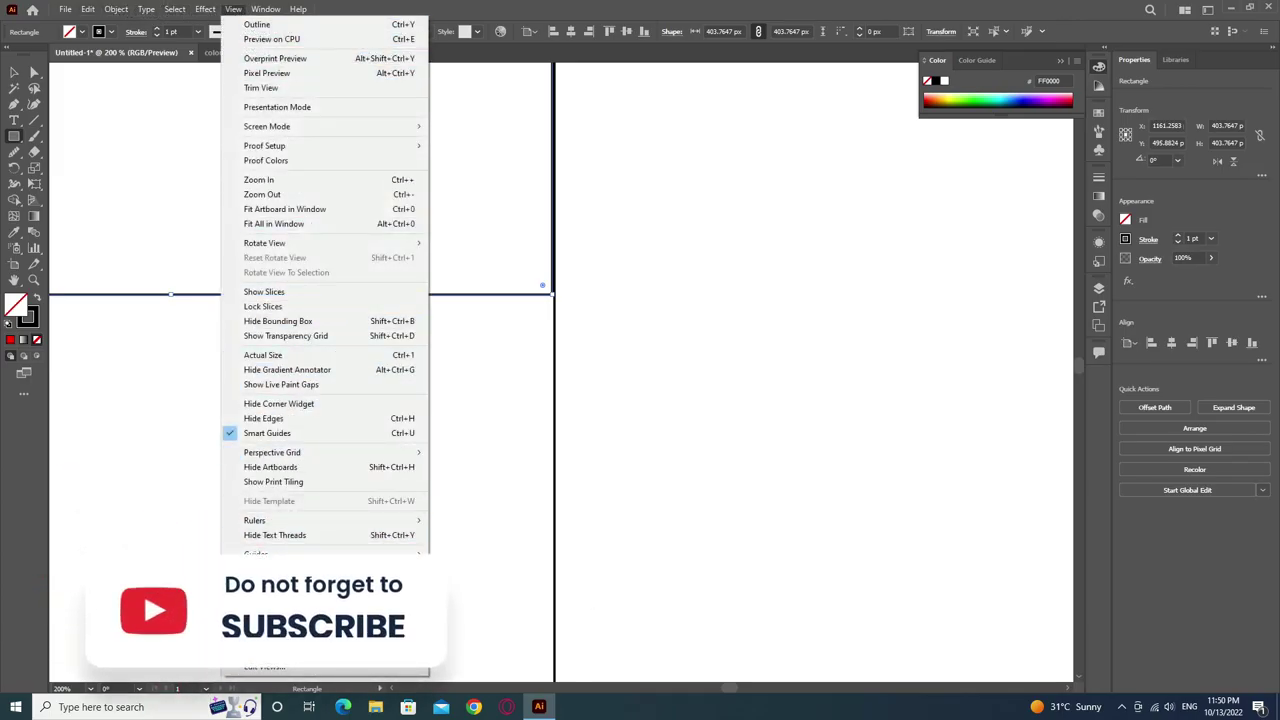
{"action": "left_click", "coordinate": [258, 529]}
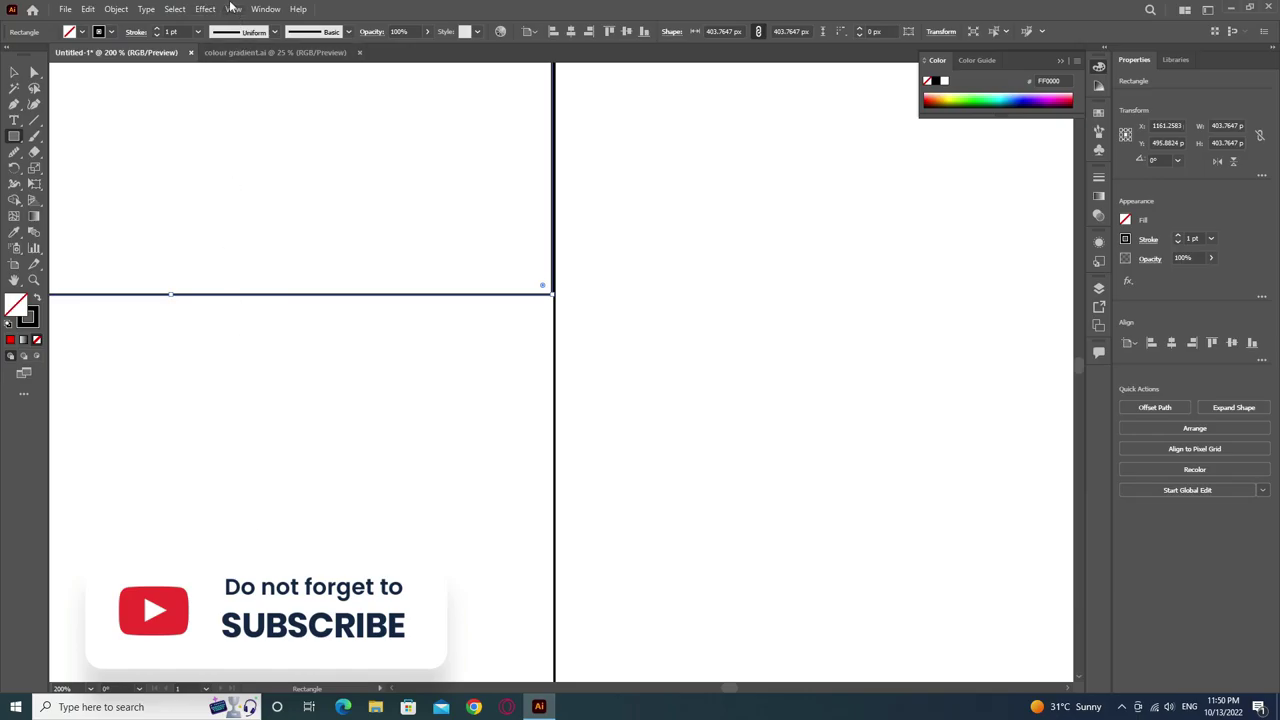
{"action": "left_click", "coordinate": [233, 9]}
{"action": "key", "text": "Escape"}
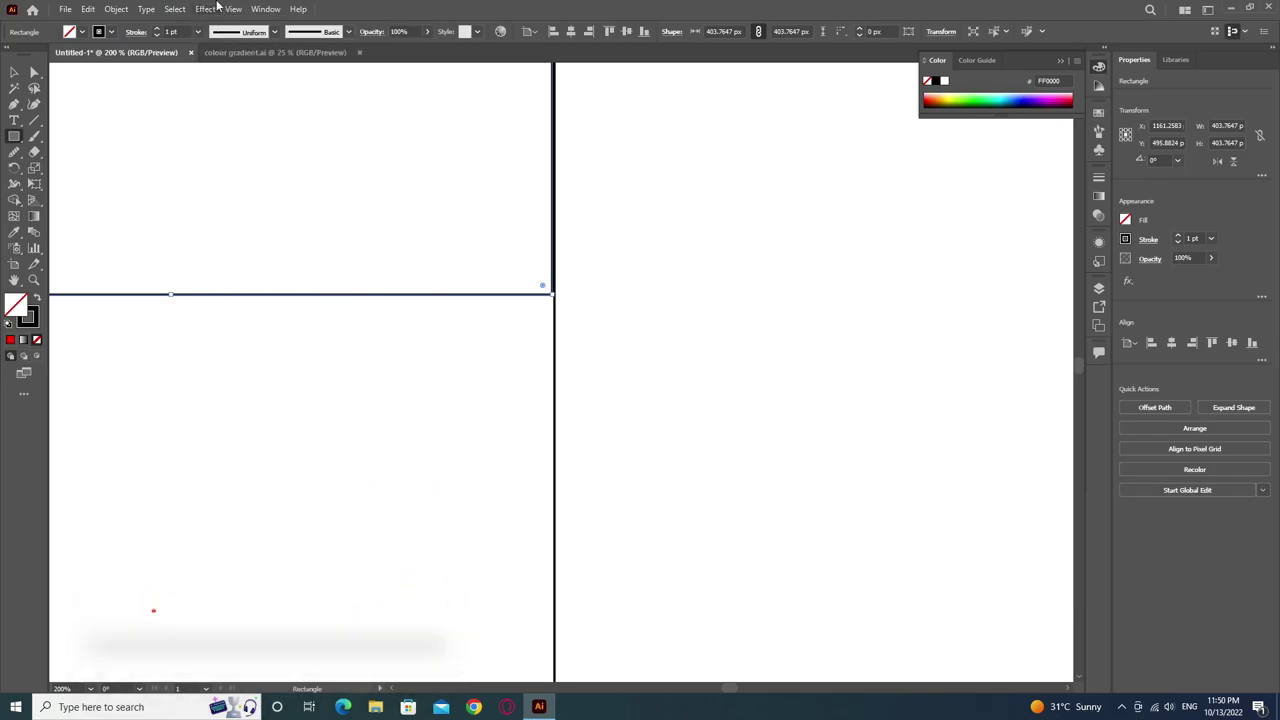
{"action": "left_click", "coordinate": [233, 9]}
{"action": "left_click", "coordinate": [268, 632]}
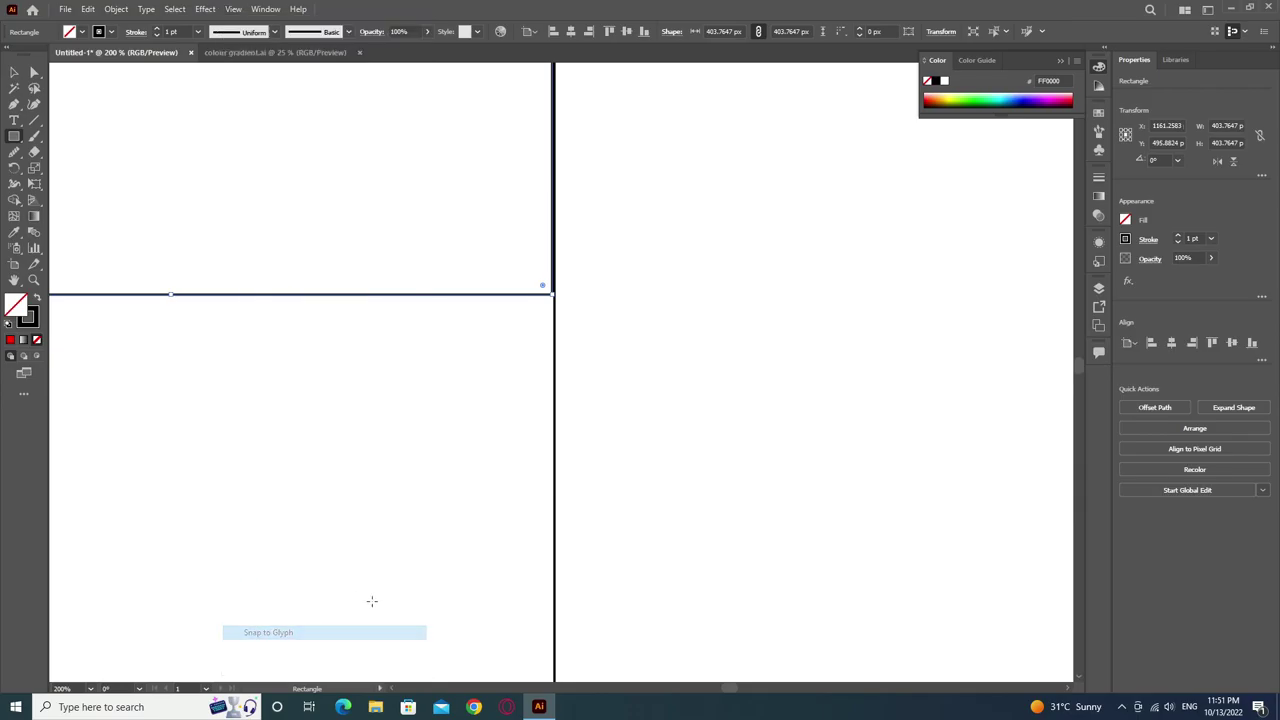
{"action": "left_click_drag", "start_coordinate": [554, 297], "coordinate": [558, 308]}
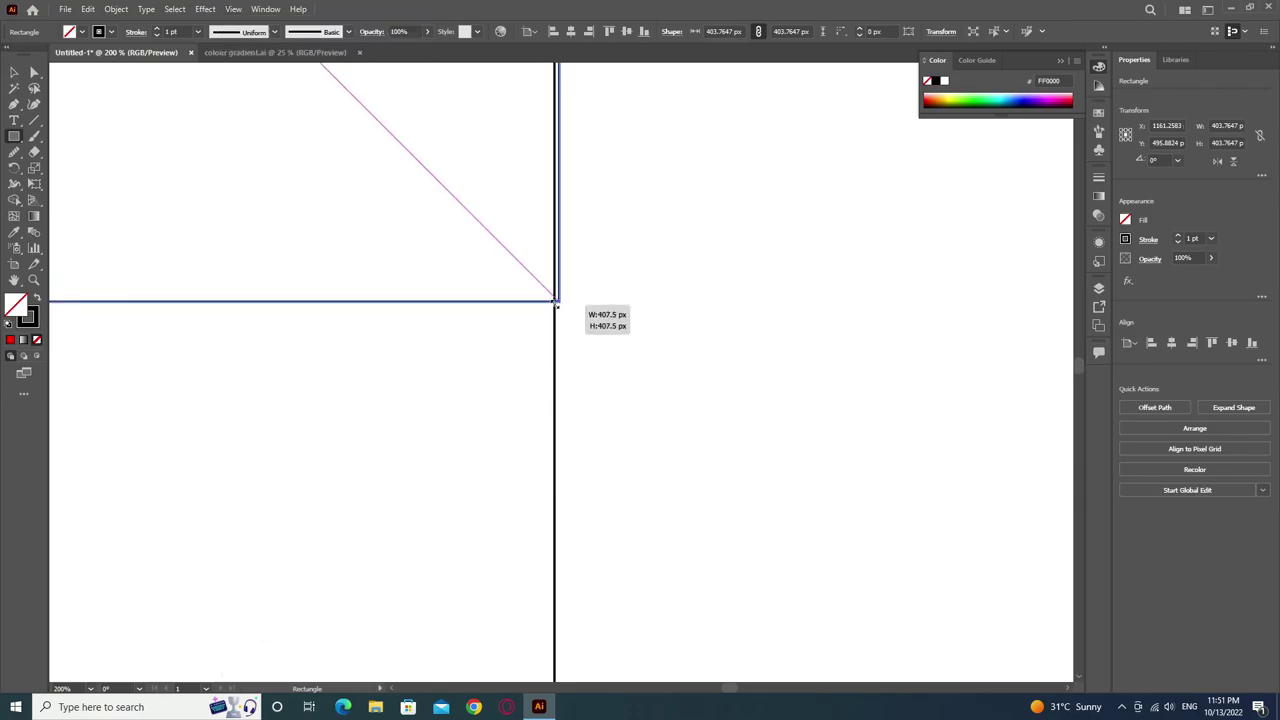
{"action": "left_click_drag", "start_coordinate": [557, 305], "coordinate": [547, 296]}
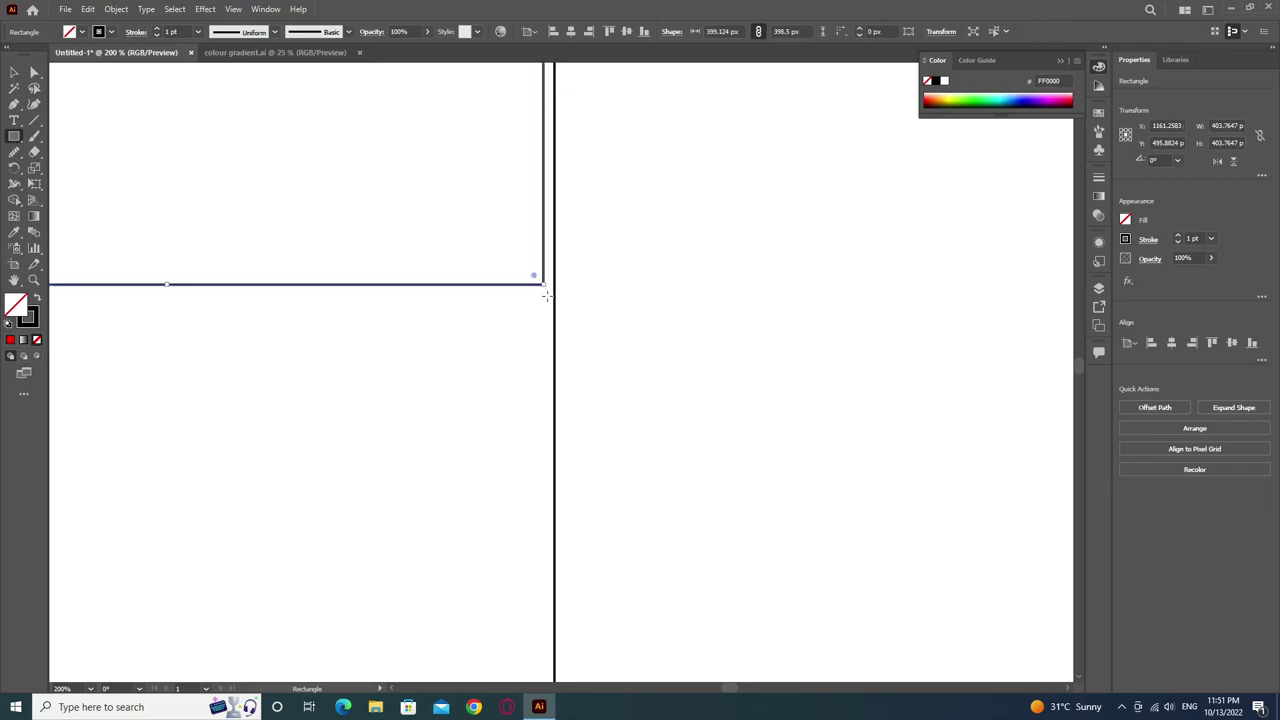
{"action": "key", "text": "ctrl+minus"}
{"action": "key", "text": "ctrl+minus"}
{"action": "key", "text": "ctrl+minus"}
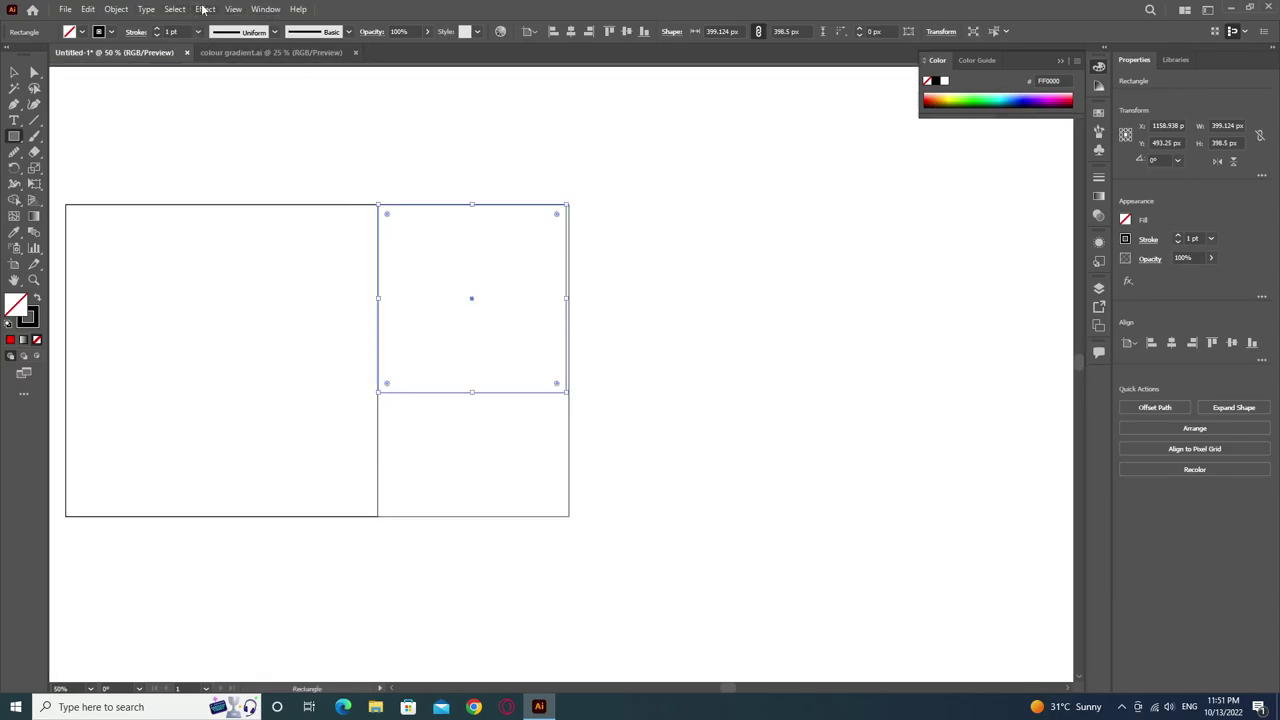
Turn off Snap to Grid and Snap to Pixel in the View menu.
{"action": "left_click", "coordinate": [231, 9]}
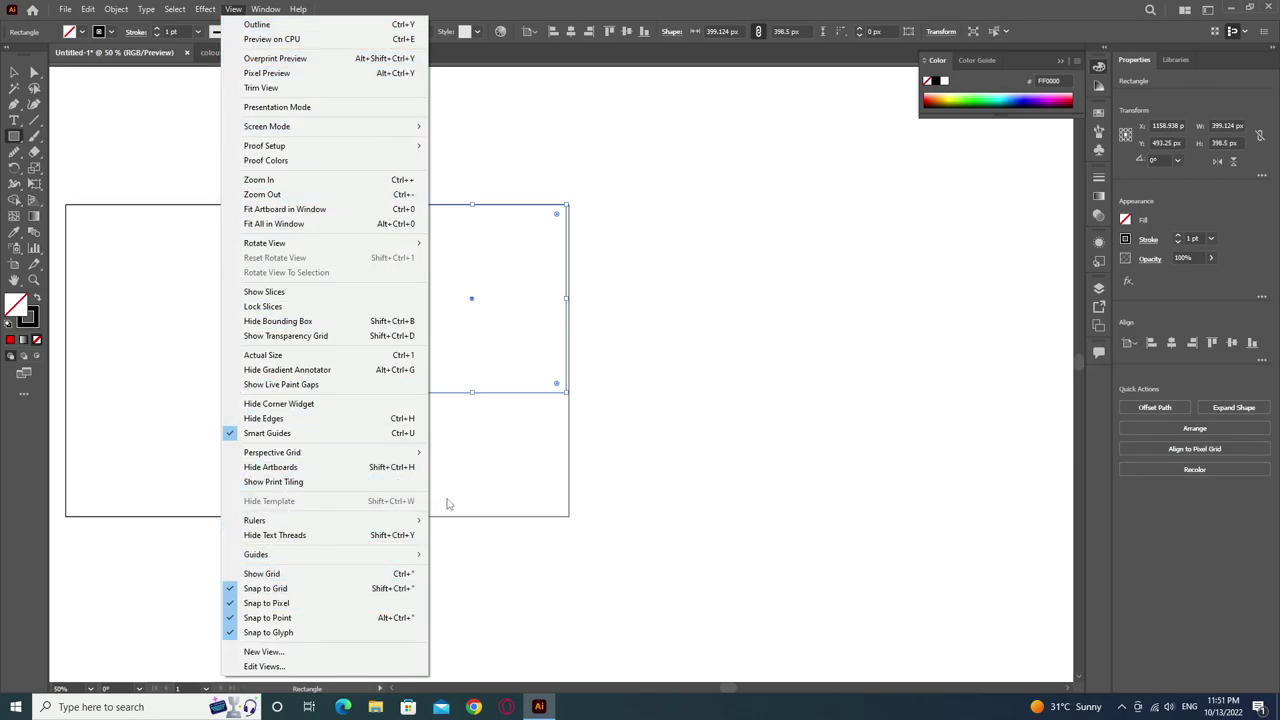
{"action": "left_click", "coordinate": [315, 588]}
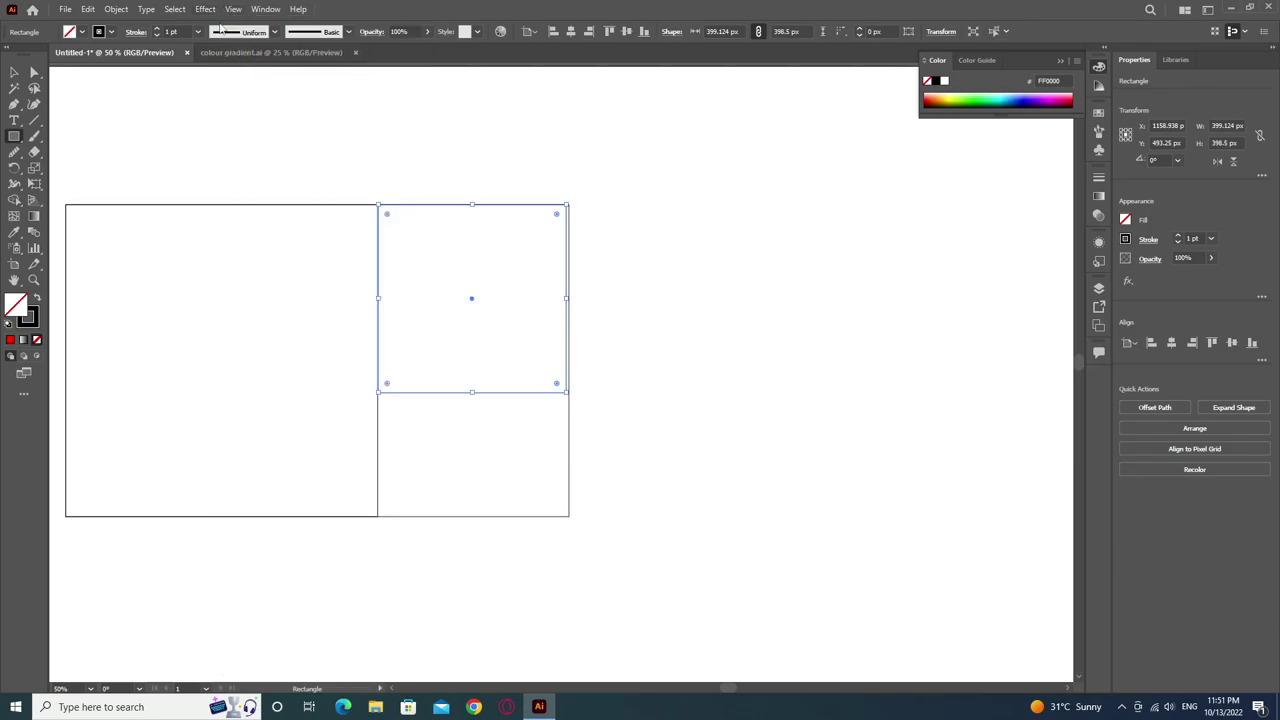
{"action": "left_click", "coordinate": [233, 9]}
{"action": "left_click", "coordinate": [265, 602]}
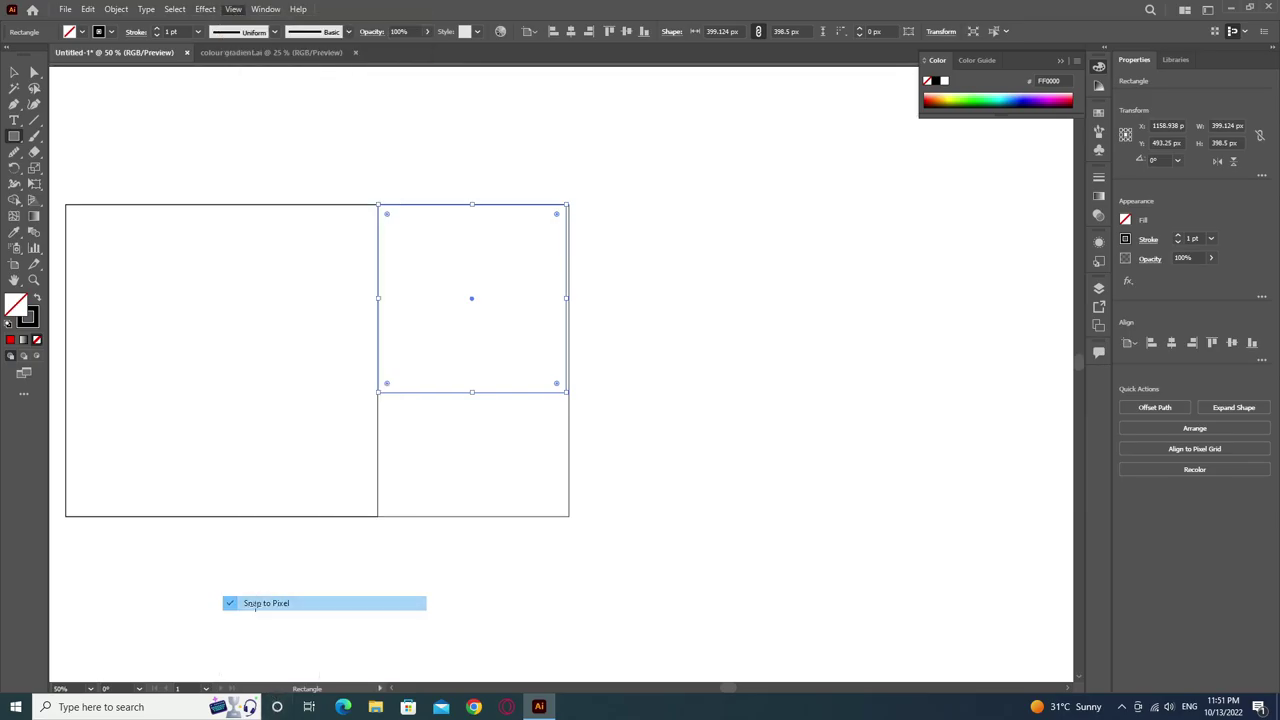
{"action": "left_click", "coordinate": [233, 9]}
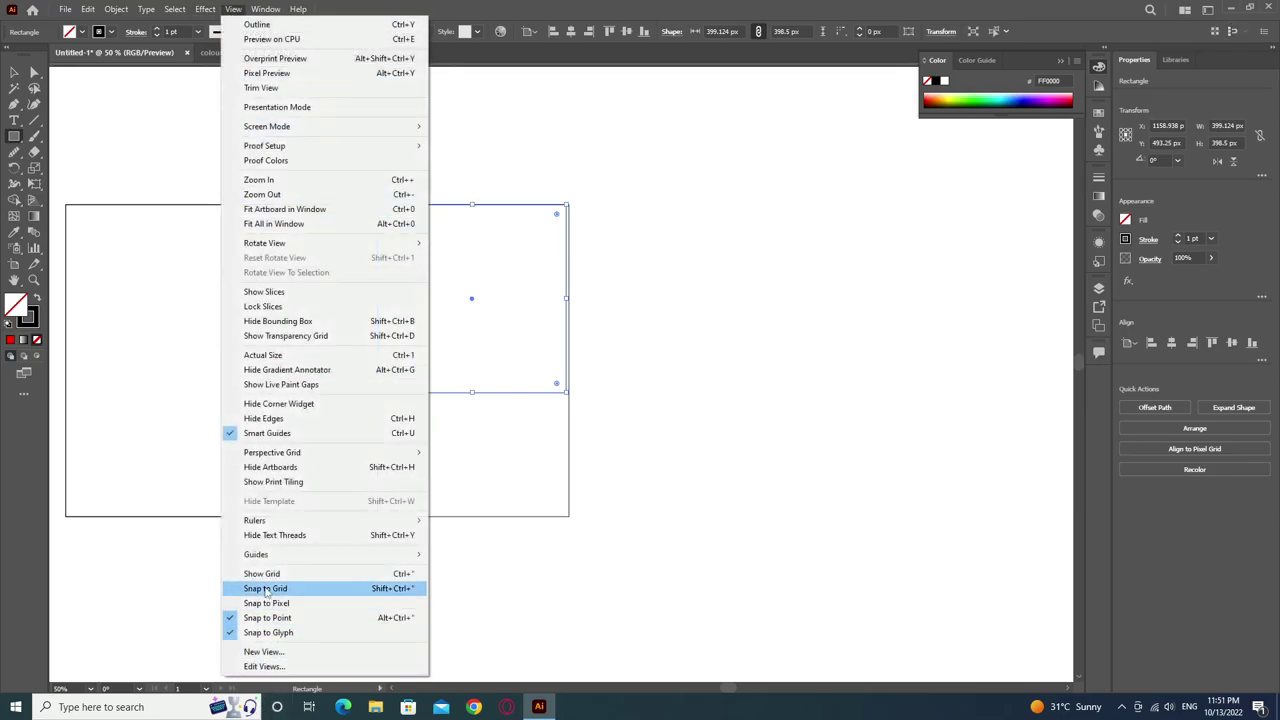
{"action": "left_click", "coordinate": [330, 632]}
Draw a square snapped to the existing corners, dismissing a stray rectangle size prompt.
{"action": "scroll", "coordinate": [506, 494], "scroll_direction": "up", "scroll_amount": 1}
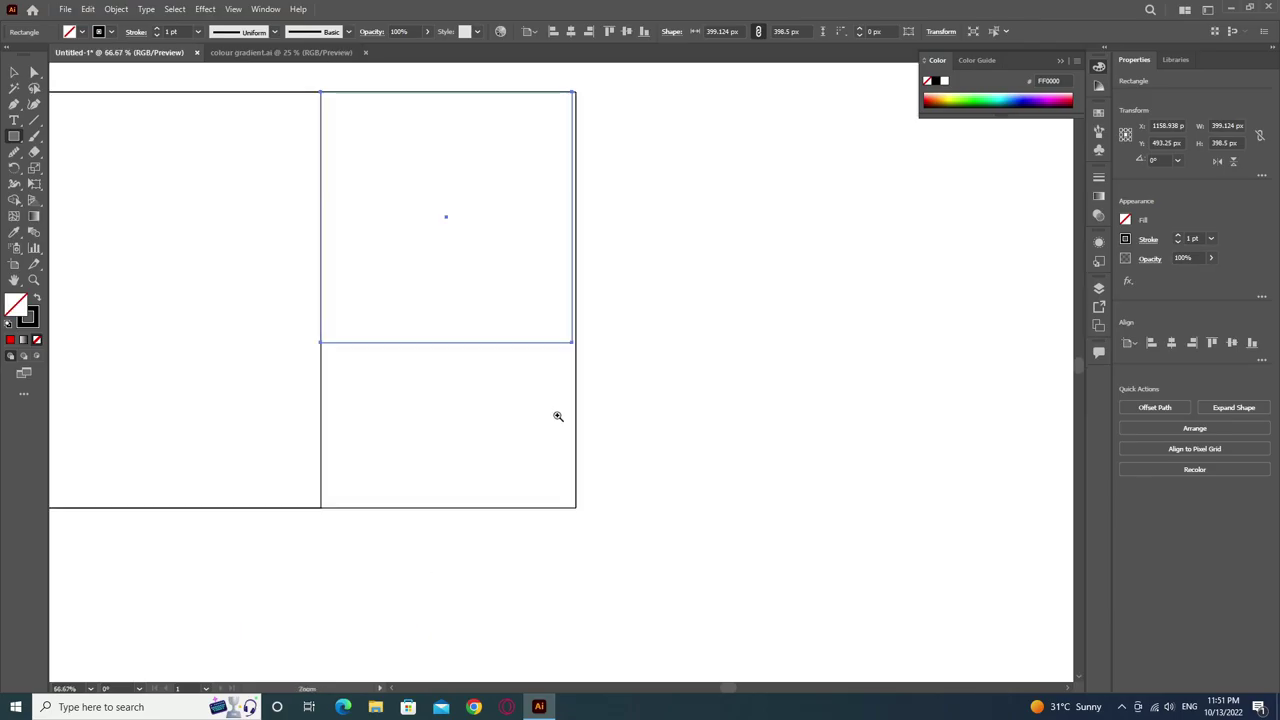
{"action": "scroll", "coordinate": [557, 417], "scroll_direction": "up", "scroll_amount": 1}
{"action": "scroll", "coordinate": [571, 323], "scroll_direction": "up", "scroll_amount": 1}
{"action": "left_click_drag", "start_coordinate": [584, 283], "coordinate": [588, 296]}
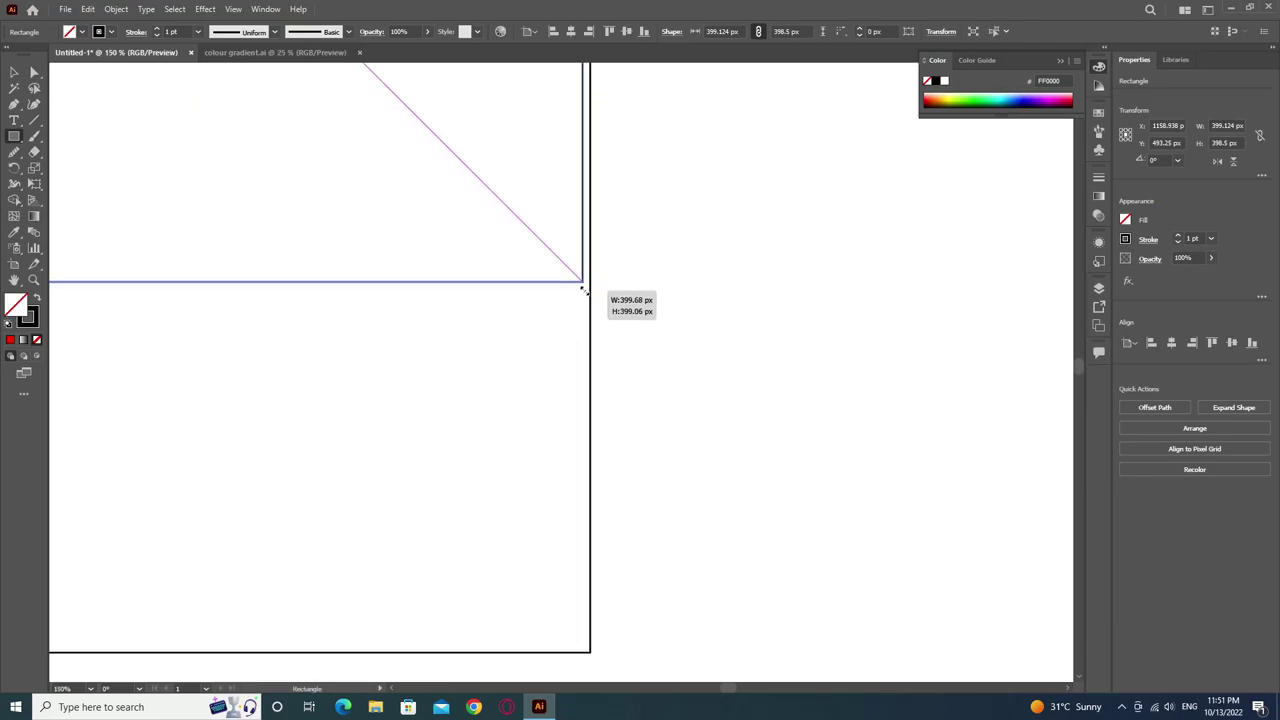
{"action": "scroll", "coordinate": [720, 460], "scroll_direction": "up", "scroll_amount": 2}
{"action": "scroll", "coordinate": [720, 460], "scroll_direction": "left", "scroll_amount": 5}
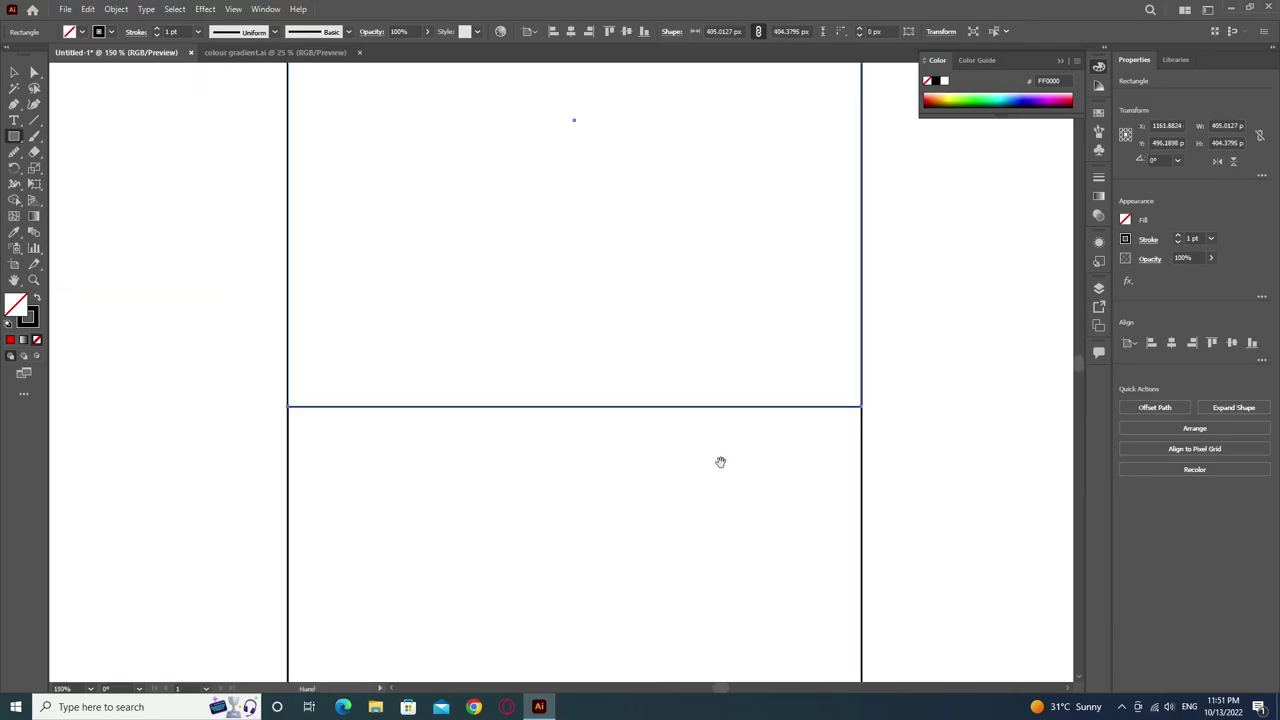
{"action": "scroll", "coordinate": [640, 291], "scroll_direction": "down", "scroll_amount": 1}
{"action": "scroll", "coordinate": [732, 342], "scroll_direction": "down", "scroll_amount": 2}
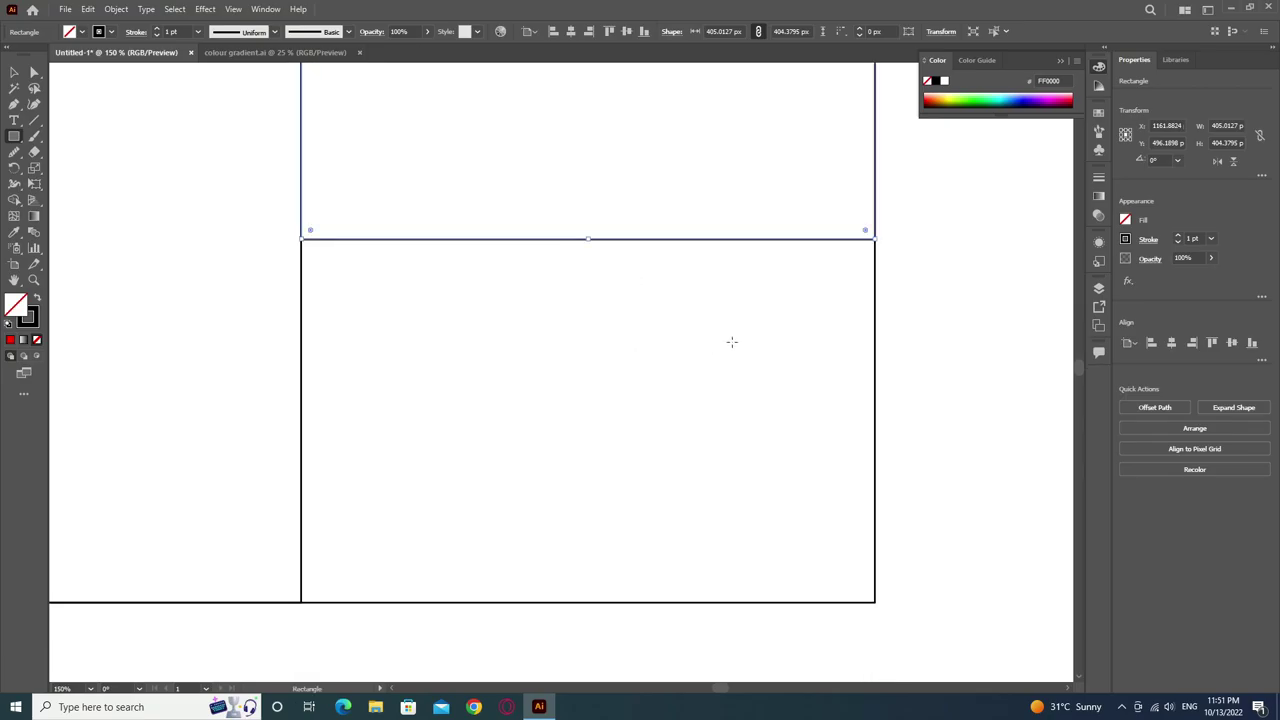
{"action": "left_click", "coordinate": [889, 254]}
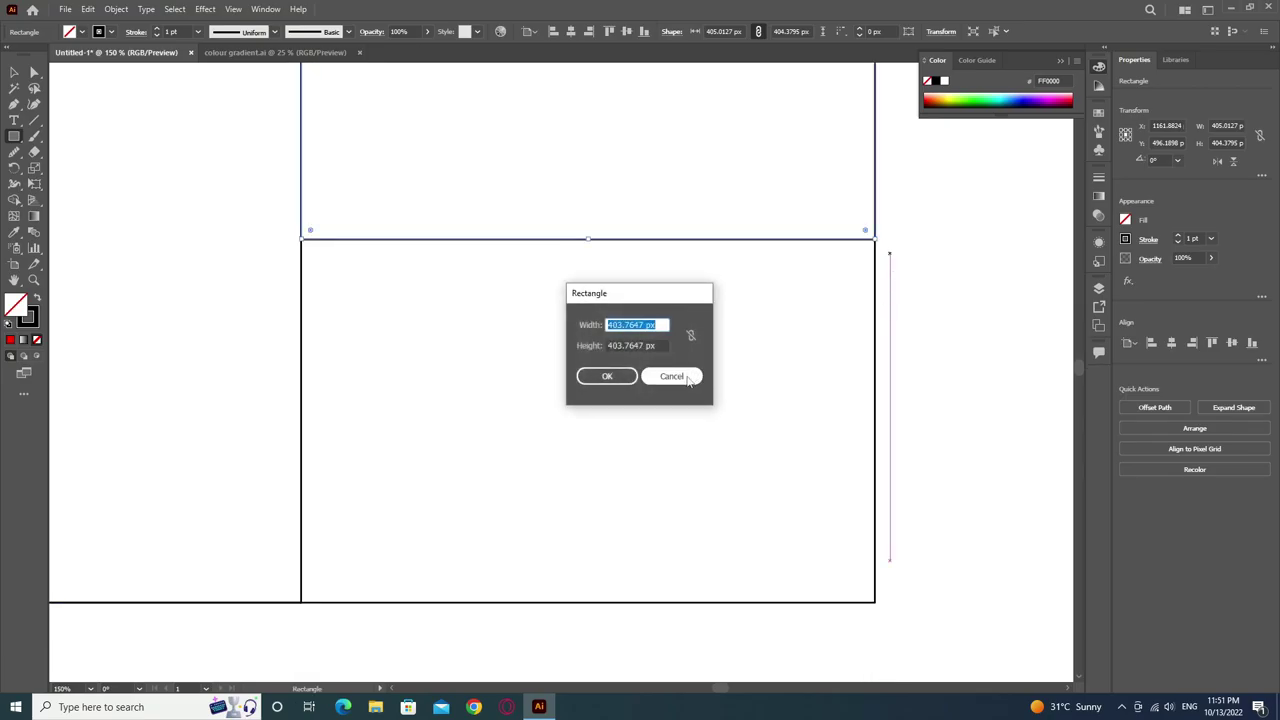
{"action": "left_click", "coordinate": [671, 376]}
{"action": "key", "text": "ctrl+shift+a"}
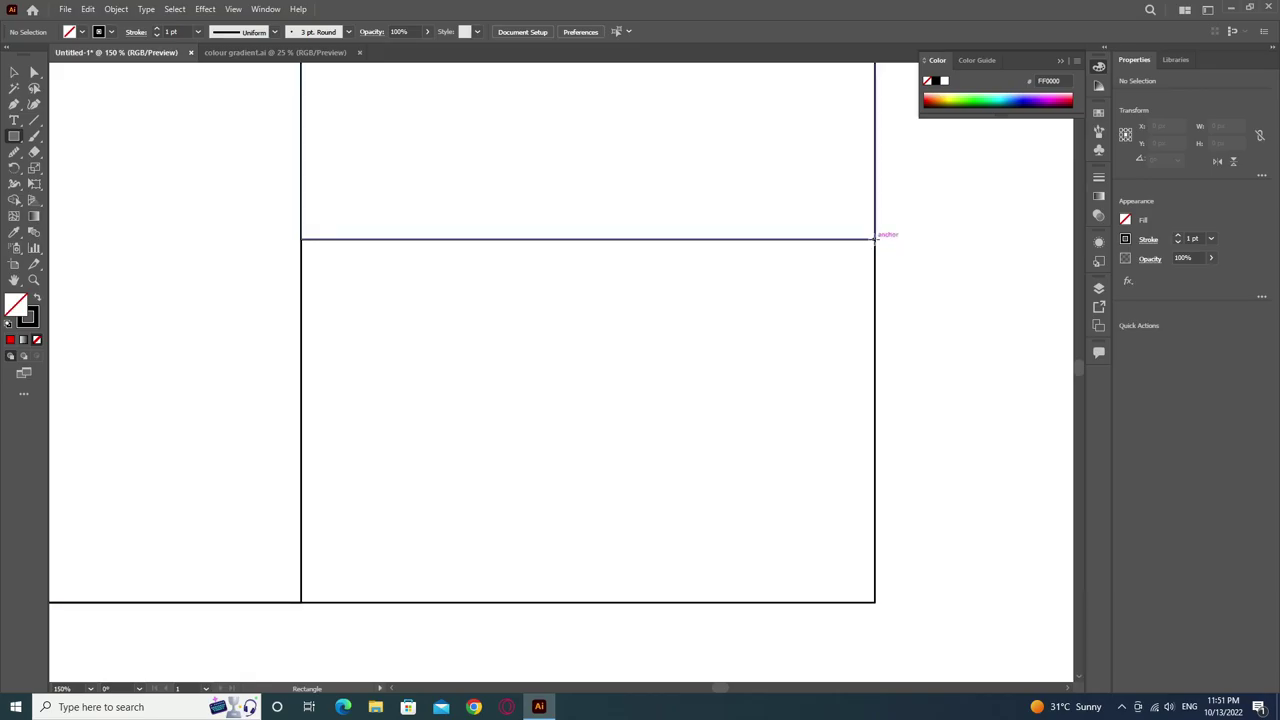
Draw squares in the lower-right and lower-left spaces, checking corner alignment in Outline view.
{"action": "left_click_drag", "start_coordinate": [875, 240], "coordinate": [588, 601]}
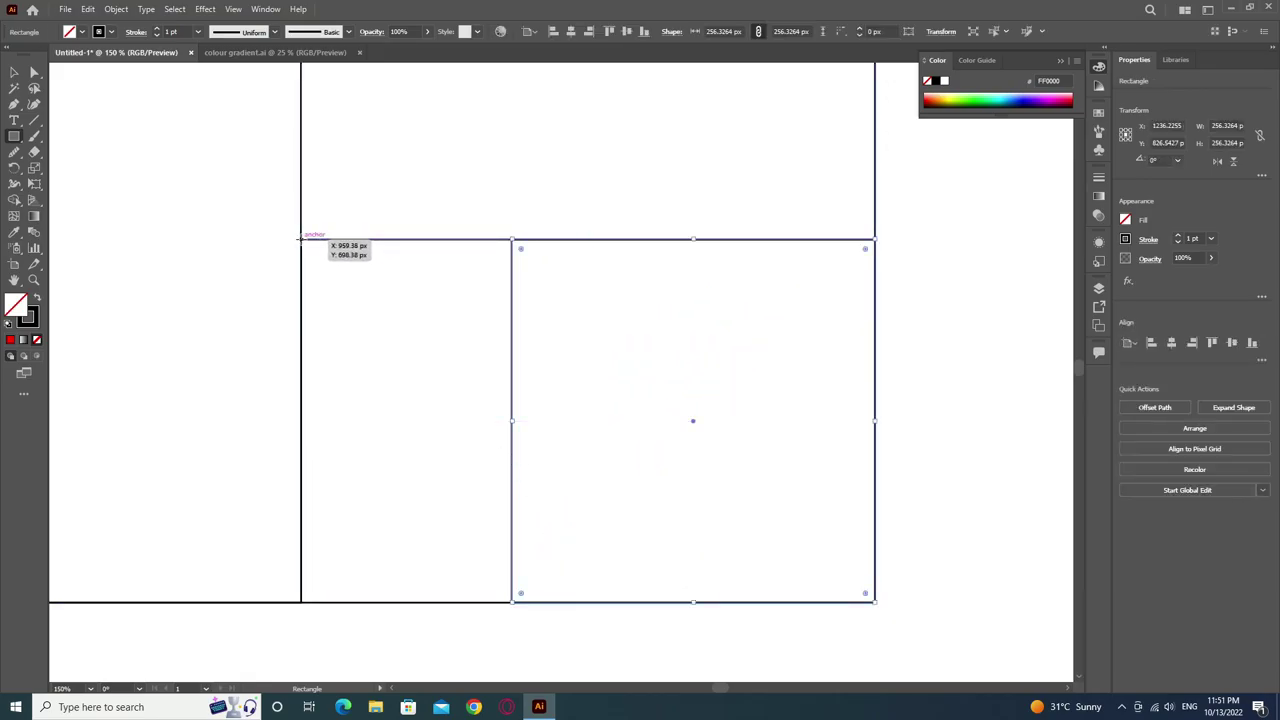
{"action": "left_click_drag", "start_coordinate": [300, 240], "coordinate": [493, 451]}
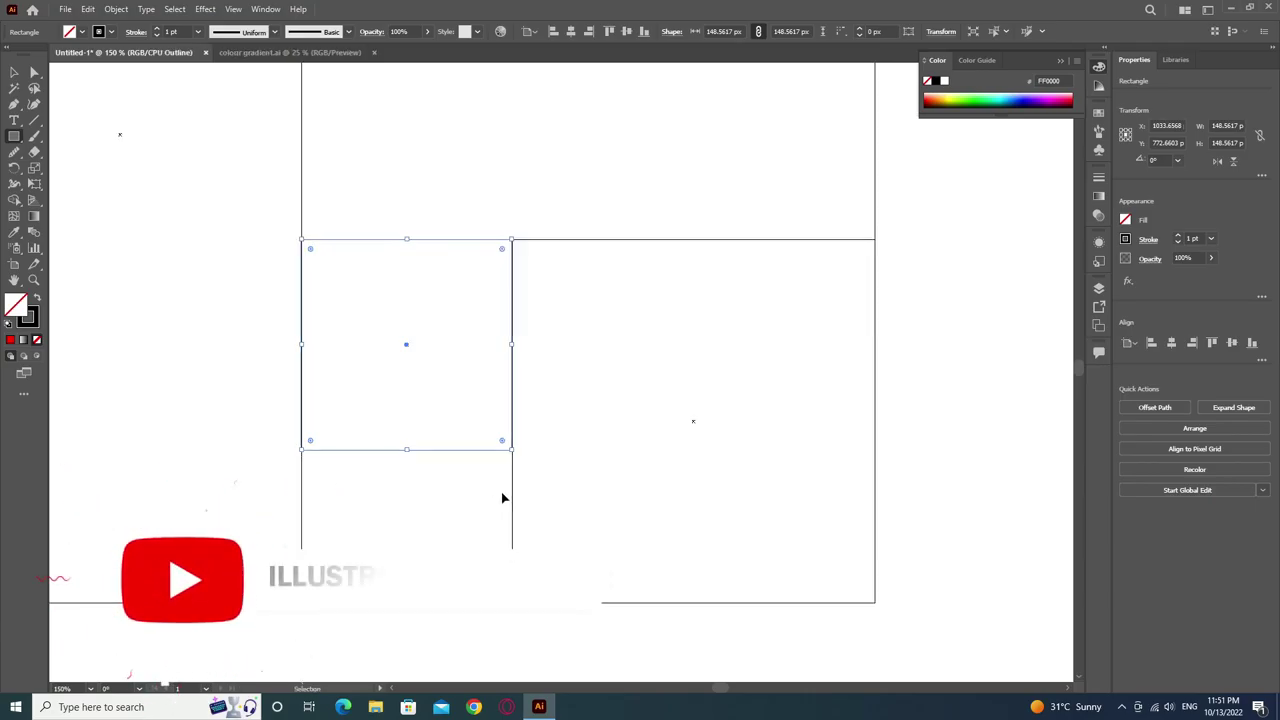
{"action": "key", "text": "ctrl+y"}
{"action": "key", "text": "z"}
{"action": "left_click", "coordinate": [515, 442]}
{"action": "left_click", "coordinate": [571, 391]}
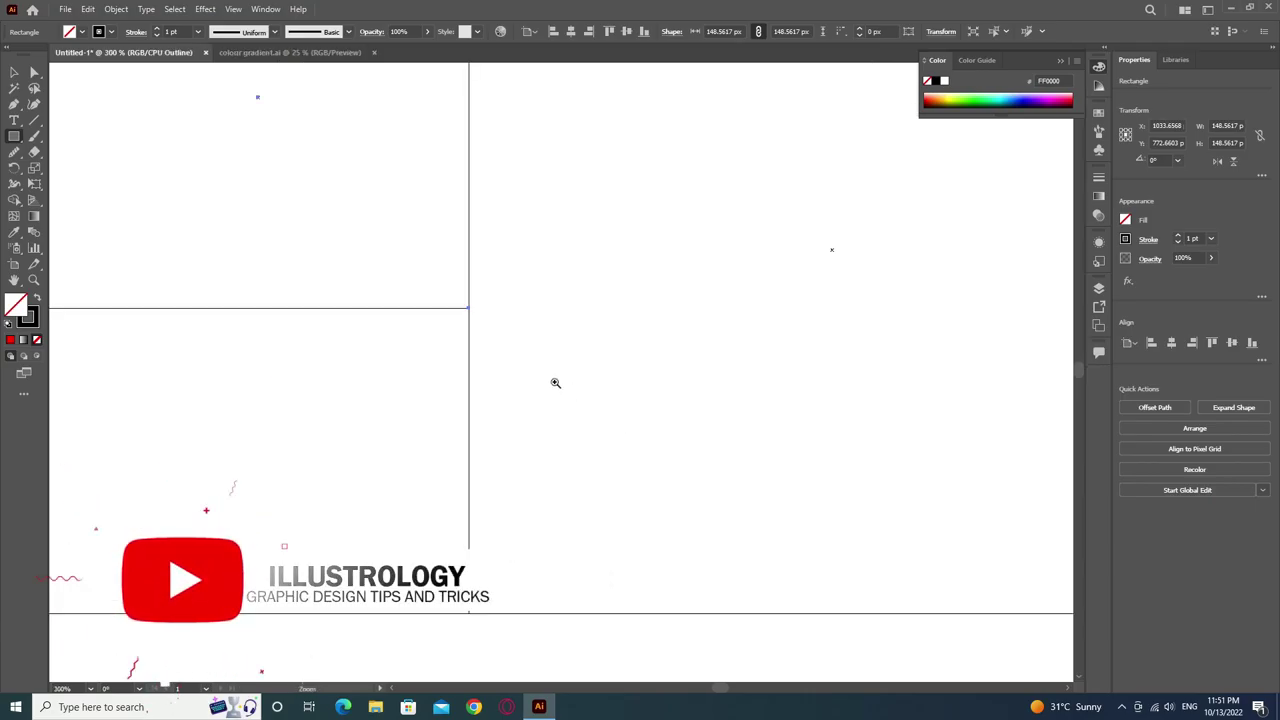
{"action": "left_click", "coordinate": [510, 360]}
{"action": "key", "text": "ctrl+minus"}
{"action": "key", "text": "ctrl+minus"}
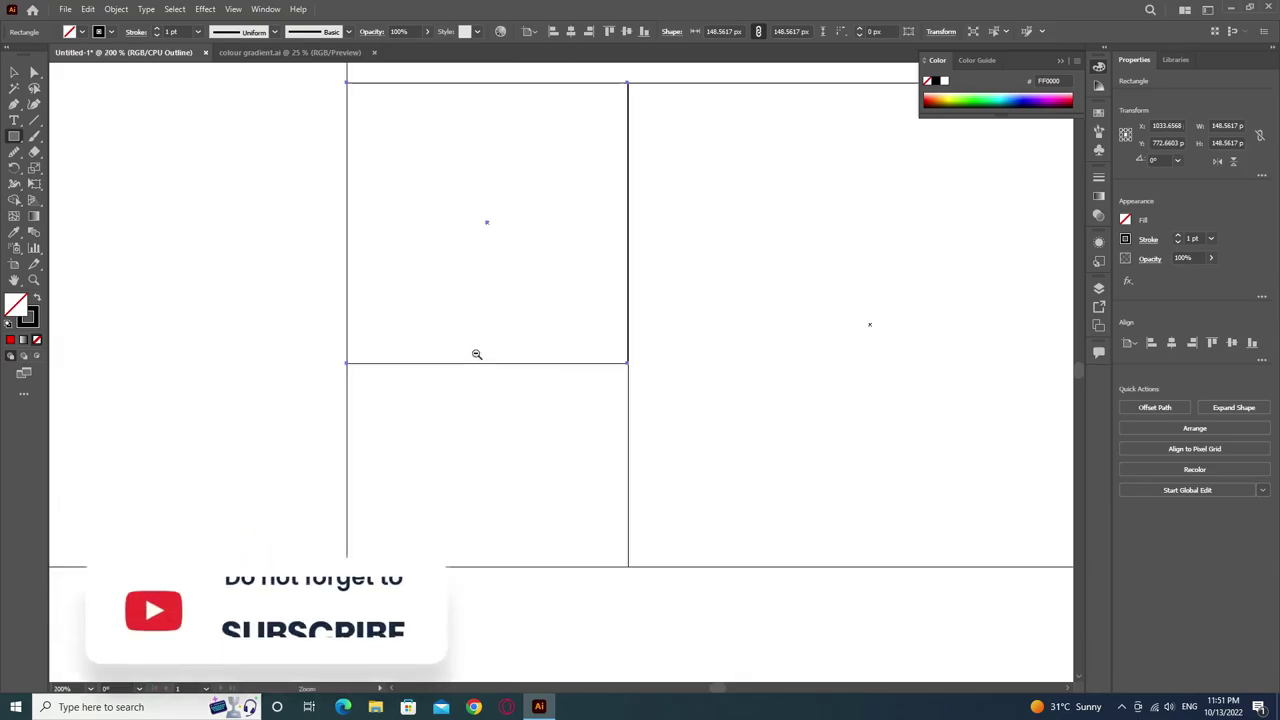
{"action": "key", "text": "ctrl+minus"}
{"action": "left_click_drag", "start_coordinate": [500, 400], "coordinate": [423, 418]}
Add a square in the lower strip and a 107.7647 px square in the leftover gap.
{"action": "left_click", "coordinate": [448, 446], "text": "ctrl"}
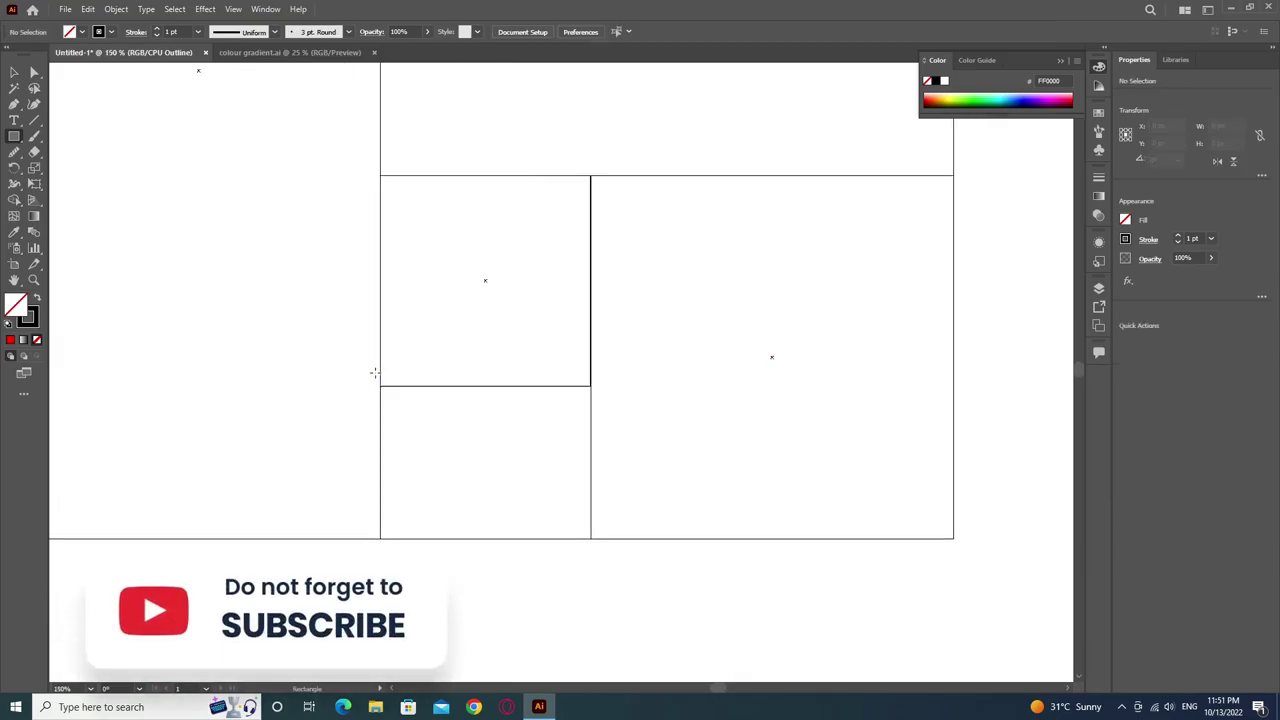
{"action": "mouse_move", "coordinate": [379, 386]}
{"action": "left_mouse_down"}
{"action": "mouse_move", "coordinate": [496, 541]}
{"action": "mouse_move", "coordinate": [533, 538]}
{"action": "left_mouse_up"}
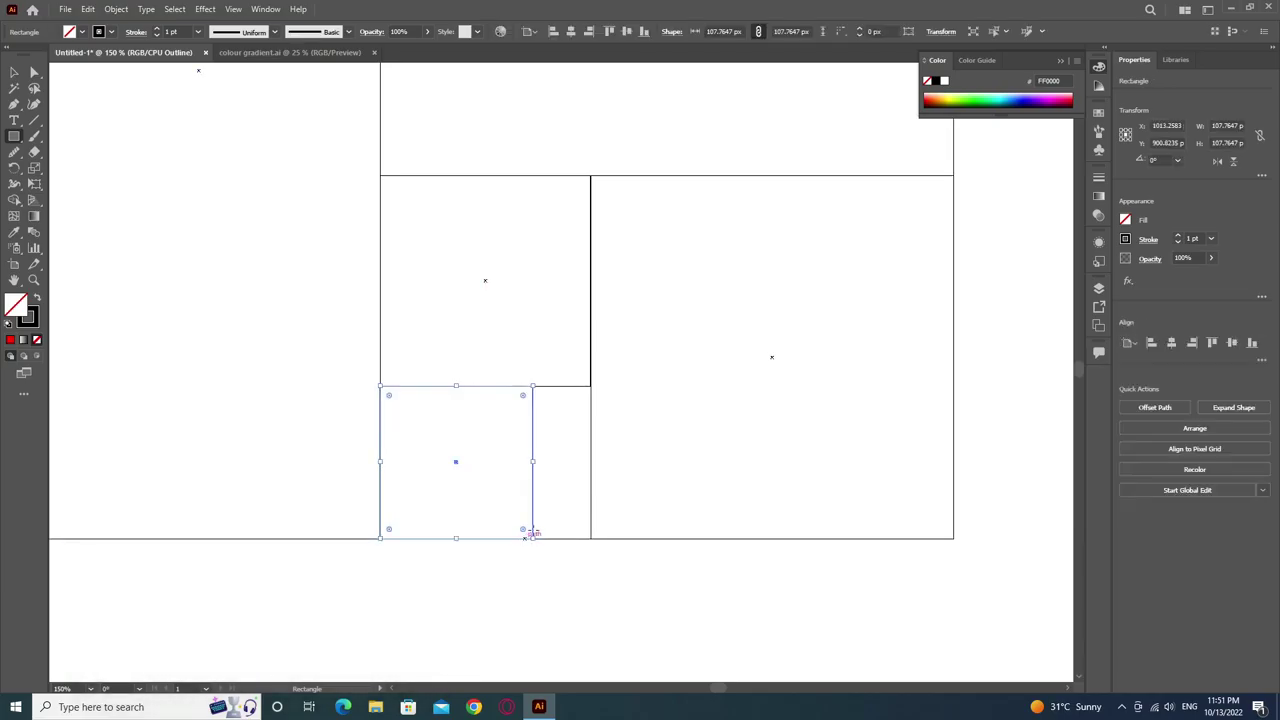
{"action": "left_click", "coordinate": [551, 429], "text": "ctrl"}
{"action": "mouse_move", "coordinate": [533, 386]}
{"action": "left_mouse_down"}
{"action": "mouse_move", "coordinate": [557, 454]}
{"action": "mouse_move", "coordinate": [552, 443]}
{"action": "left_mouse_up"}
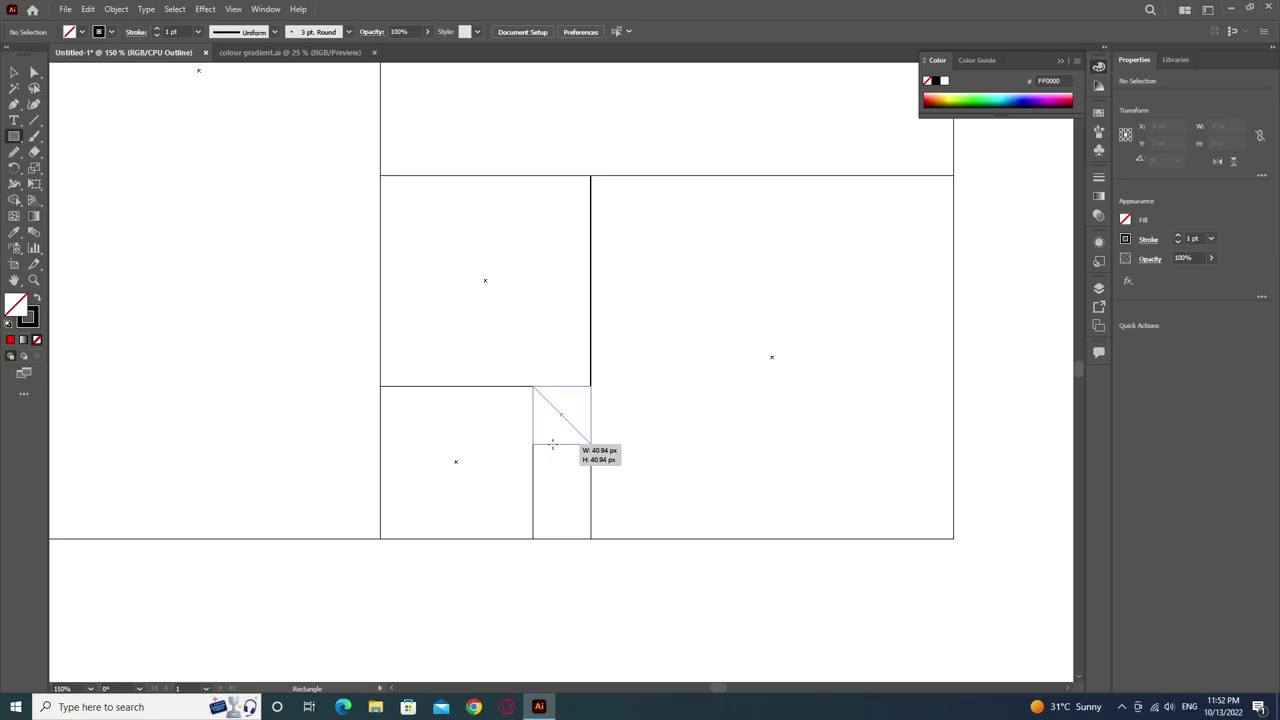
{"action": "left_click_drag", "start_coordinate": [552, 443], "coordinate": [553, 444]}
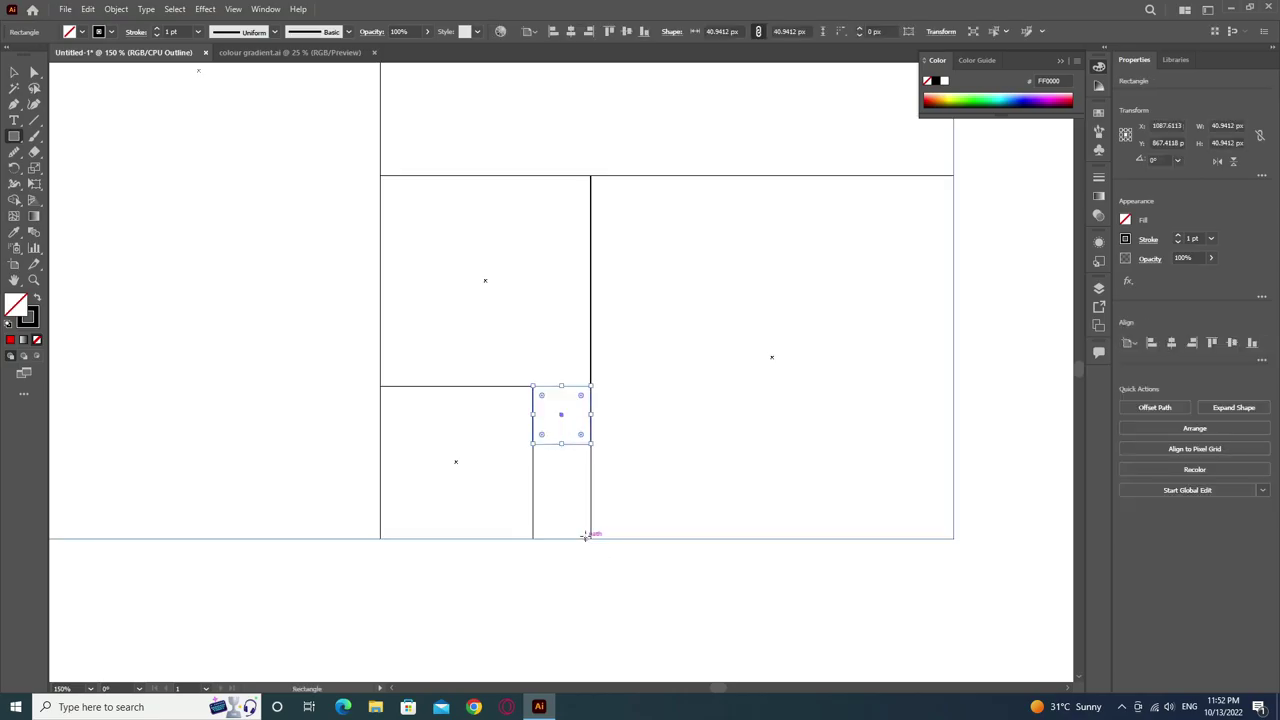
{"action": "key", "text": "ctrl+z"}
{"action": "key", "text": "ctrl+z"}
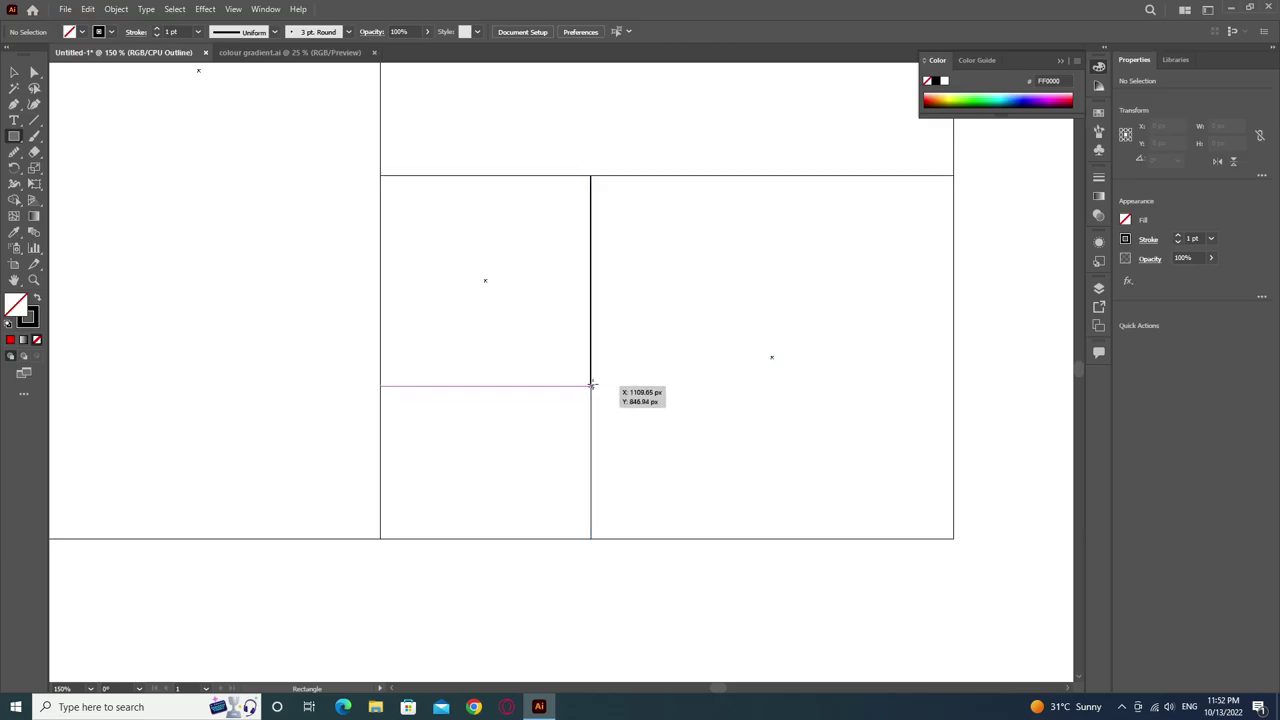
{"action": "left_click_drag", "start_coordinate": [590, 386], "coordinate": [437, 538]}
{"action": "key", "text": "ctrl+minus"}
{"action": "key", "text": "ctrl+minus"}
{"action": "key", "text": "ctrl+minus"}
{"action": "key", "text": "ctrl+minus"}
{"action": "left_click_drag", "start_coordinate": [497, 365], "coordinate": [349, 417]}
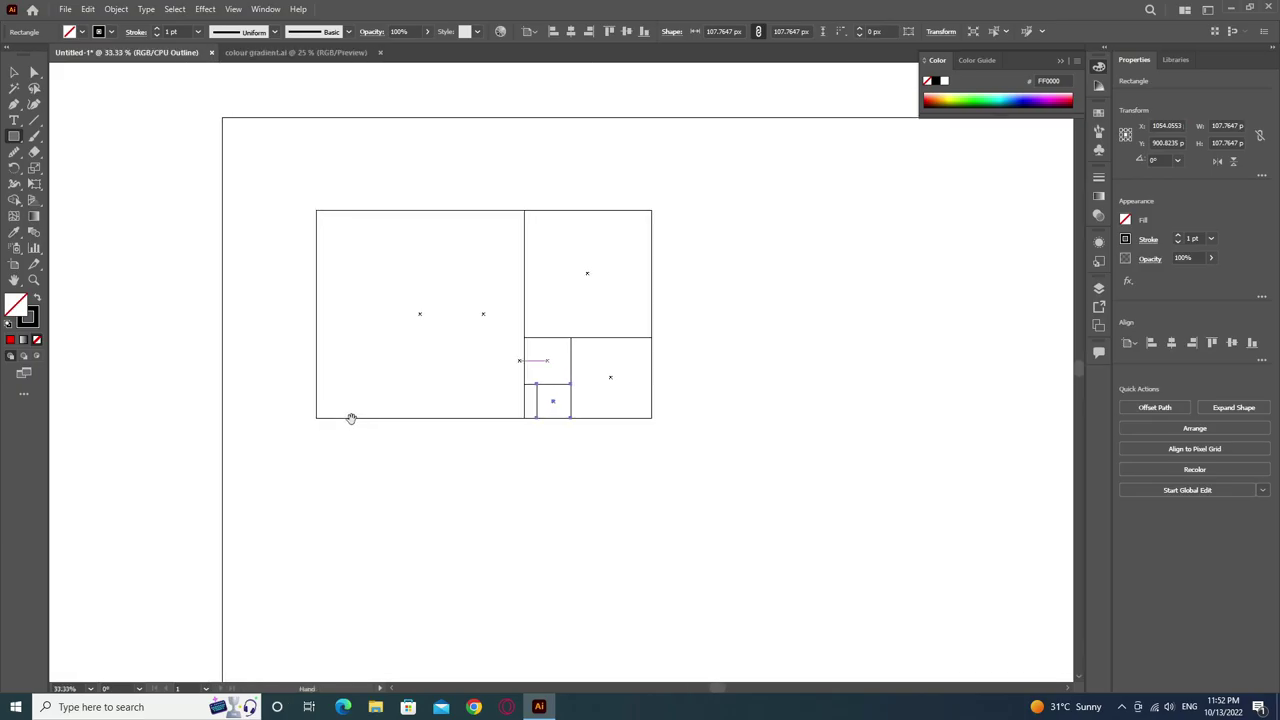
Inscribe circles in the large, upper-right and lower-right squares with the Ellipse tool.
{"action": "left_click", "coordinate": [14, 72]}
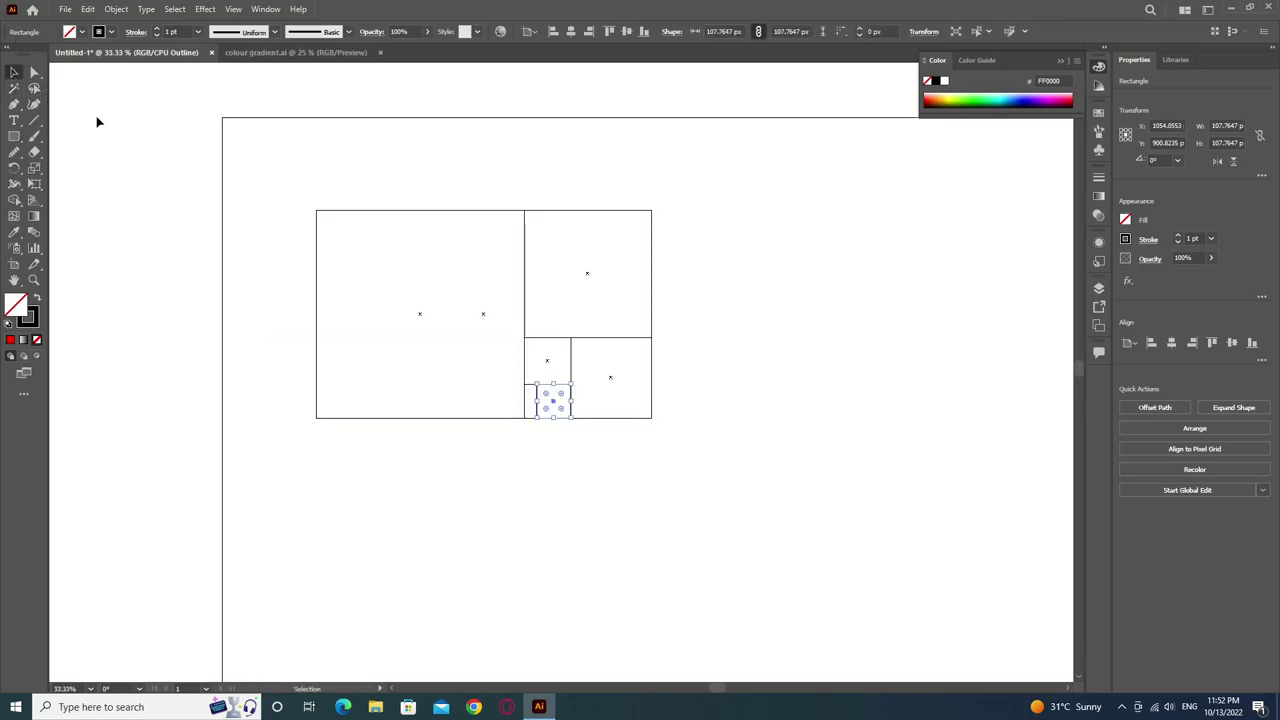
{"action": "left_click", "coordinate": [376, 248]}
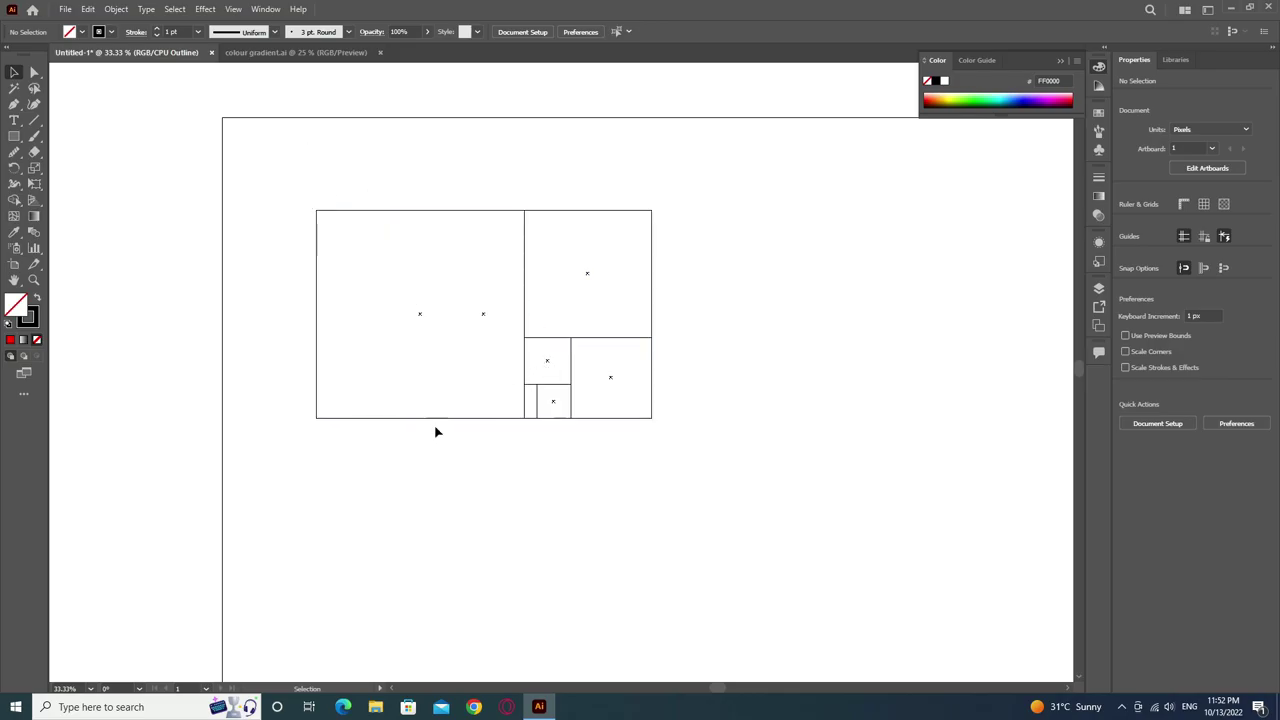
{"action": "left_click", "coordinate": [331, 210]}
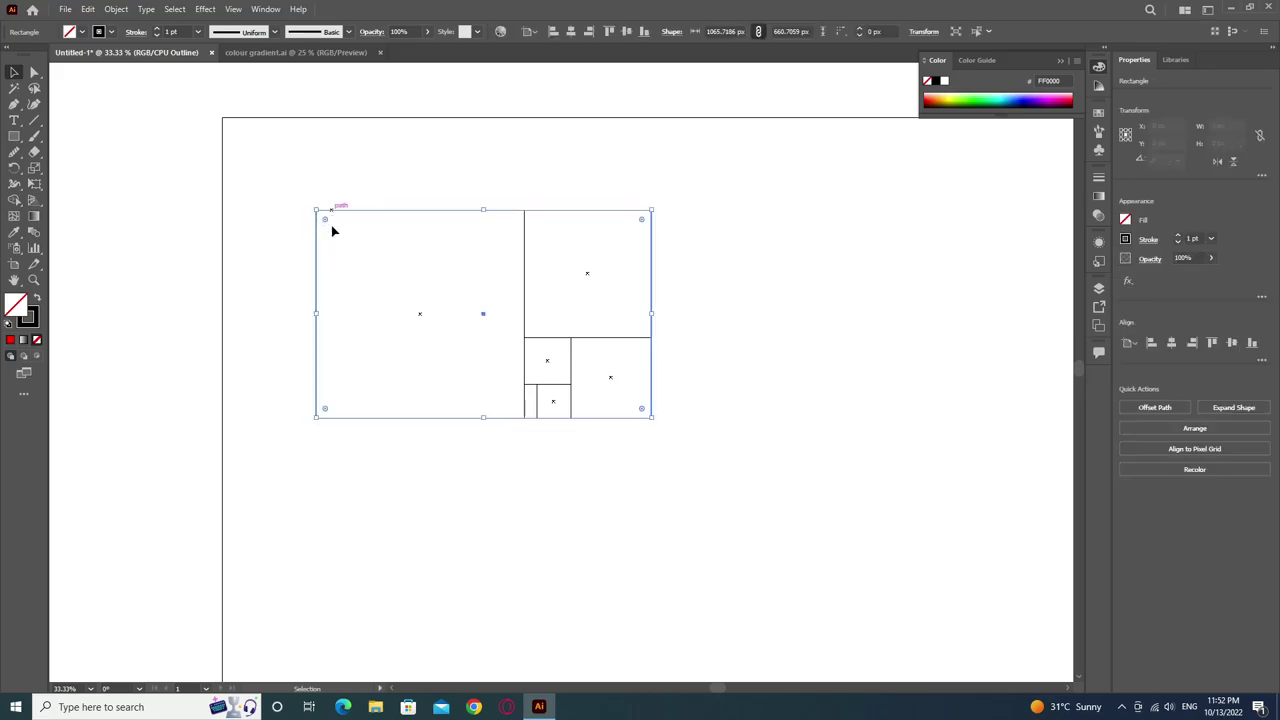
{"action": "left_click", "coordinate": [257, 233]}
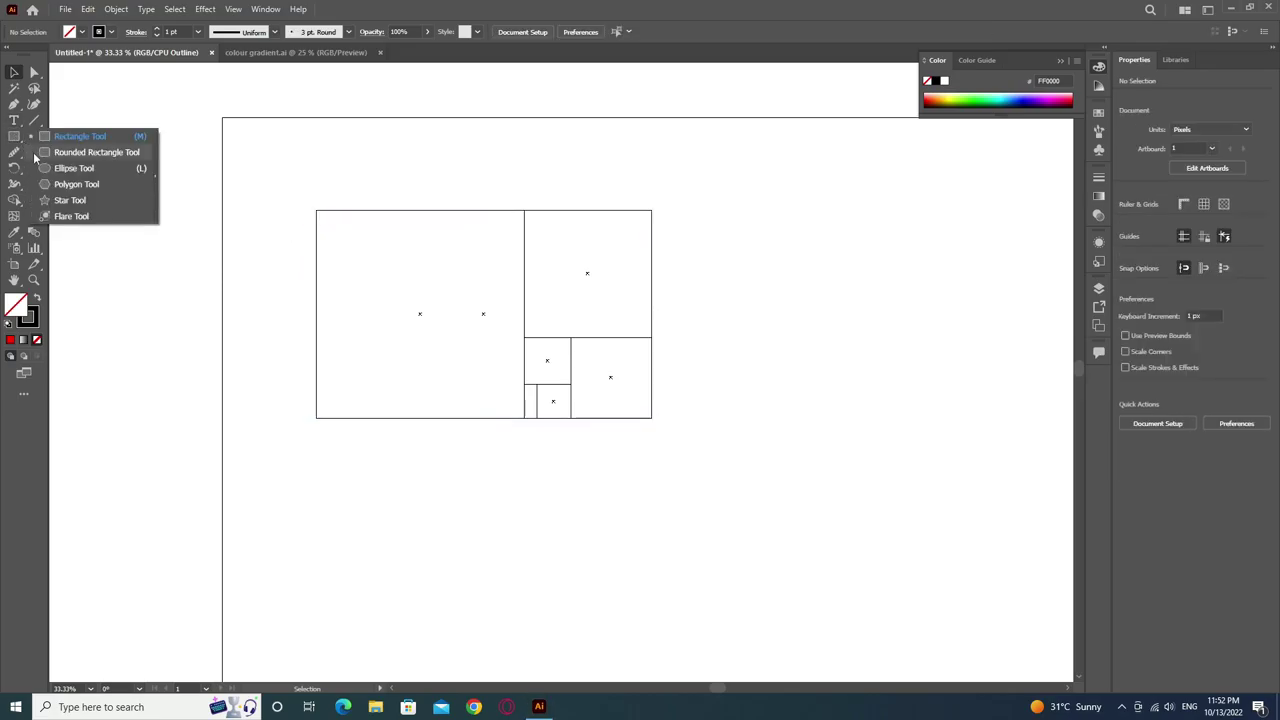
{"action": "left_click_drag", "start_coordinate": [14, 140], "coordinate": [88, 158]}
{"action": "left_click_drag", "start_coordinate": [420, 314], "coordinate": [491, 417]}
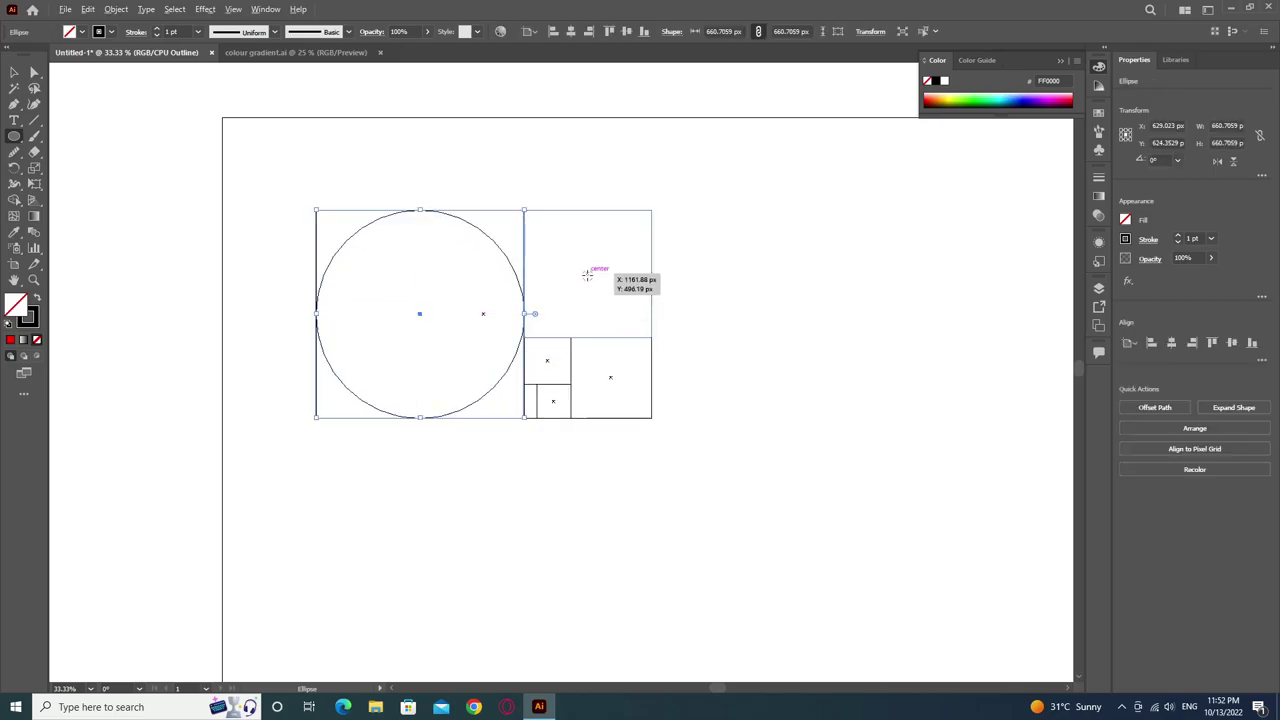
{"action": "left_click_drag", "start_coordinate": [587, 272], "coordinate": [651, 337]}
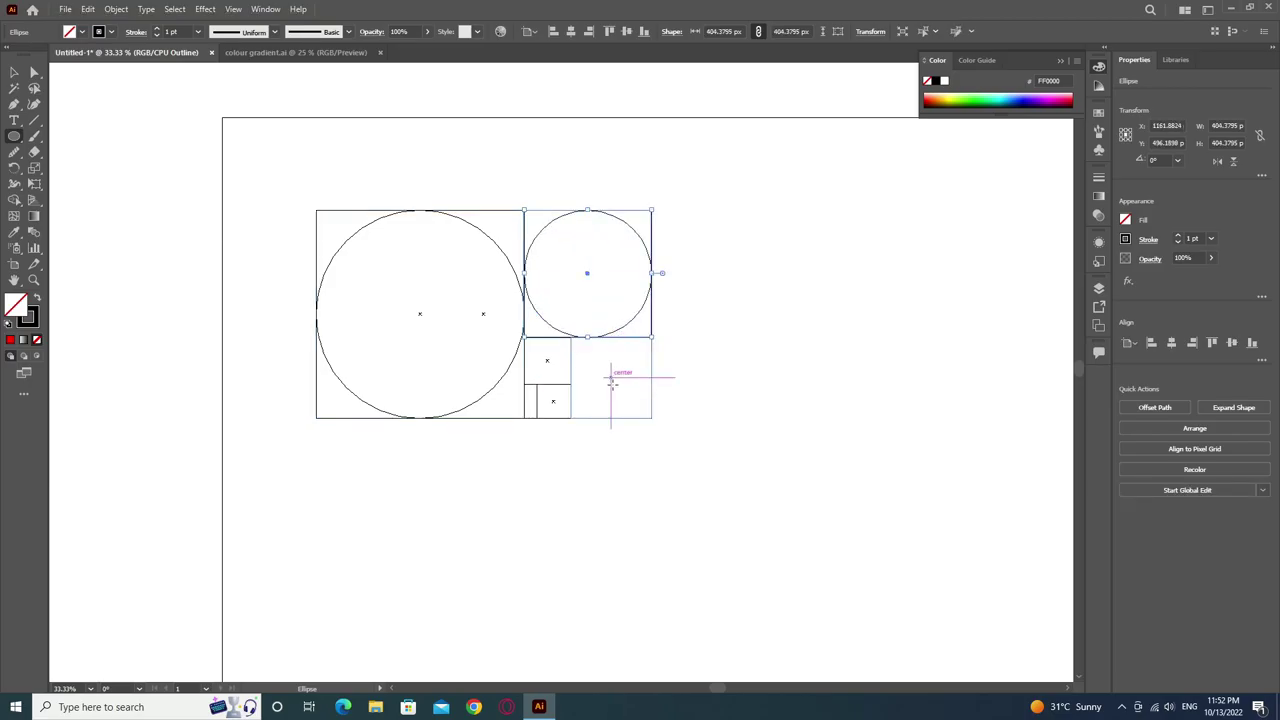
{"action": "left_click_drag", "start_coordinate": [611, 382], "coordinate": [652, 418]}
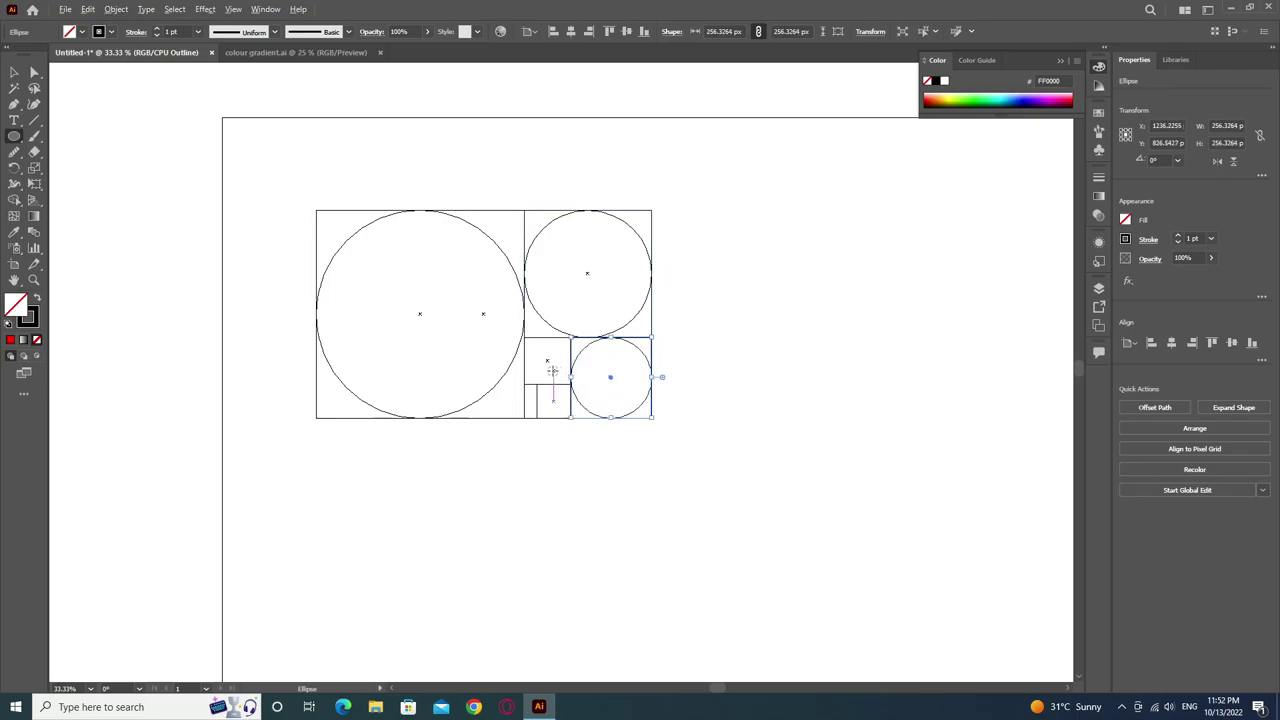
Fit a 107.7647 px circle in the smallest square, return to Preview, and select everything.
{"action": "left_click_drag", "start_coordinate": [547, 360], "coordinate": [555, 376]}
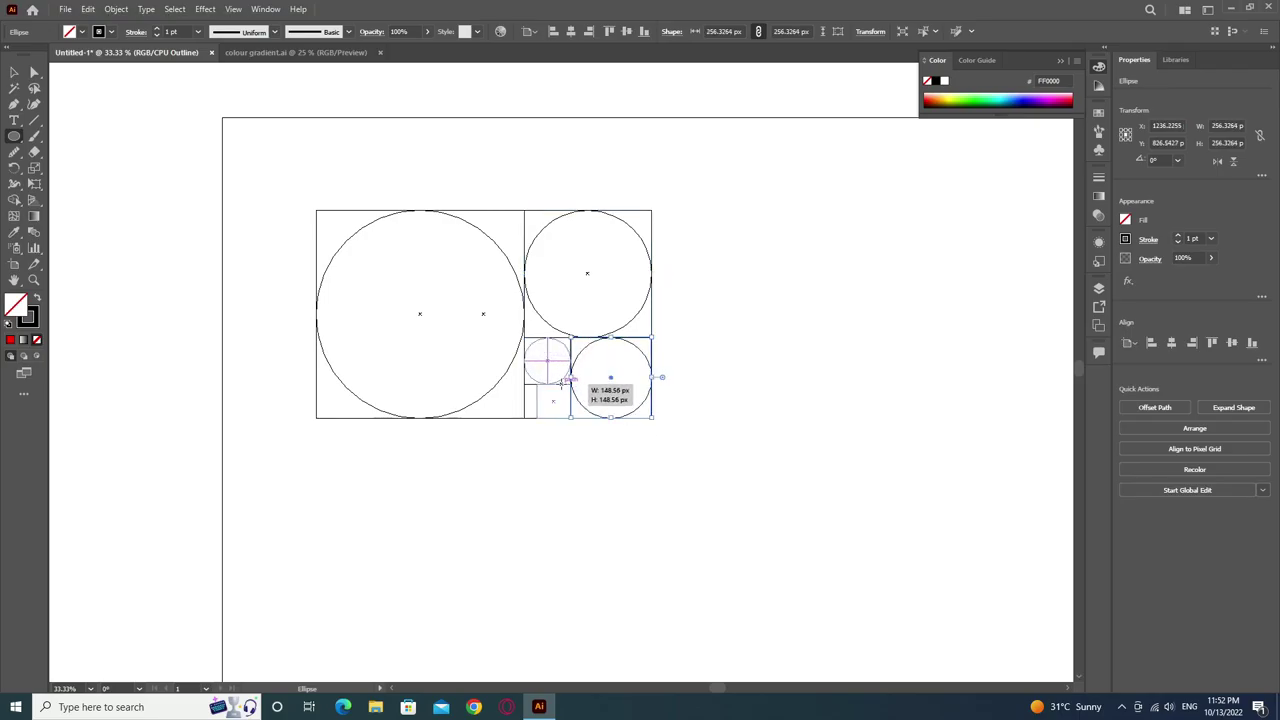
{"action": "mouse_move", "coordinate": [524, 337]}
{"action": "left_mouse_down"}
{"action": "mouse_move", "coordinate": [571, 384]}
{"action": "mouse_move", "coordinate": [563, 419]}
{"action": "left_mouse_up"}
{"action": "left_click", "coordinate": [14, 73]}
{"action": "key", "text": "ctrl+y"}
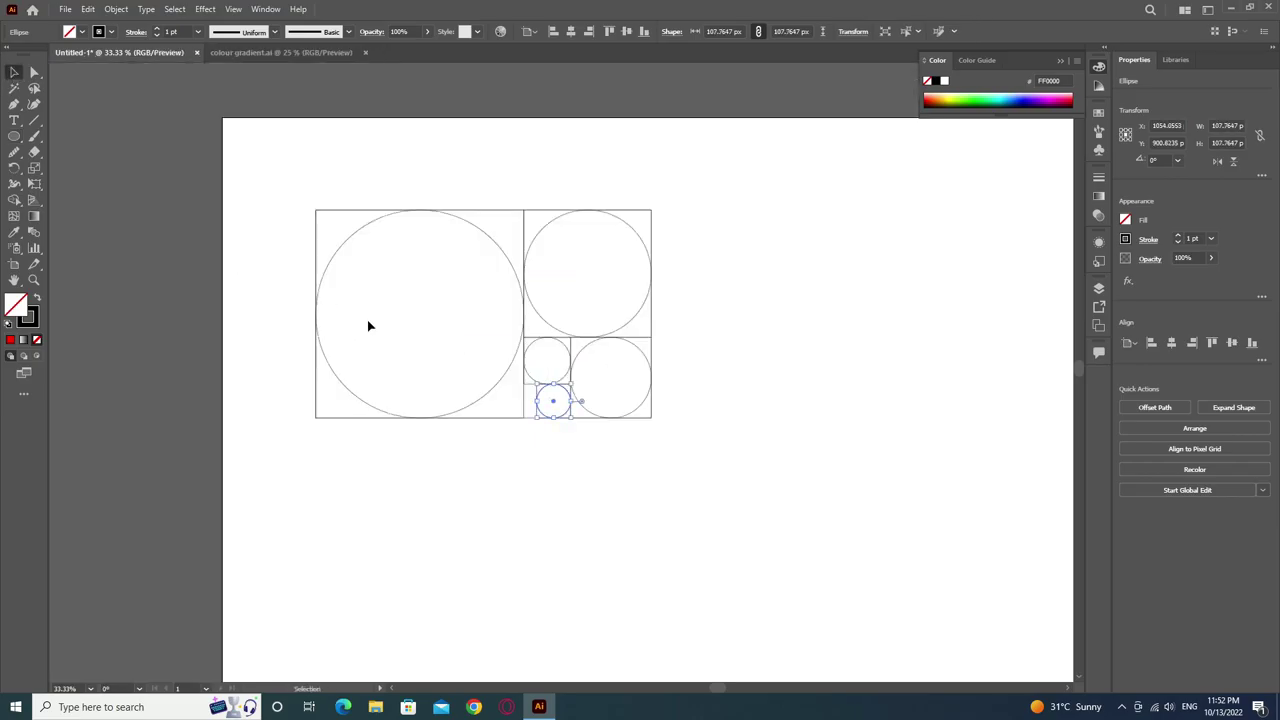
{"action": "left_click_drag", "start_coordinate": [290, 131], "coordinate": [729, 546]}
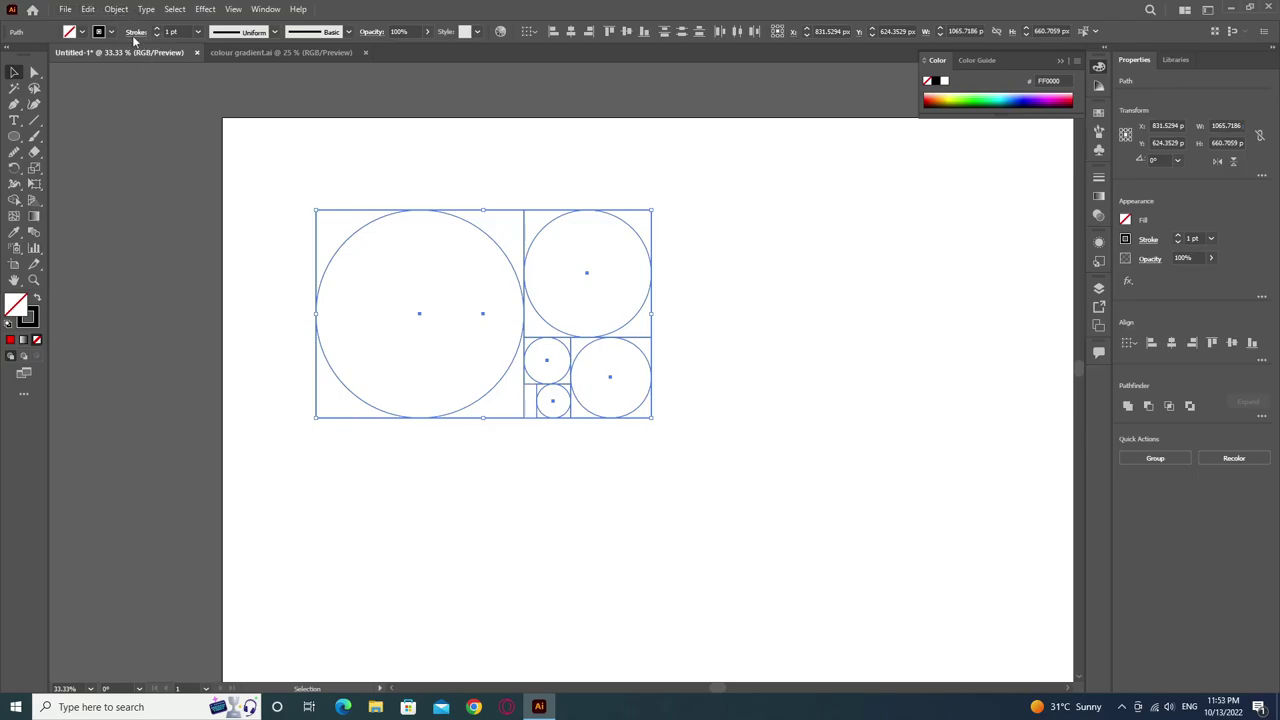
Set the stroke to align to the centre of the paths.
{"action": "left_click", "coordinate": [134, 32]}
{"action": "left_click", "coordinate": [52, 101]}
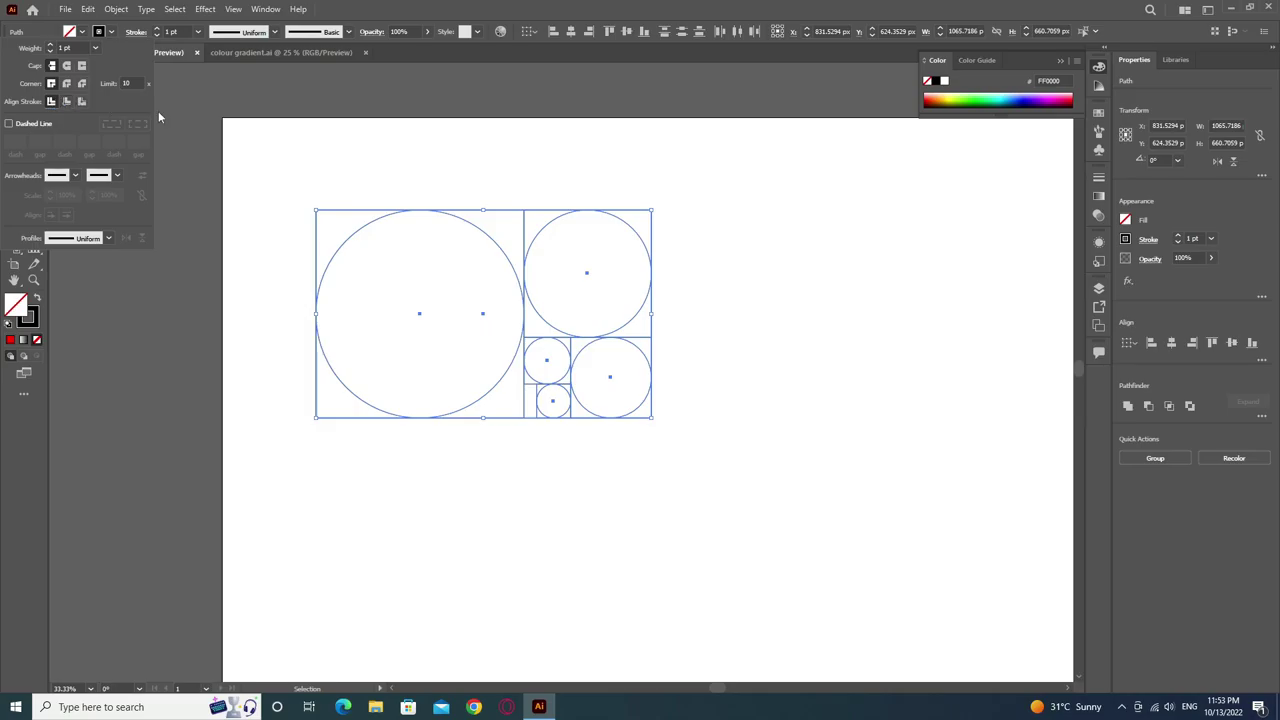
{"action": "left_click", "coordinate": [437, 132]}
{"action": "left_click", "coordinate": [443, 172]}
{"action": "left_click_drag", "start_coordinate": [291, 146], "coordinate": [811, 560]}
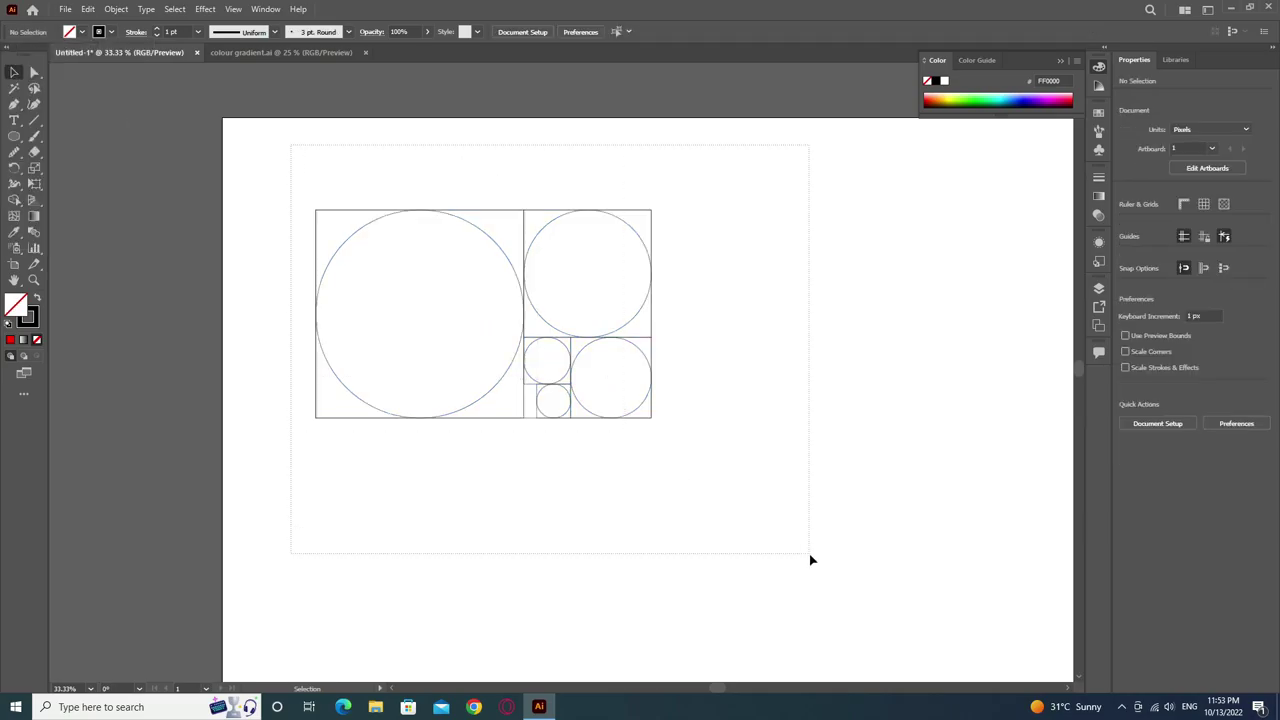
{"action": "left_click", "coordinate": [694, 543]}
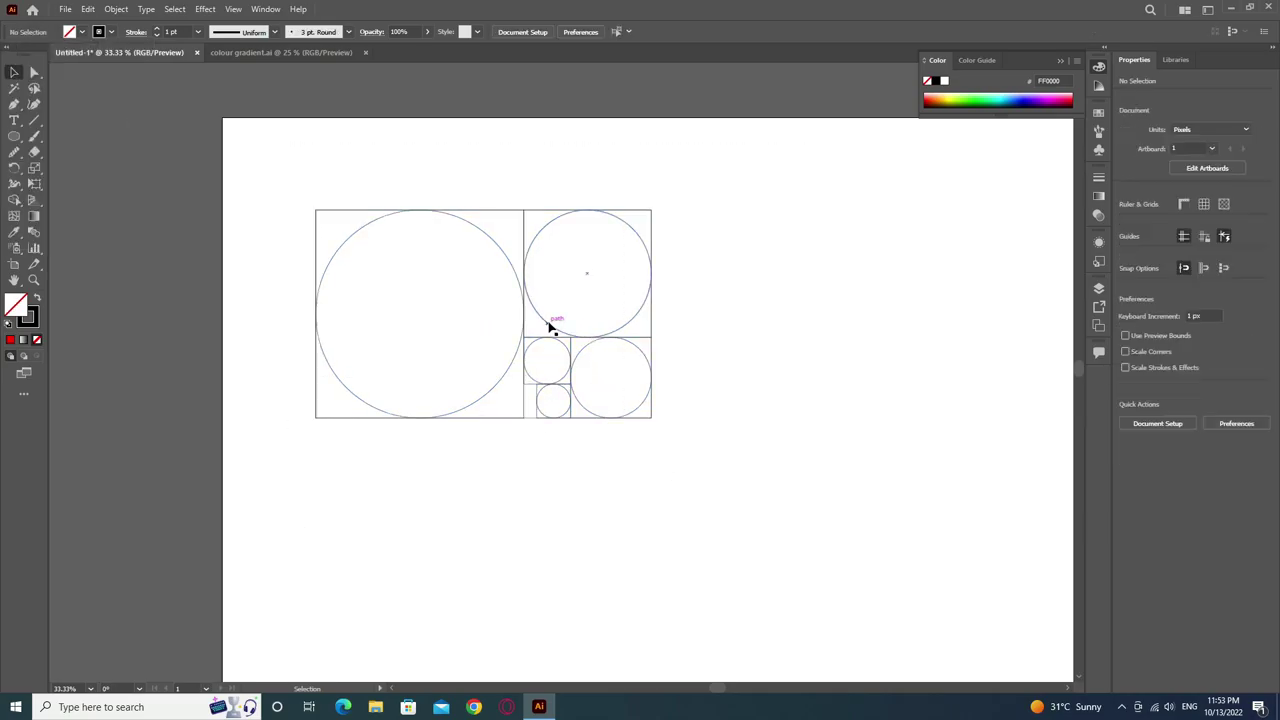
Drag each of the five circles out of the square grid to its right.
{"action": "left_click", "coordinate": [549, 328]}
{"action": "left_click_drag", "start_coordinate": [552, 328], "coordinate": [817, 476]}
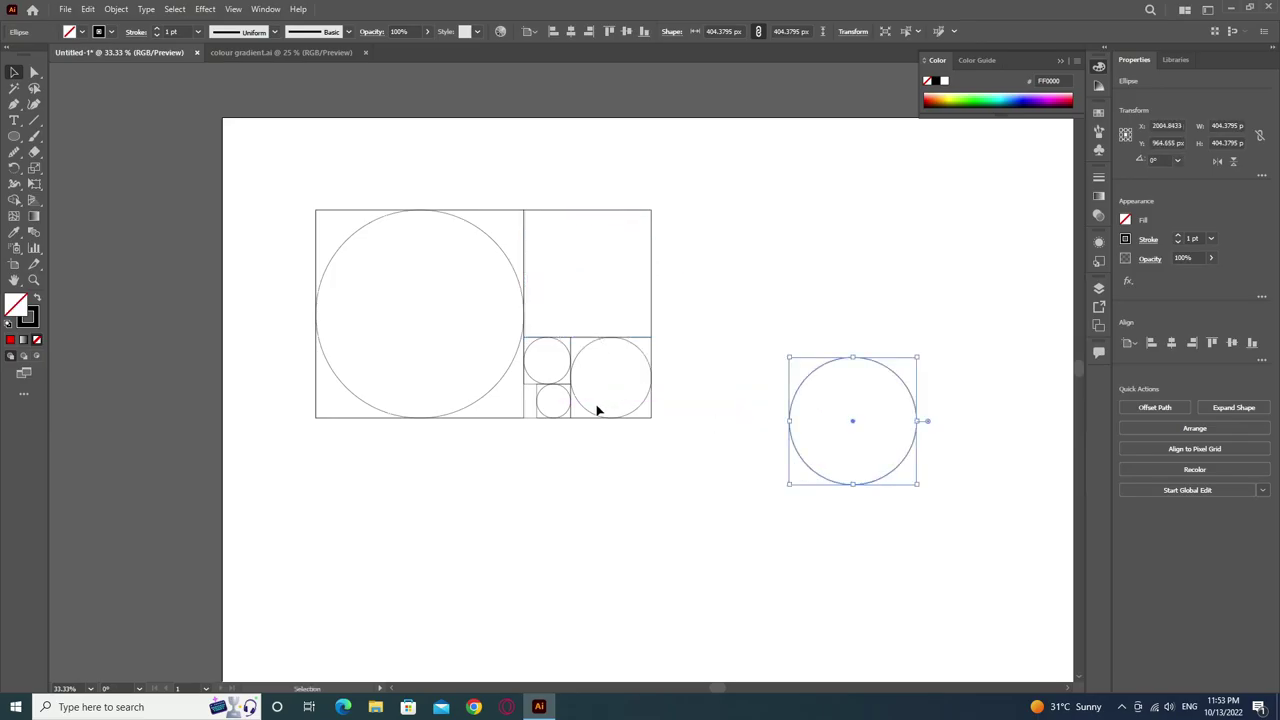
{"action": "left_click_drag", "start_coordinate": [589, 414], "coordinate": [830, 511]}
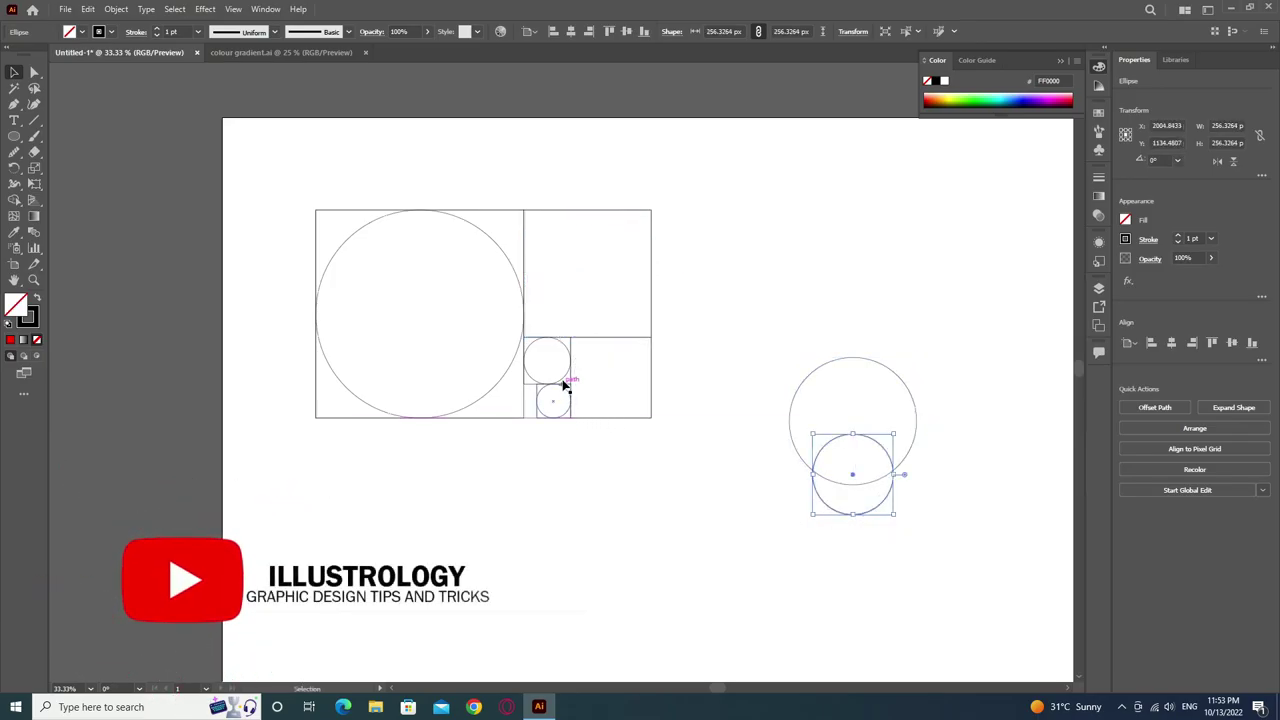
{"action": "left_click_drag", "start_coordinate": [563, 385], "coordinate": [762, 458]}
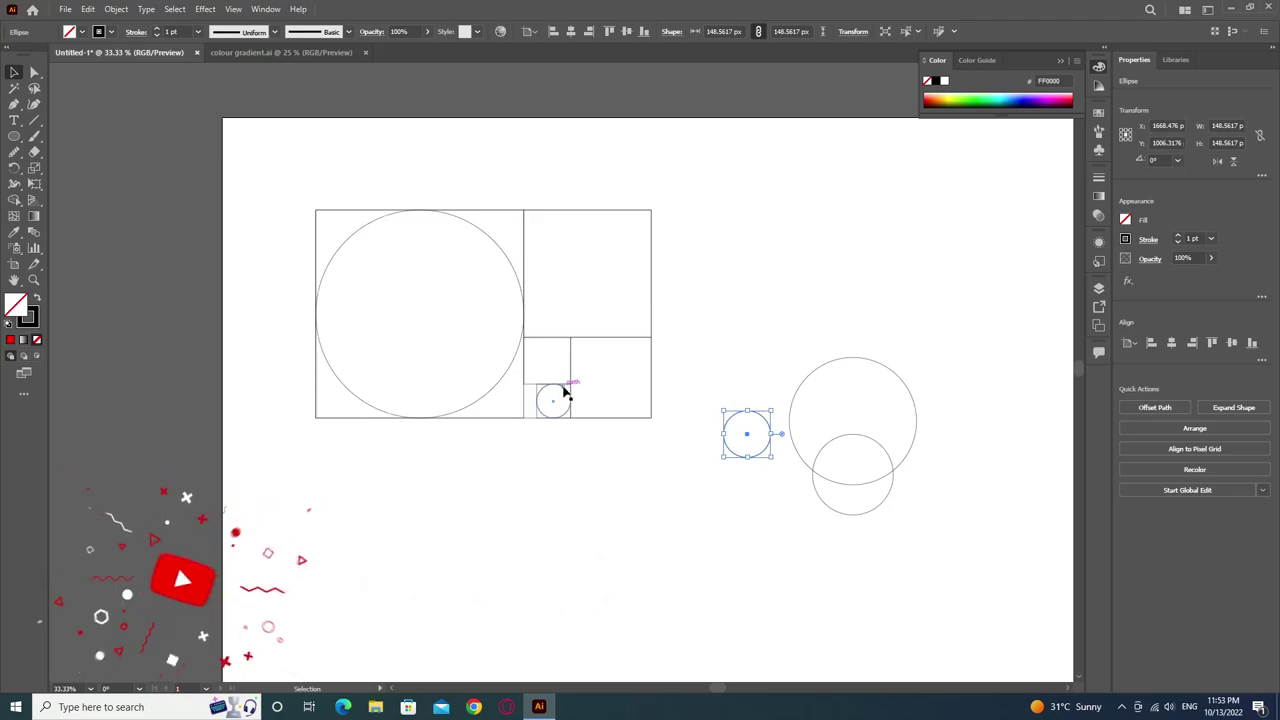
{"action": "mouse_move", "coordinate": [565, 393]}
{"action": "left_mouse_down"}
{"action": "mouse_move", "coordinate": [822, 514]}
{"action": "mouse_move", "coordinate": [875, 524]}
{"action": "left_mouse_up"}
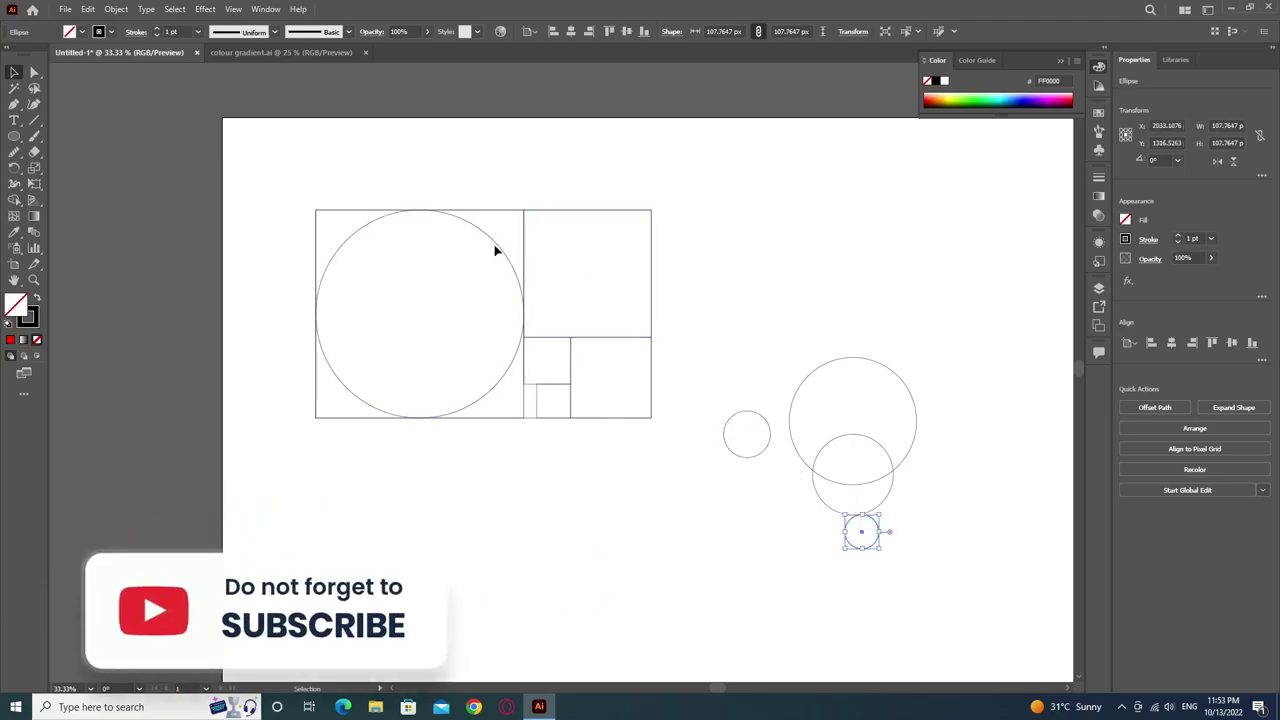
{"action": "mouse_move", "coordinate": [503, 252]}
{"action": "left_mouse_down"}
{"action": "mouse_move", "coordinate": [850, 430]}
{"action": "mouse_move", "coordinate": [826, 452]}
{"action": "left_mouse_up"}
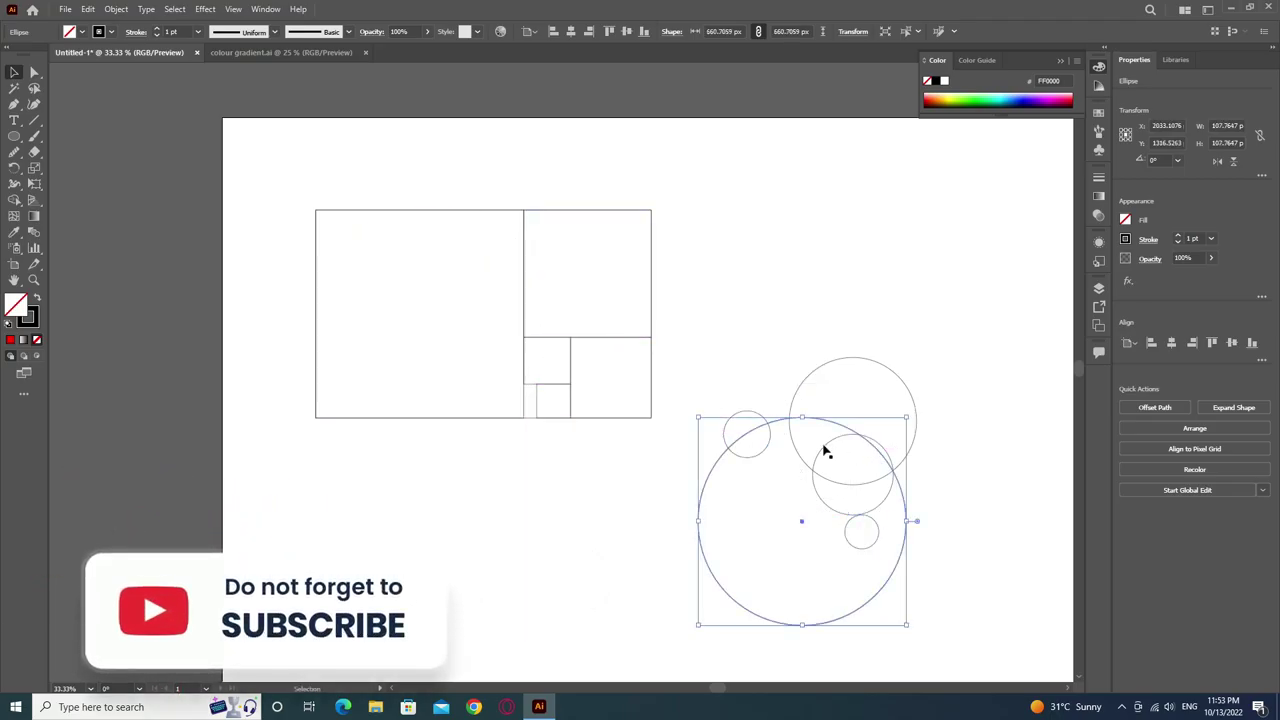
Centre the loose circles horizontally and vertically into a concentric set.
{"action": "left_click_drag", "start_coordinate": [707, 345], "coordinate": [974, 588]}
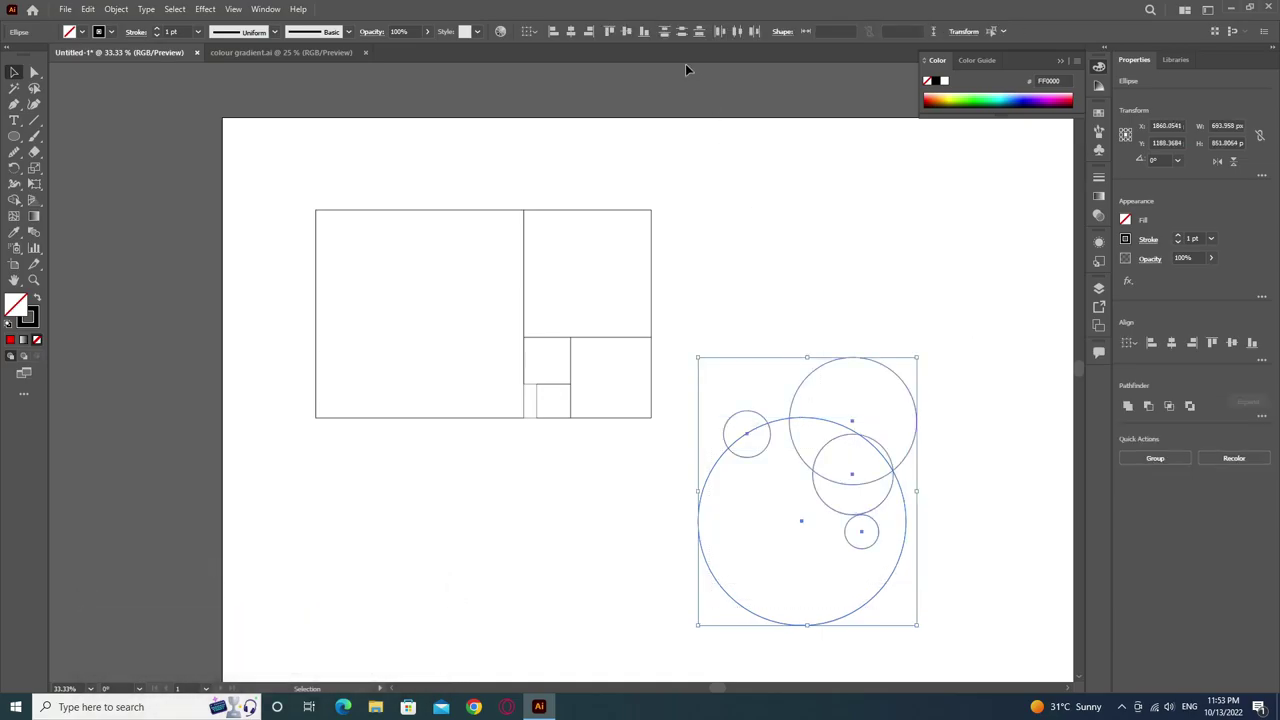
{"action": "left_click", "coordinate": [570, 31]}
{"action": "left_click", "coordinate": [632, 32]}
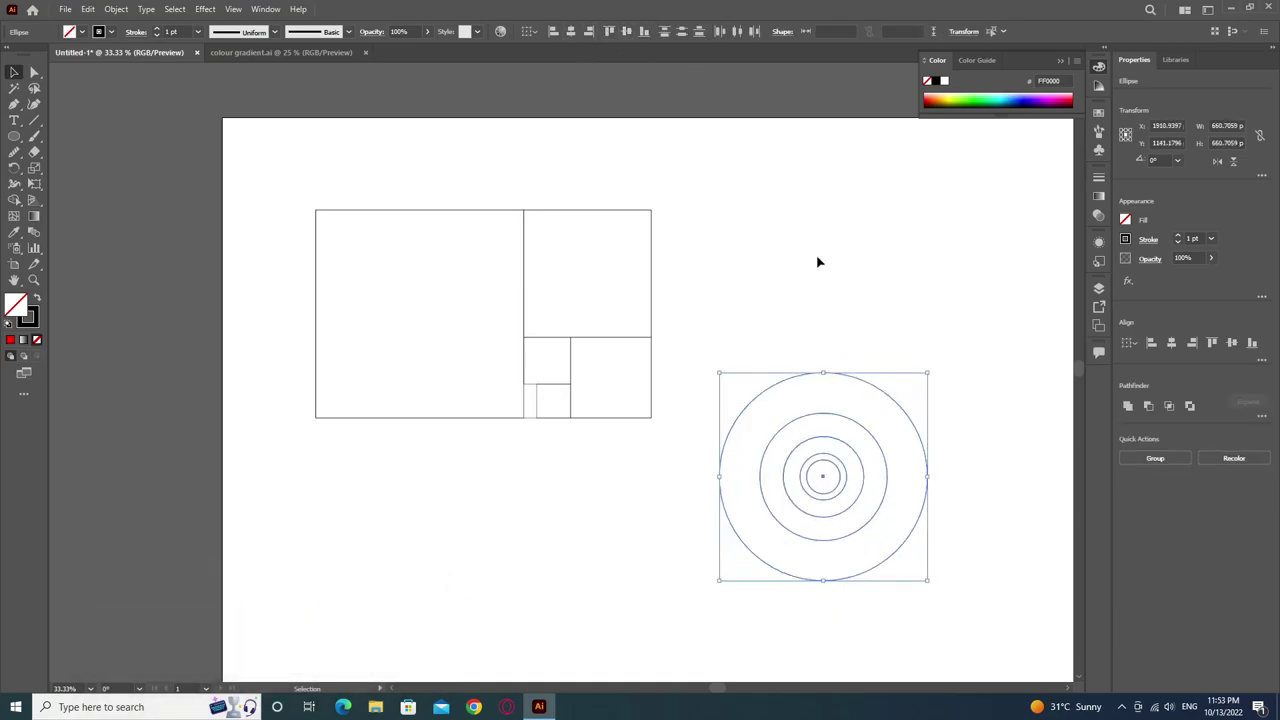
{"action": "left_click", "coordinate": [808, 290]}
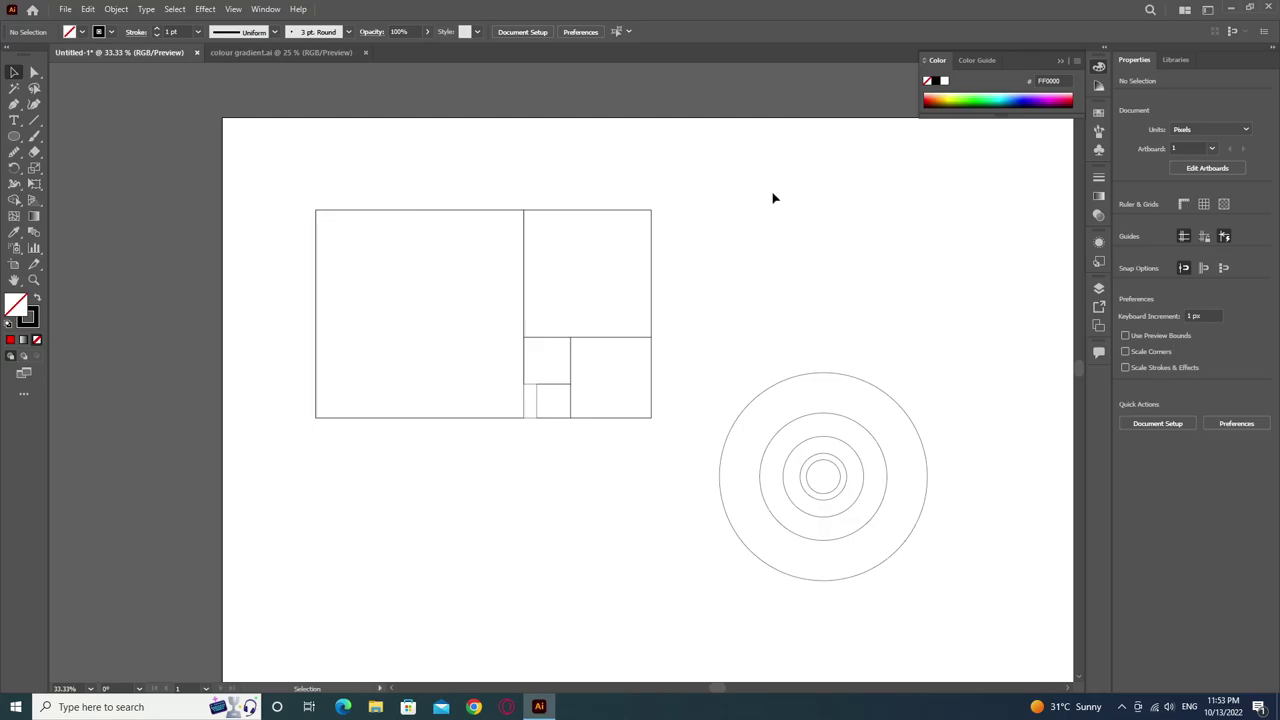
Delete the square grid and move the concentric circles to the artboard's upper-left corner.
{"action": "left_click_drag", "start_coordinate": [686, 197], "coordinate": [349, 527]}
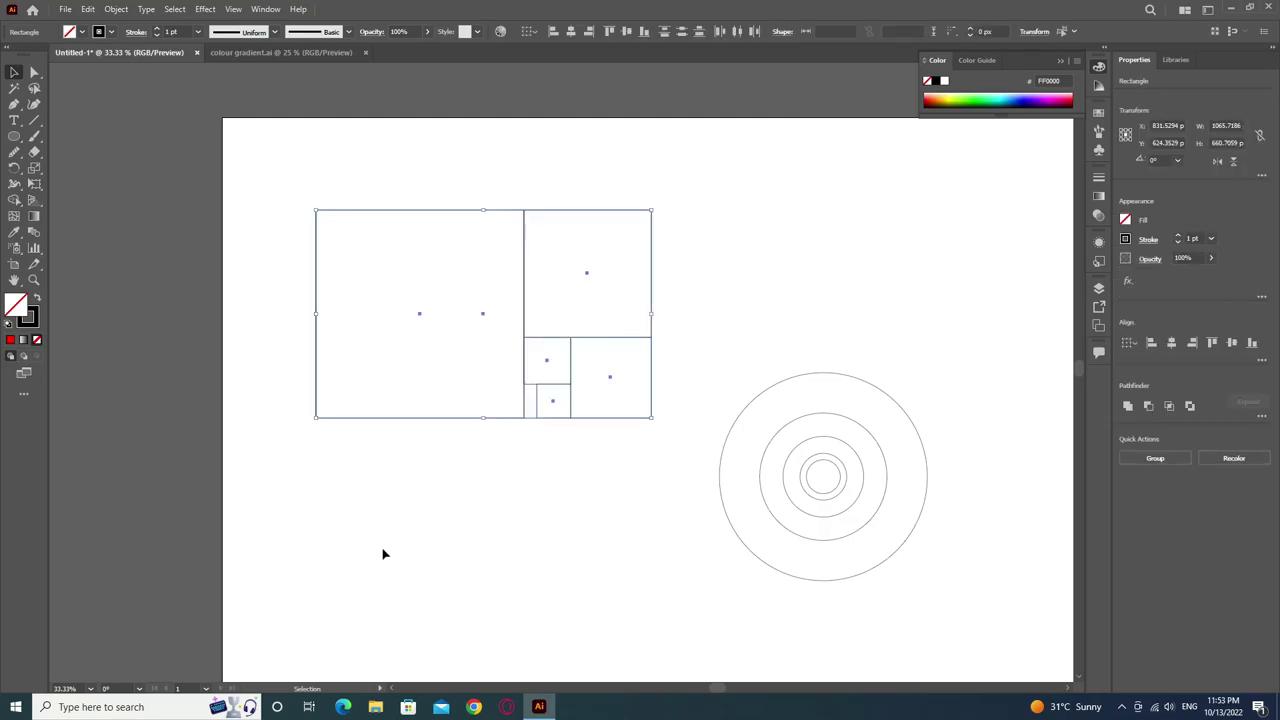
{"action": "key", "text": "Delete"}
{"action": "left_click_drag", "start_coordinate": [680, 272], "coordinate": [970, 634]}
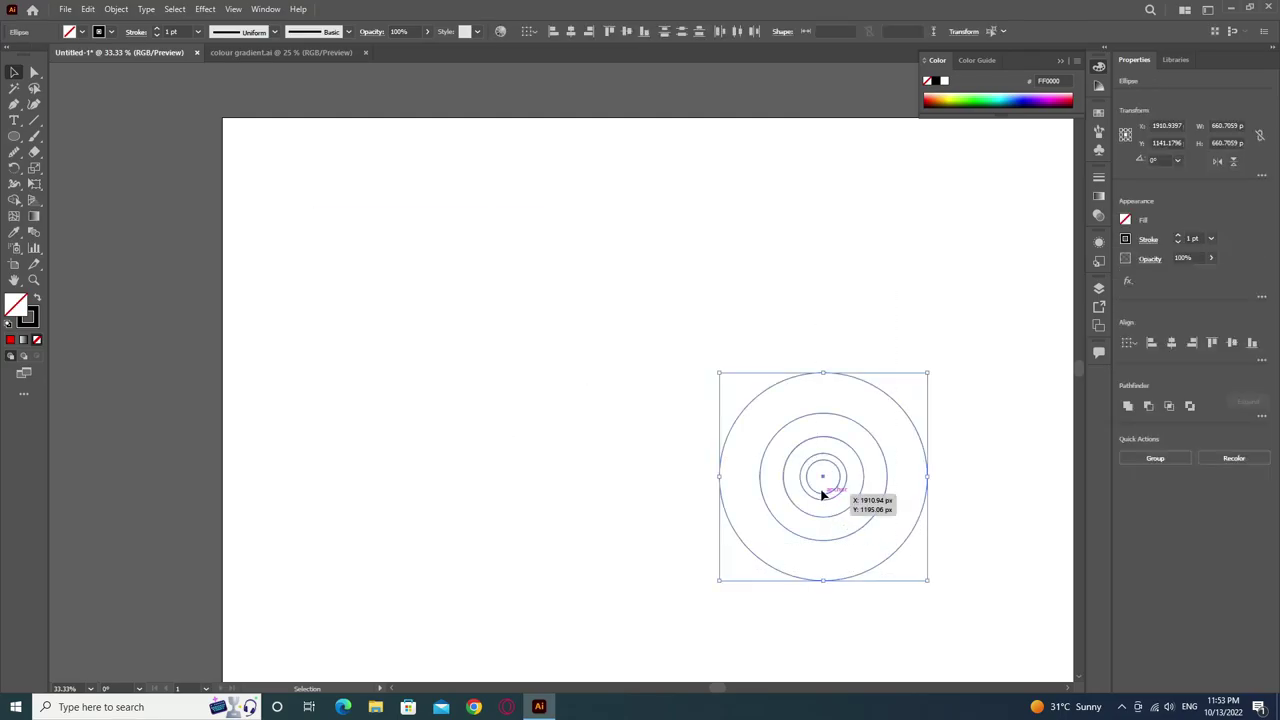
{"action": "mouse_move", "coordinate": [824, 474]}
{"action": "left_mouse_down"}
{"action": "mouse_move", "coordinate": [651, 423]}
{"action": "mouse_move", "coordinate": [827, 505]}
{"action": "mouse_move", "coordinate": [340, 248]}
{"action": "left_mouse_up"}
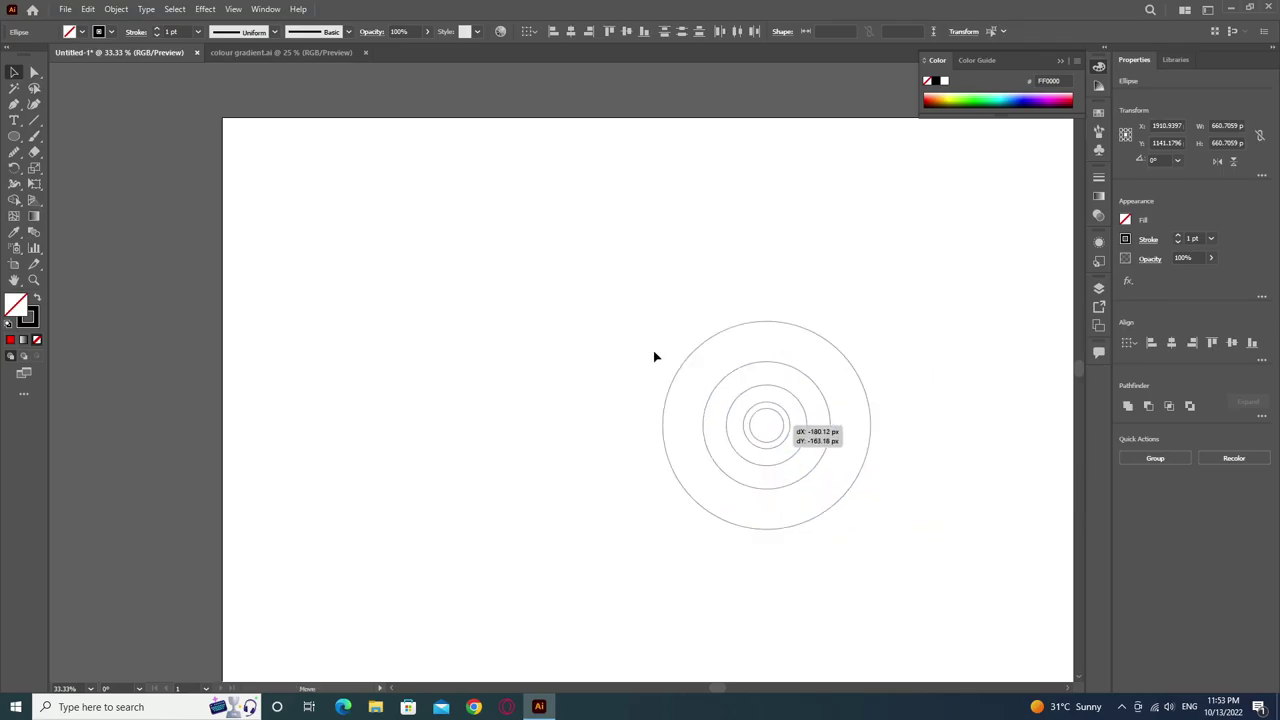
{"action": "left_click", "coordinate": [270, 125]}
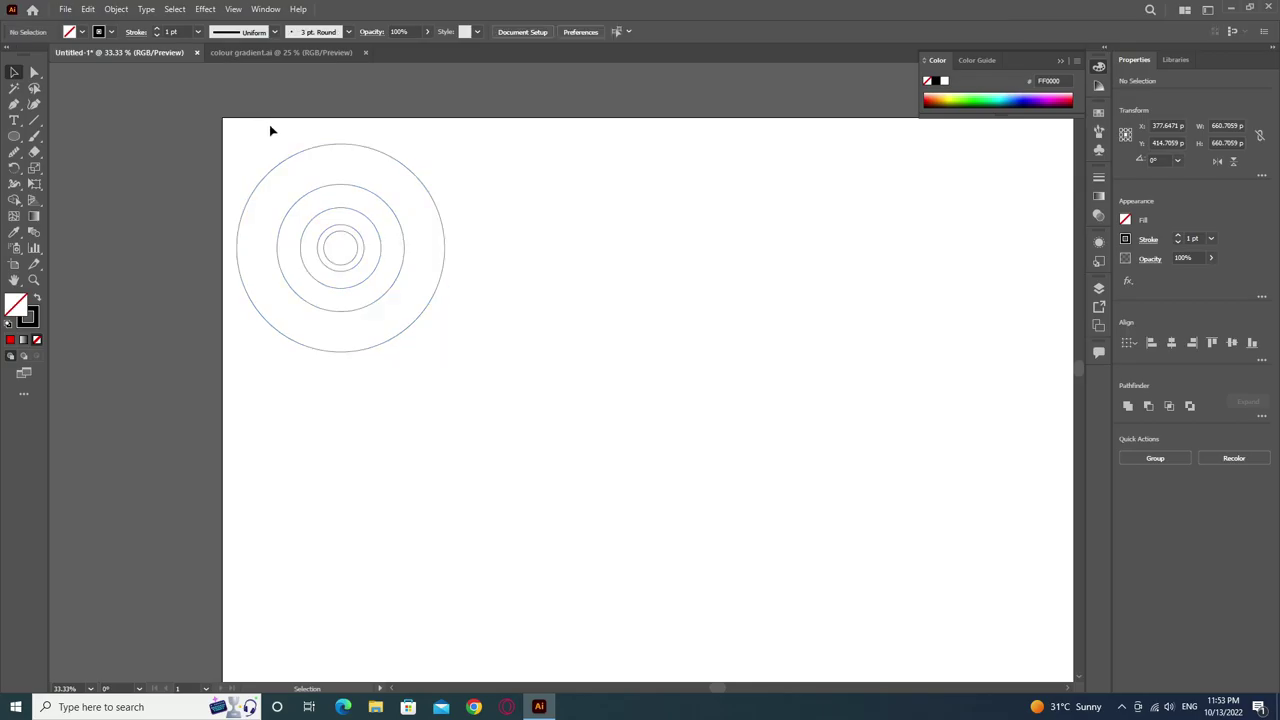
{"action": "left_click", "coordinate": [293, 157]}
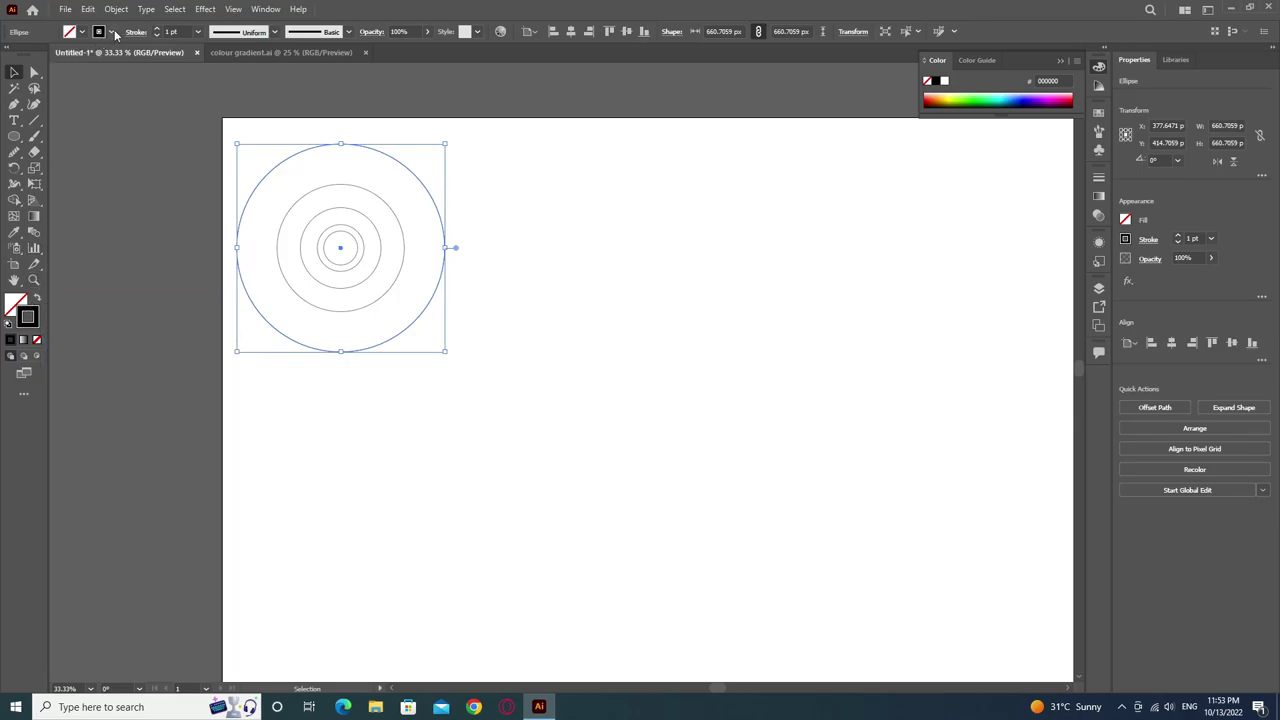
Give the outermost circle and the second circle red strokes.
{"action": "left_click", "coordinate": [110, 31]}
{"action": "left_click", "coordinate": [44, 56]}
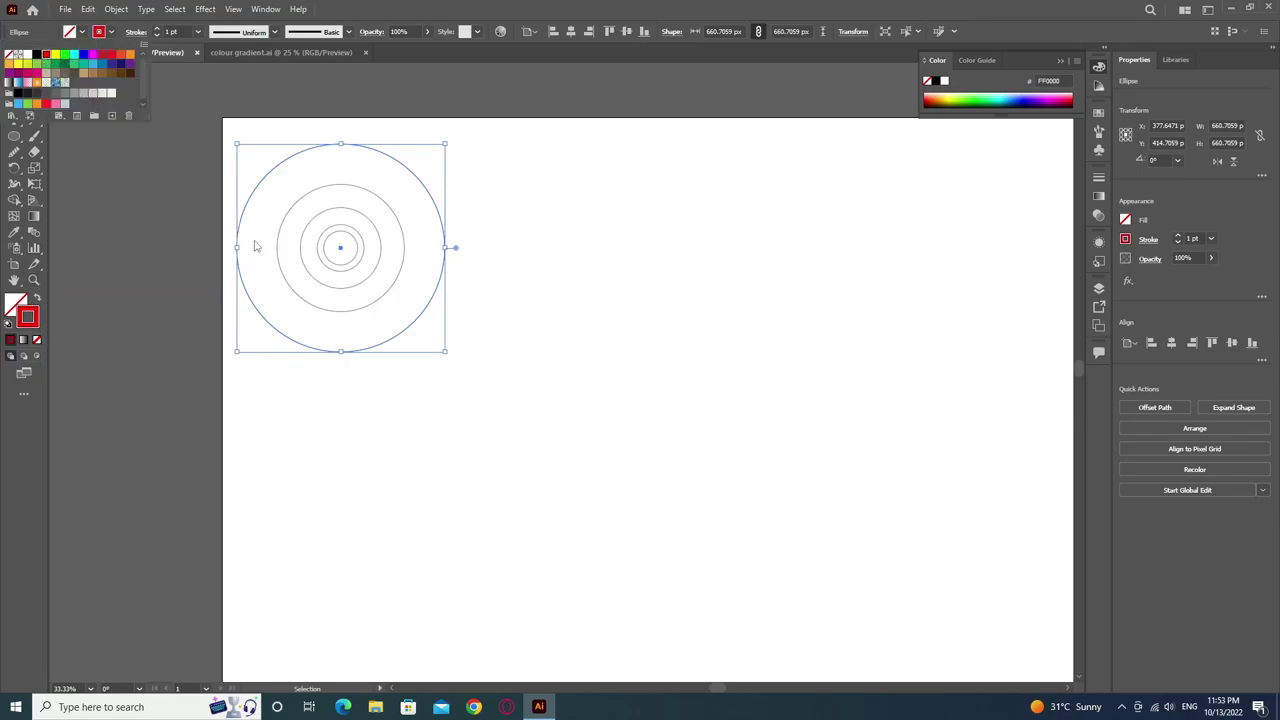
{"action": "left_click", "coordinate": [280, 274]}
{"action": "left_click", "coordinate": [278, 266]}
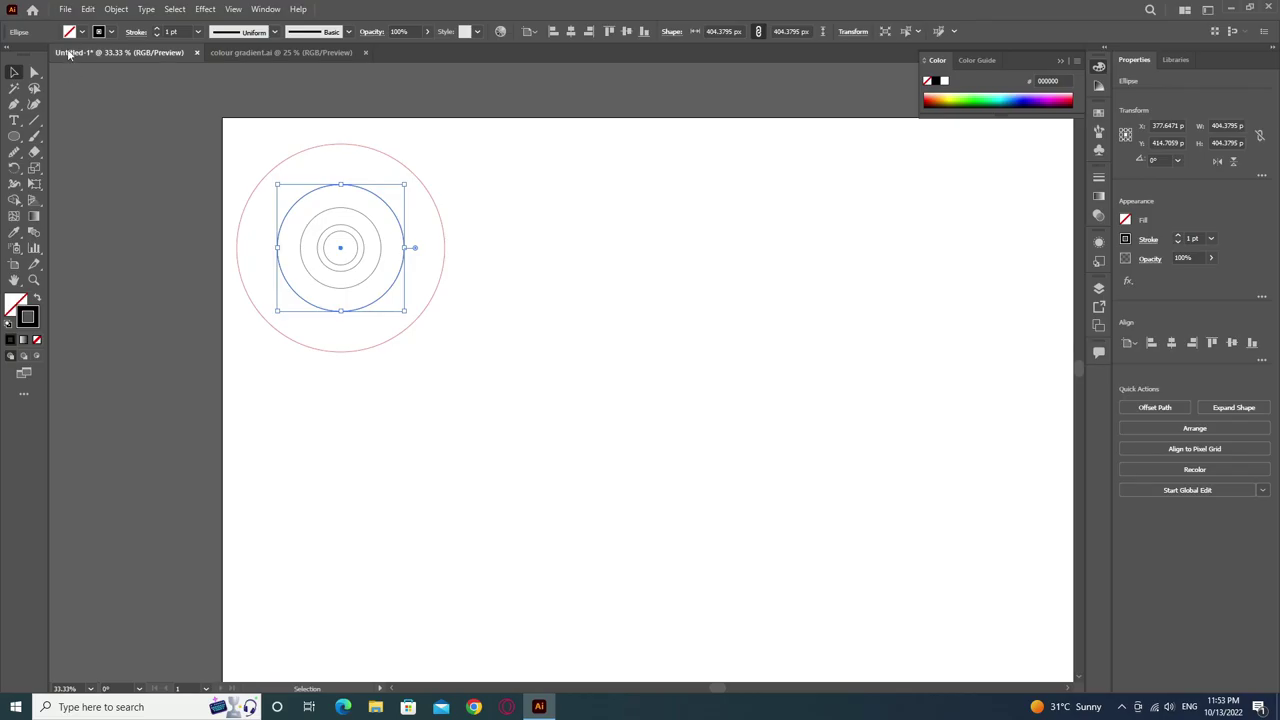
{"action": "left_click", "coordinate": [111, 32]}
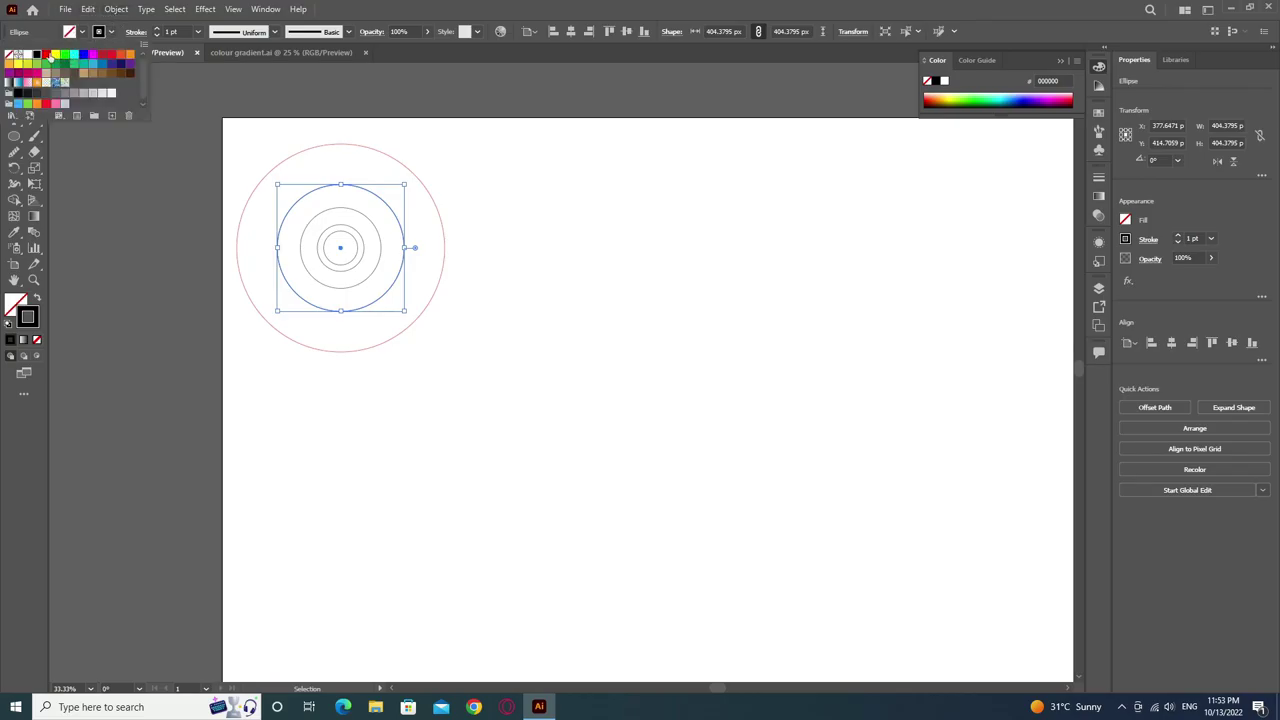
{"action": "left_click", "coordinate": [45, 56]}
{"action": "left_click", "coordinate": [313, 283]}
Give the third circle a yellow stroke.
{"action": "left_click", "coordinate": [316, 279]}
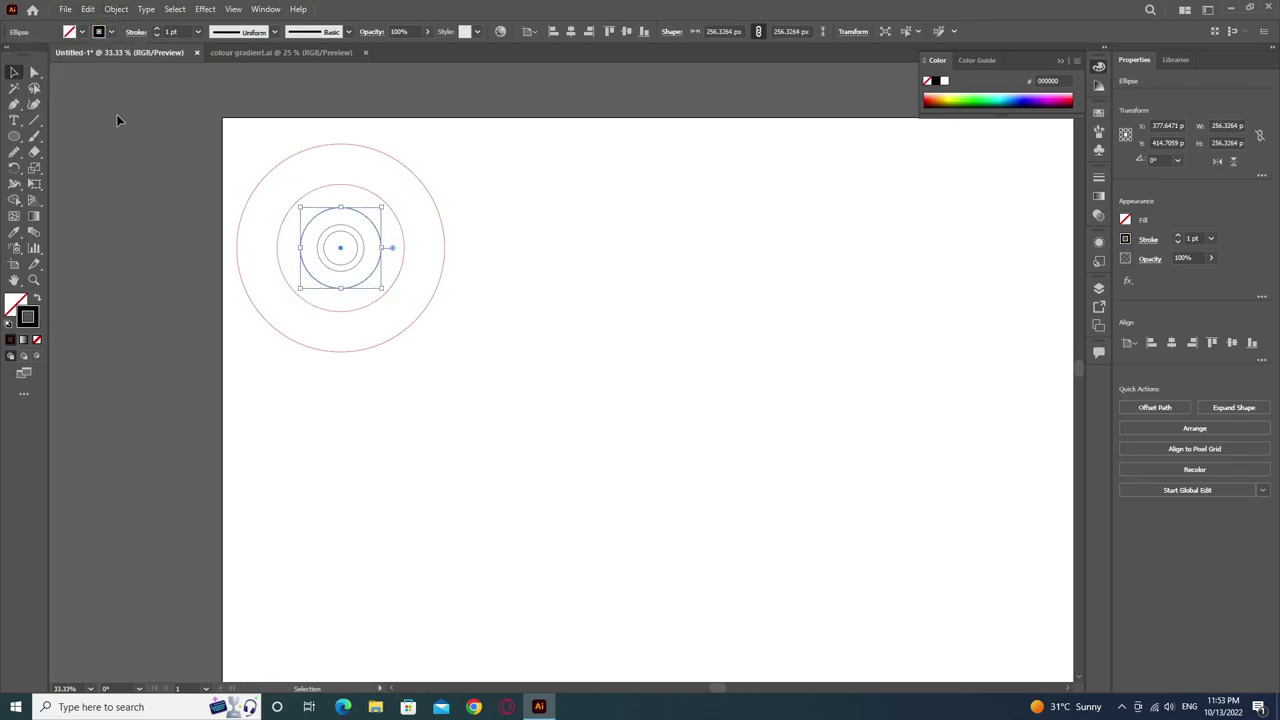
{"action": "left_click", "coordinate": [103, 33]}
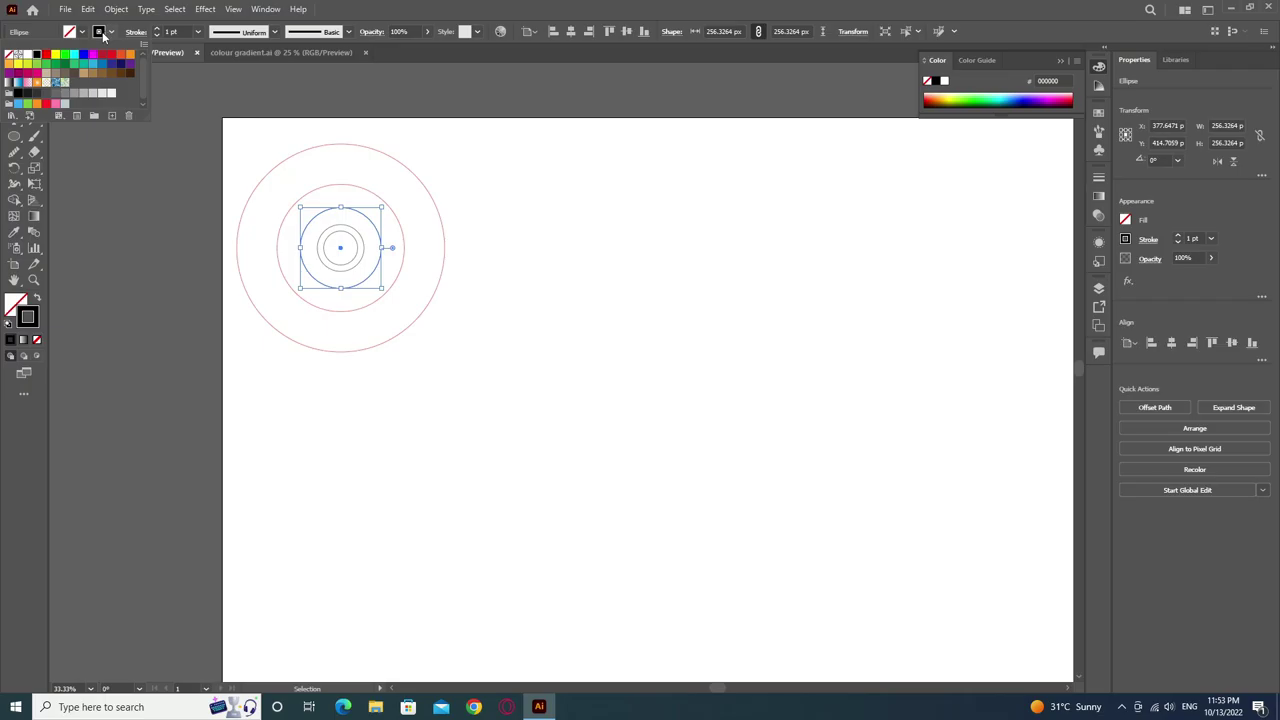
{"action": "left_click", "coordinate": [57, 56]}
{"action": "left_click", "coordinate": [208, 262]}
{"action": "left_click", "coordinate": [207, 262]}
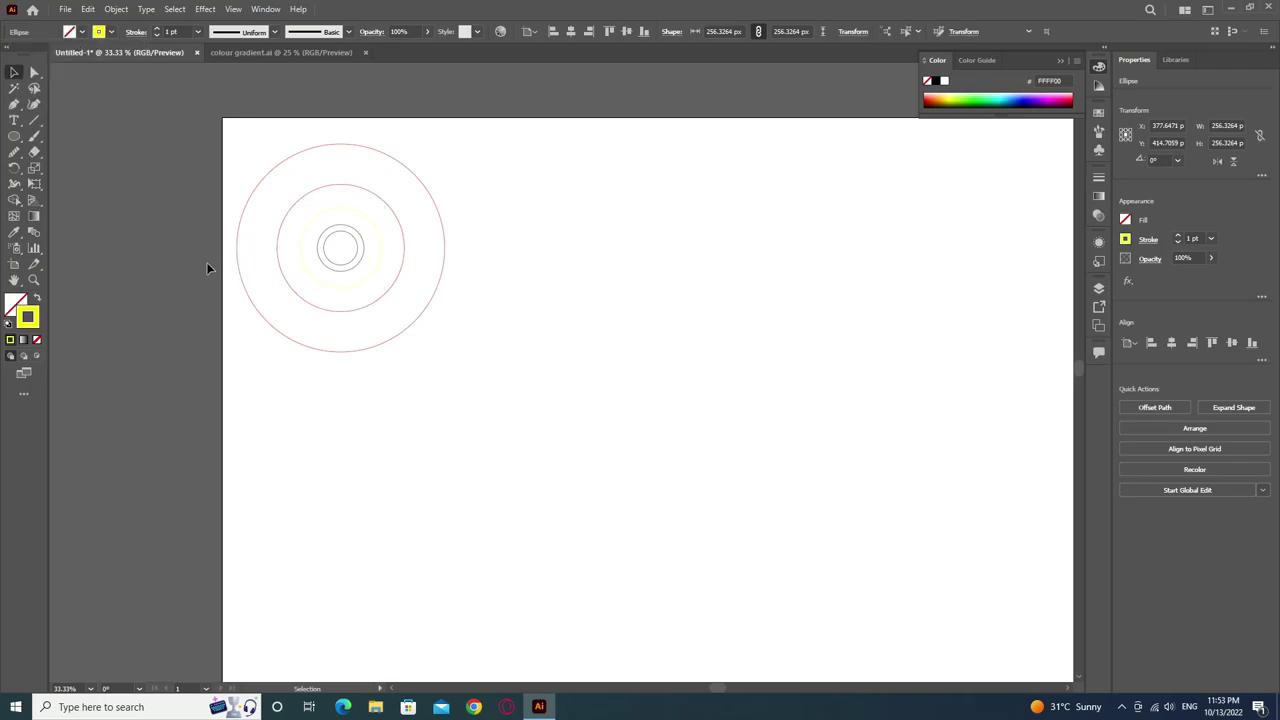
Change the second circle's stroke from red to green.
{"action": "left_click", "coordinate": [325, 265]}
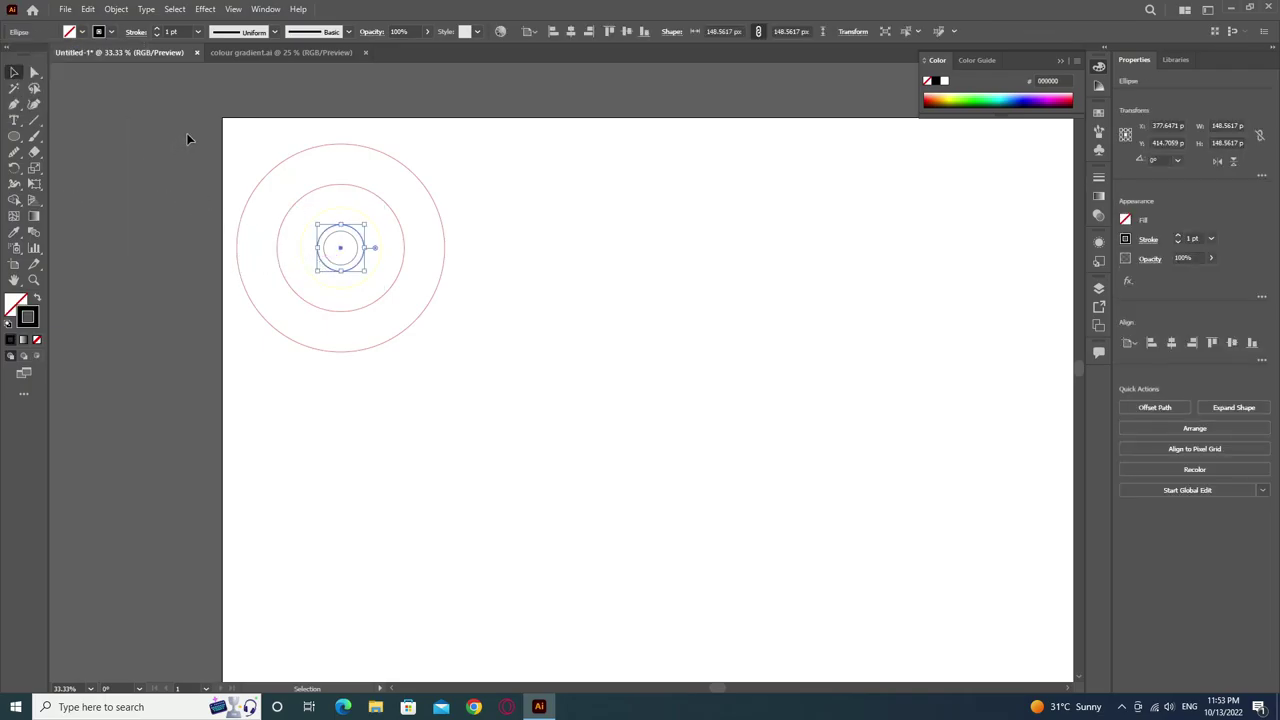
{"action": "left_click", "coordinate": [287, 280]}
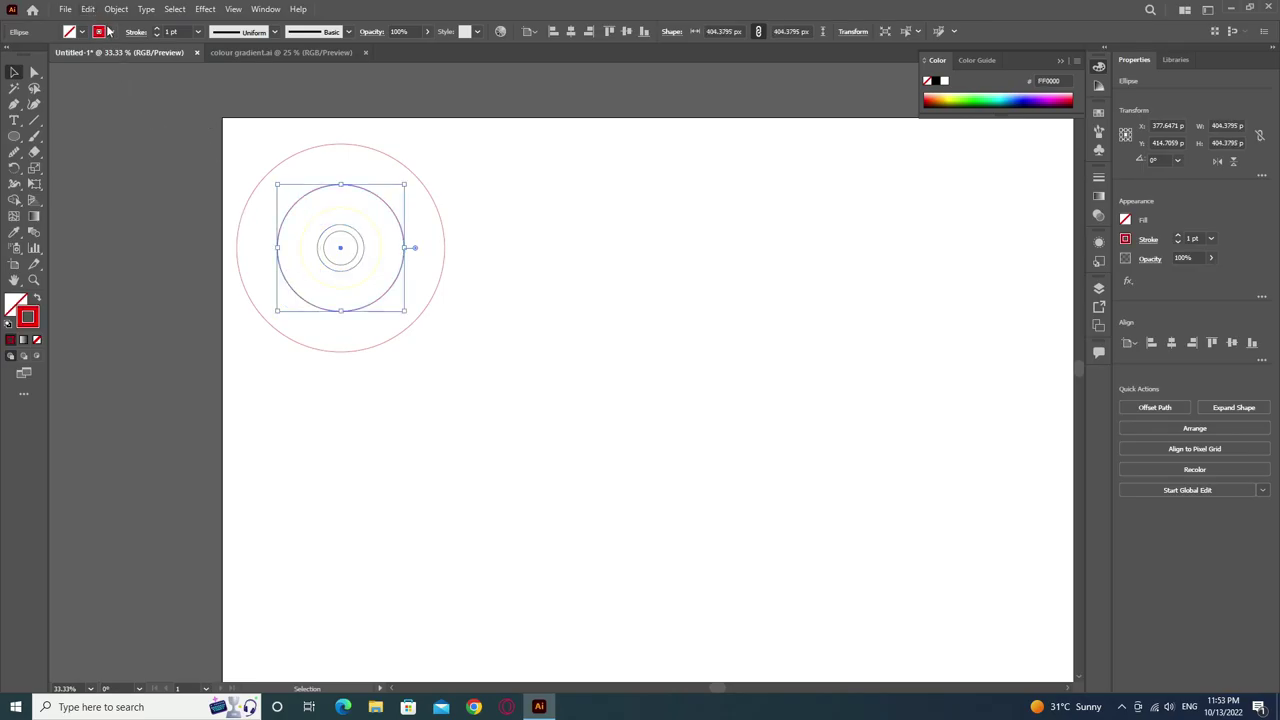
{"action": "left_click", "coordinate": [99, 32]}
{"action": "left_click", "coordinate": [55, 54]}
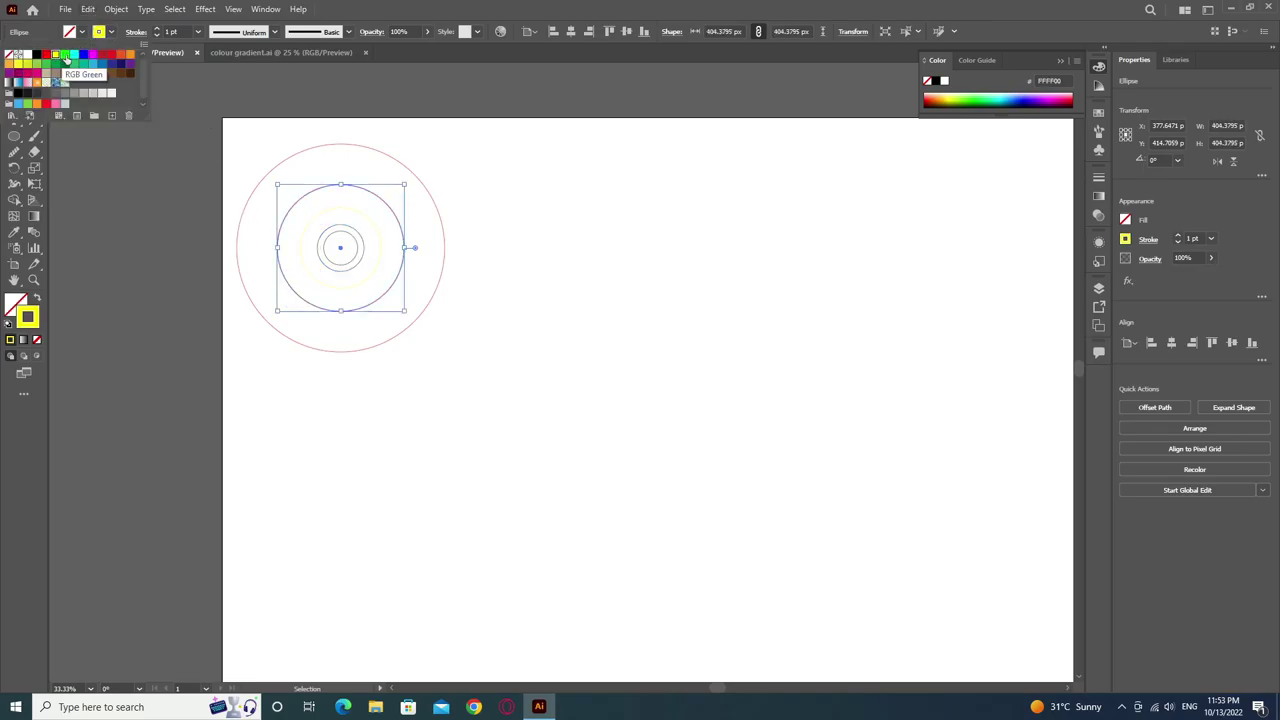
{"action": "left_click", "coordinate": [65, 54]}
{"action": "left_click", "coordinate": [188, 323]}
{"action": "left_click", "coordinate": [225, 355]}
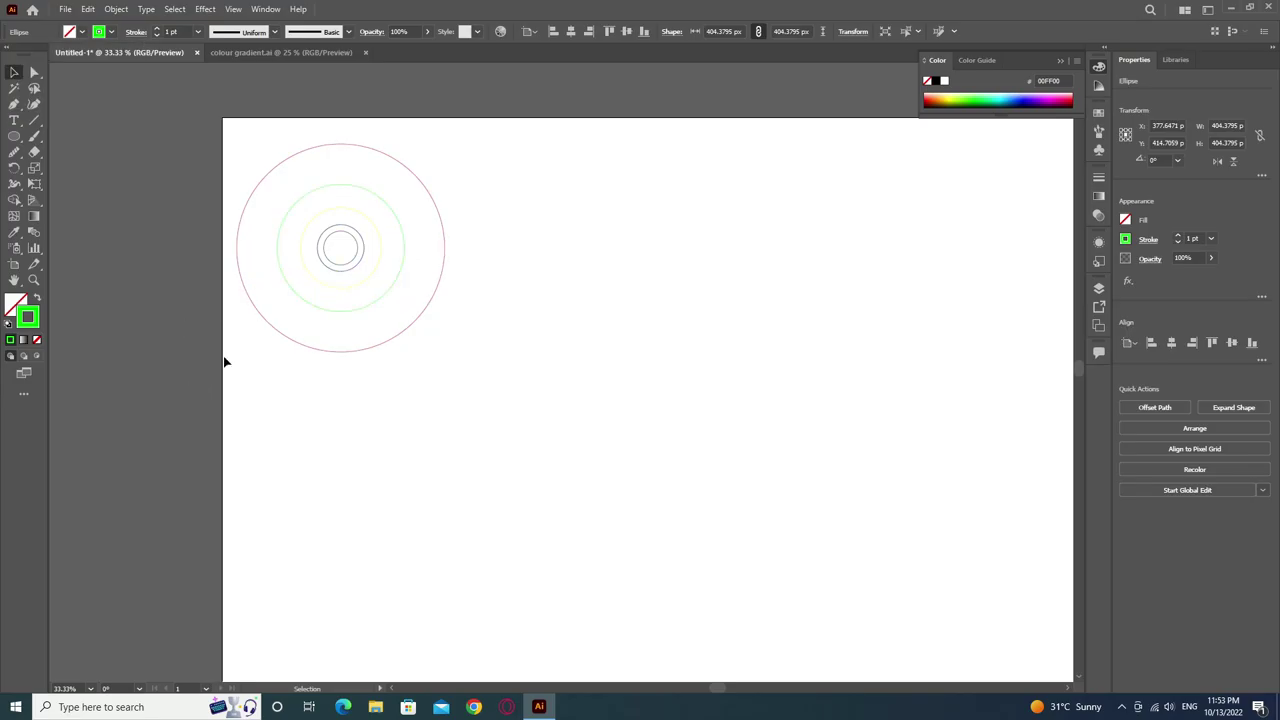
Give the fourth circle a cyan stroke and the innermost circle a magenta stroke.
{"action": "left_click", "coordinate": [331, 271]}
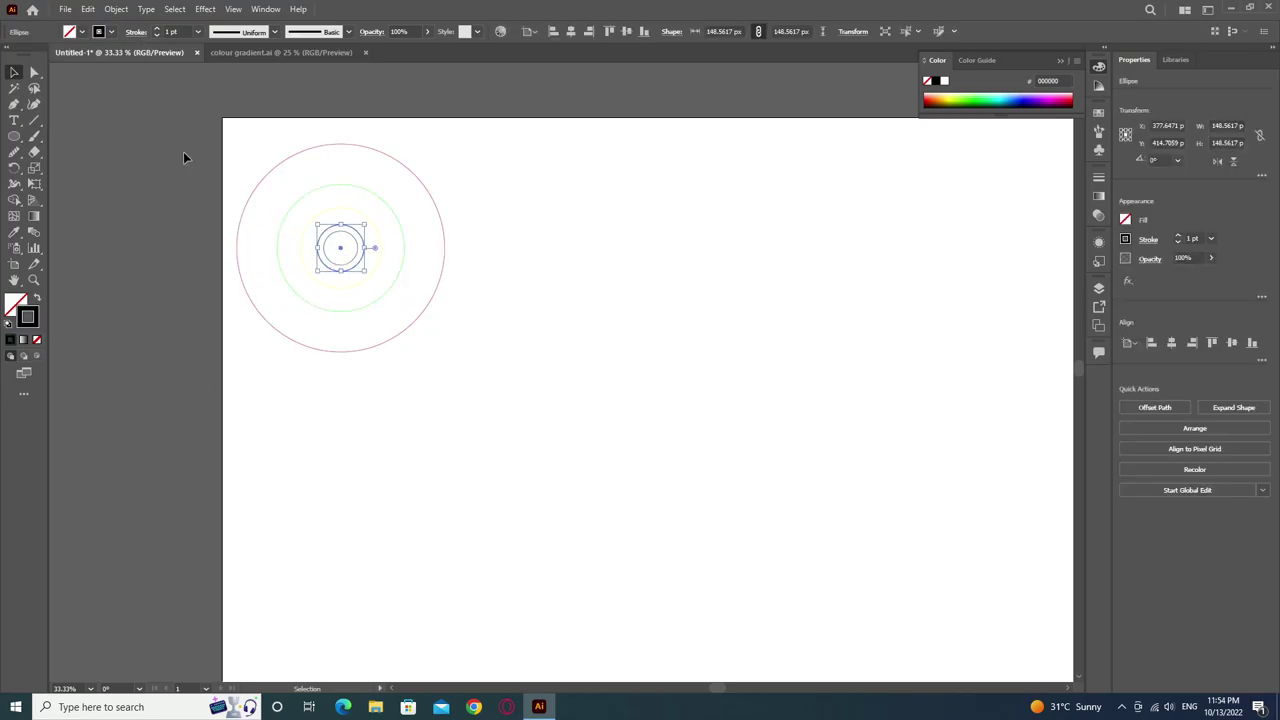
{"action": "left_click", "coordinate": [112, 32]}
{"action": "left_click", "coordinate": [75, 55]}
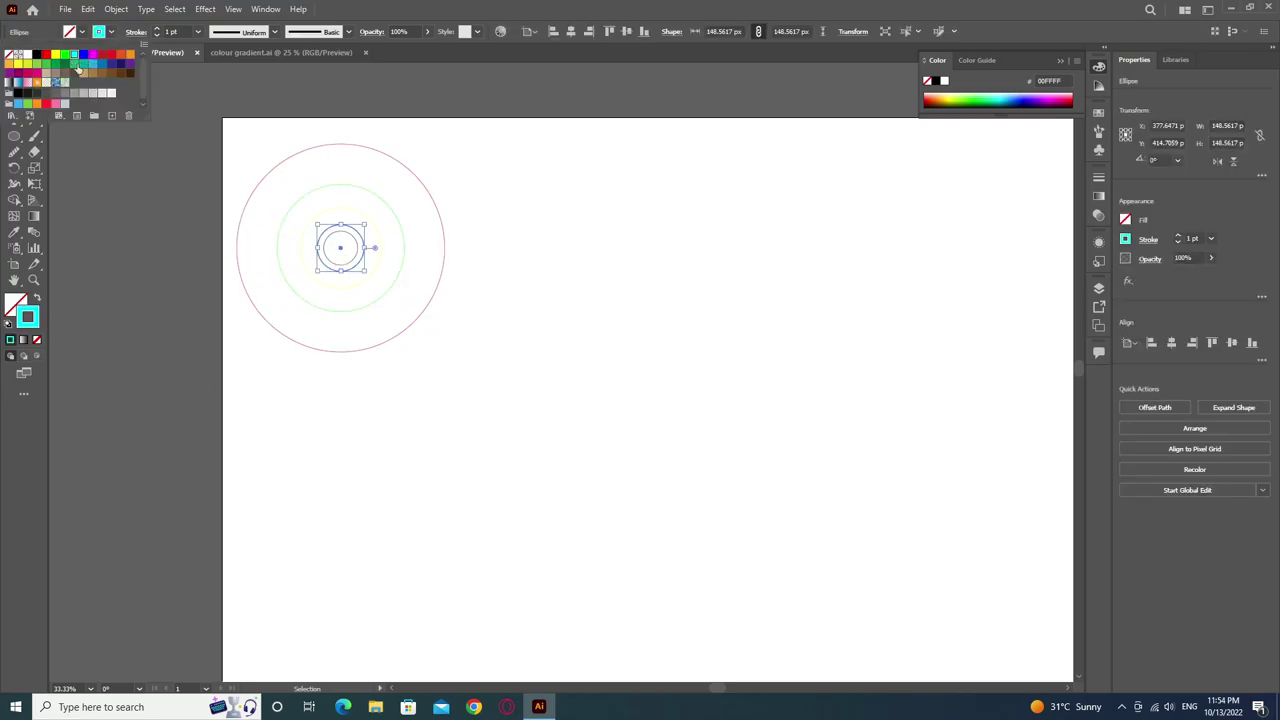
{"action": "left_click", "coordinate": [182, 484]}
{"action": "left_click", "coordinate": [332, 228]}
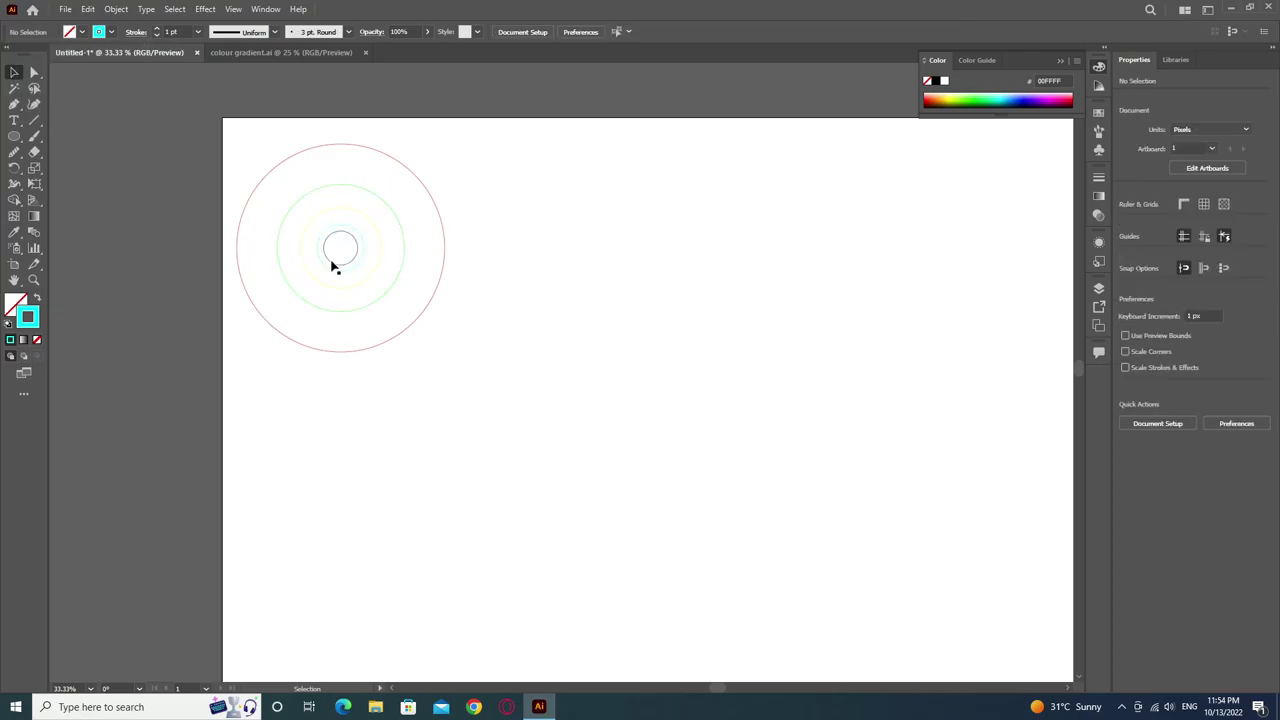
{"action": "left_click", "coordinate": [334, 265]}
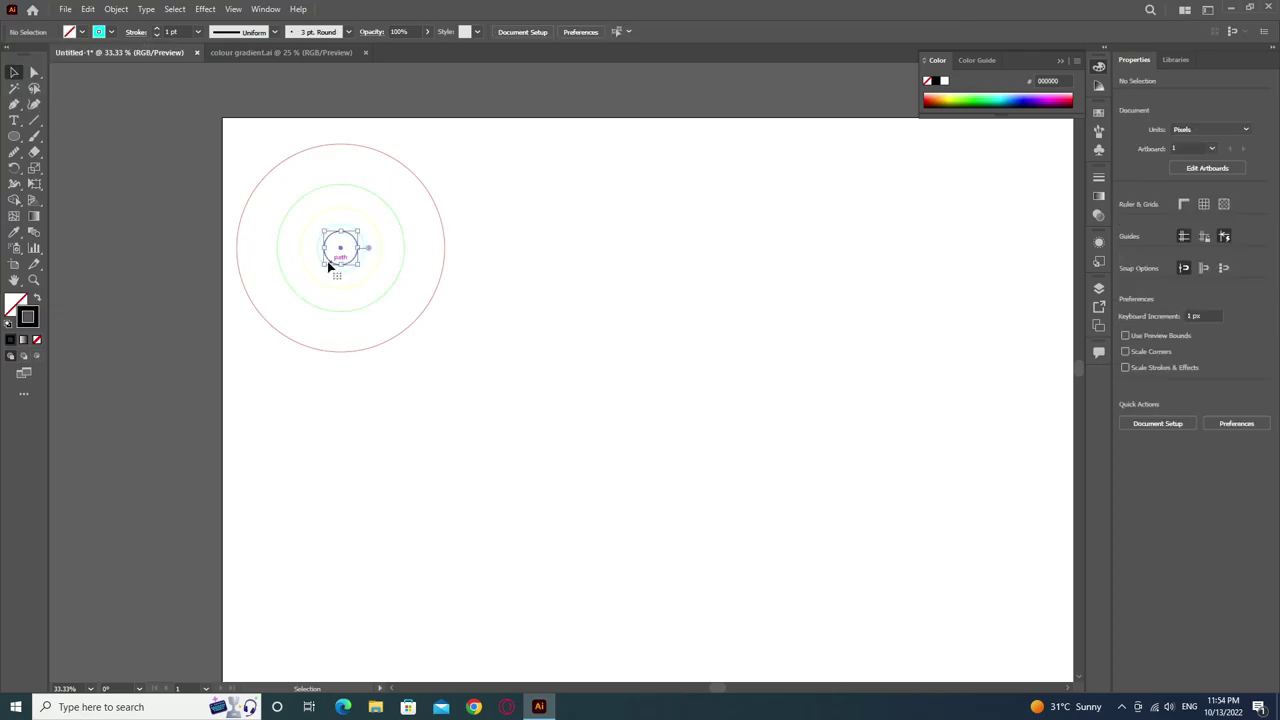
{"action": "left_click", "coordinate": [111, 32]}
{"action": "left_click", "coordinate": [98, 59]}
{"action": "left_click", "coordinate": [150, 316]}
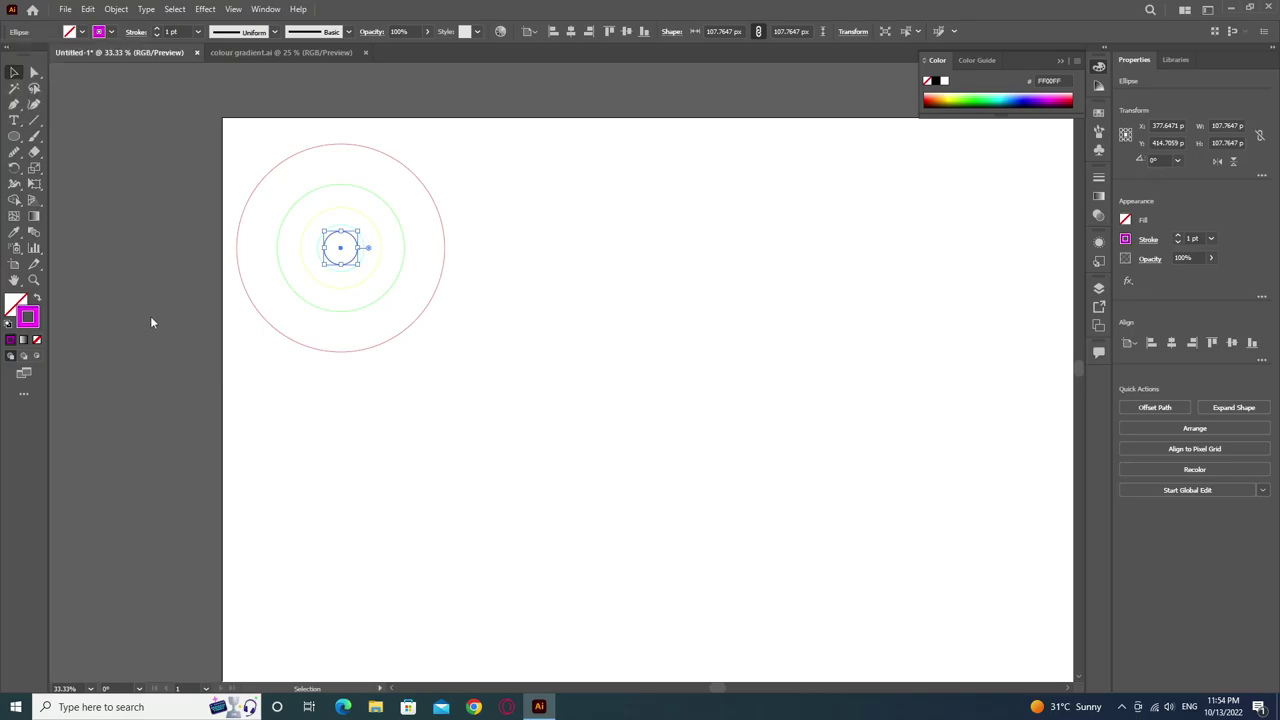
Drag the fish sketch image into the Untitled-1 document and position it on the artboard.
{"action": "left_click_drag", "start_coordinate": [479, 333], "coordinate": [392, 311]}
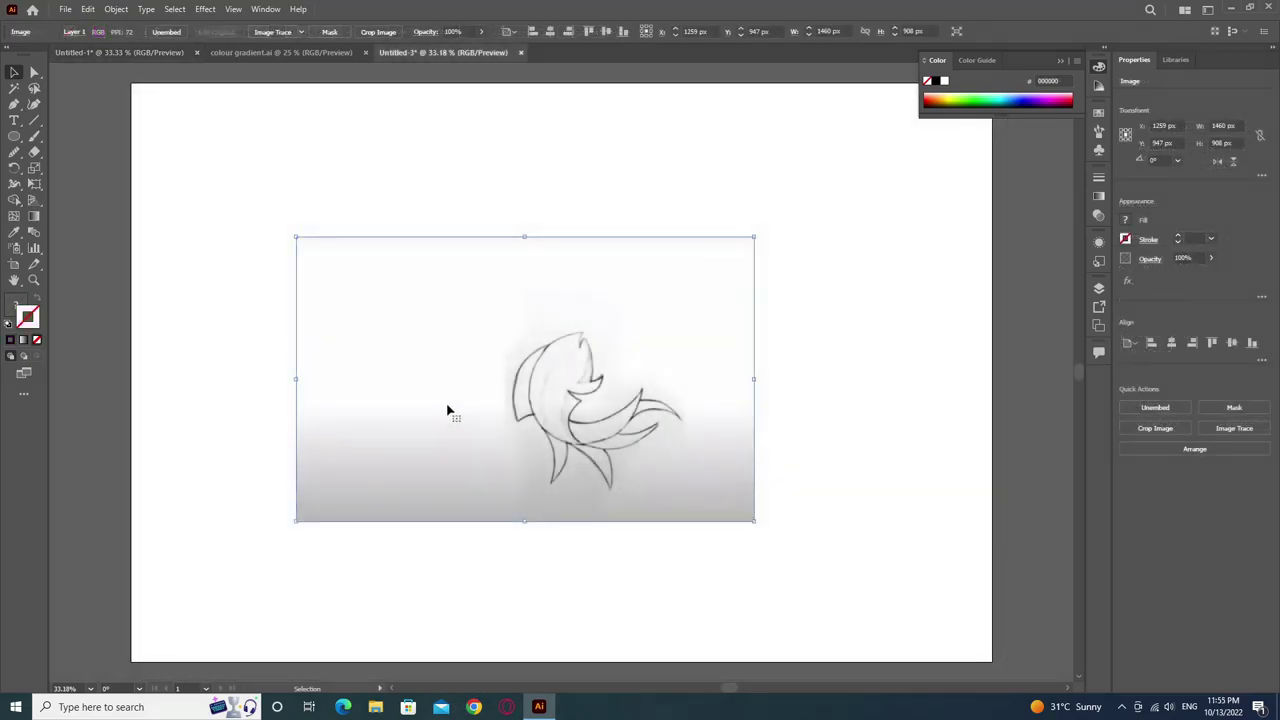
{"action": "left_click_drag", "start_coordinate": [448, 410], "coordinate": [168, 56]}
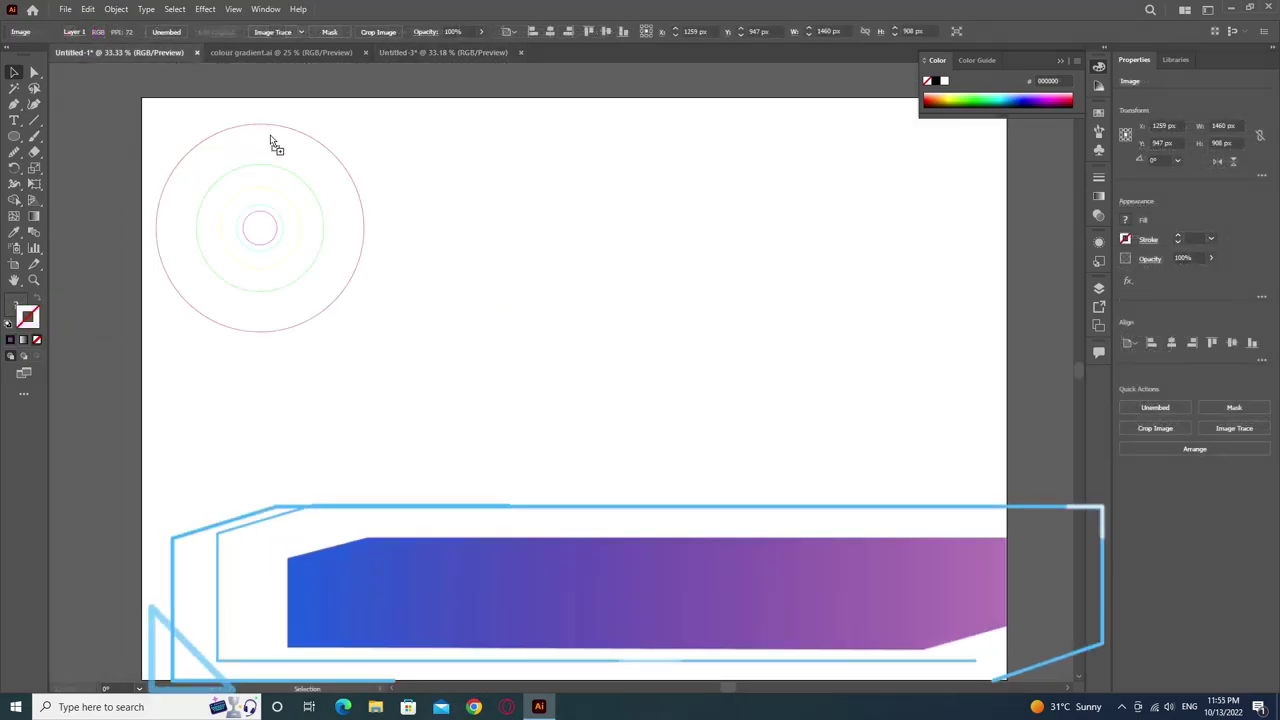
{"action": "mouse_move", "coordinate": [170, 58]}
{"action": "left_mouse_down"}
{"action": "mouse_move", "coordinate": [631, 414]}
{"action": "mouse_move", "coordinate": [490, 461]}
{"action": "left_mouse_up"}
{"action": "mouse_move", "coordinate": [403, 158]}
{"action": "left_mouse_down"}
{"action": "mouse_move", "coordinate": [224, 280]}
{"action": "mouse_move", "coordinate": [229, 263]}
{"action": "left_mouse_up"}
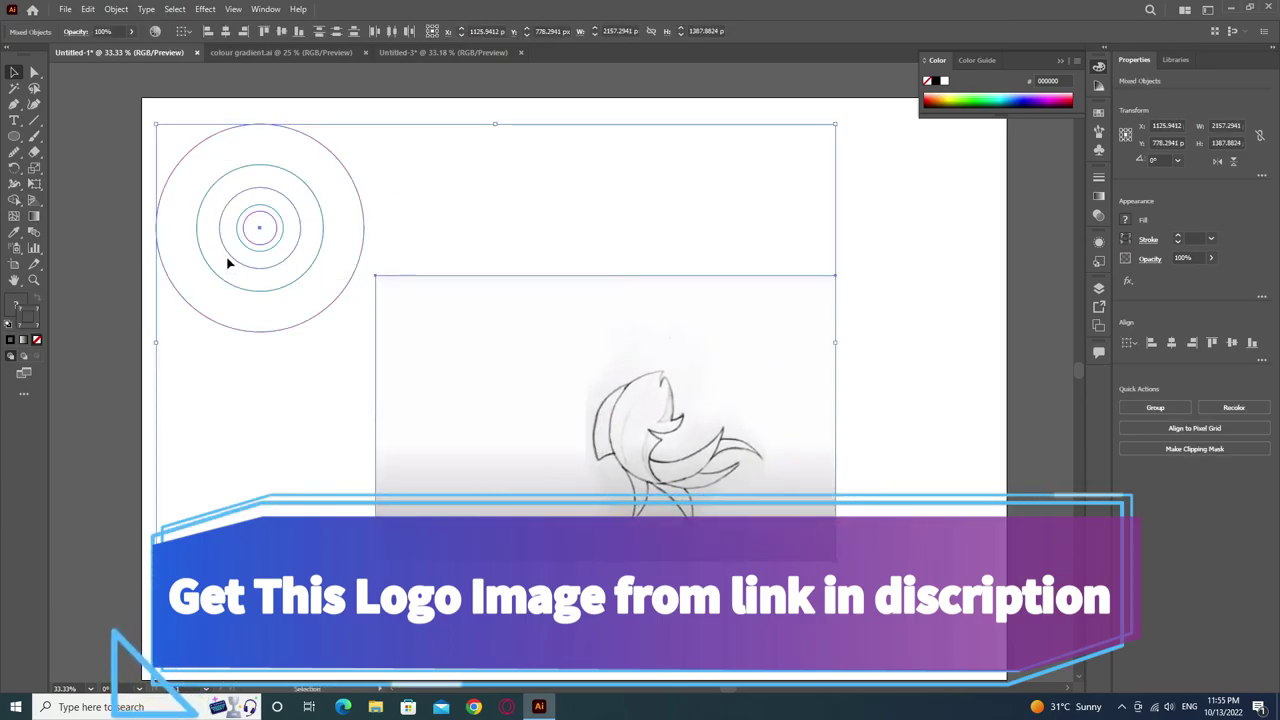
Select the concentric circles and move them to the lower left.
{"action": "left_click", "coordinate": [155, 105]}
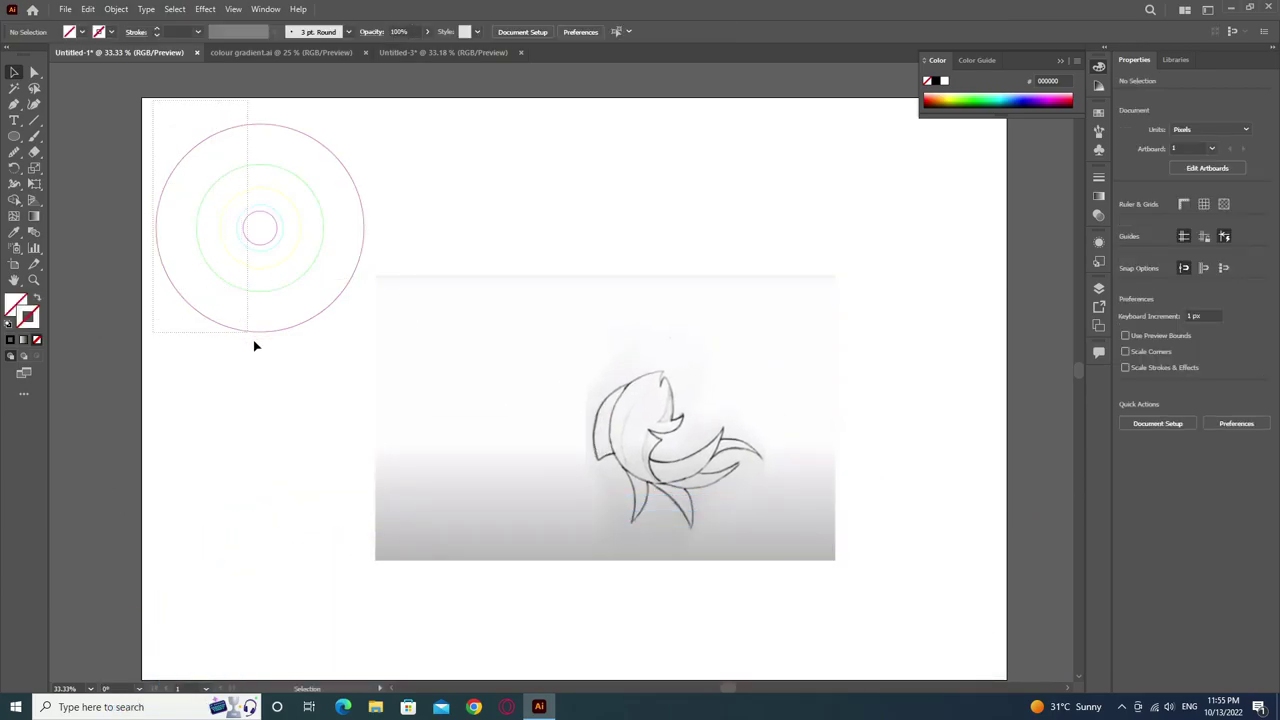
{"action": "left_click_drag", "start_coordinate": [252, 342], "coordinate": [286, 366]}
{"action": "mouse_move", "coordinate": [285, 255]}
{"action": "left_mouse_down"}
{"action": "mouse_move", "coordinate": [226, 410]}
{"action": "mouse_move", "coordinate": [217, 394]}
{"action": "left_mouse_up"}
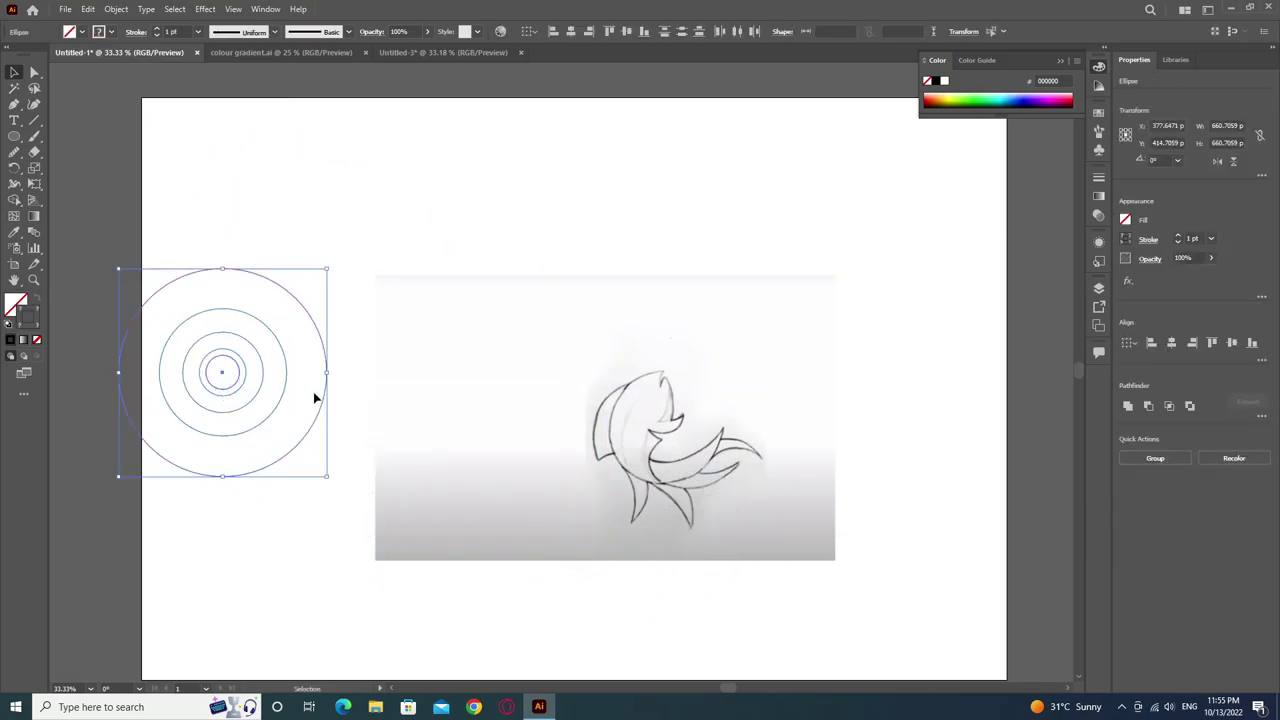
Send the fish sketch image behind the circles with Arrange > Send to Back.
{"action": "left_click", "coordinate": [408, 428]}
{"action": "right_click", "coordinate": [409, 426]}
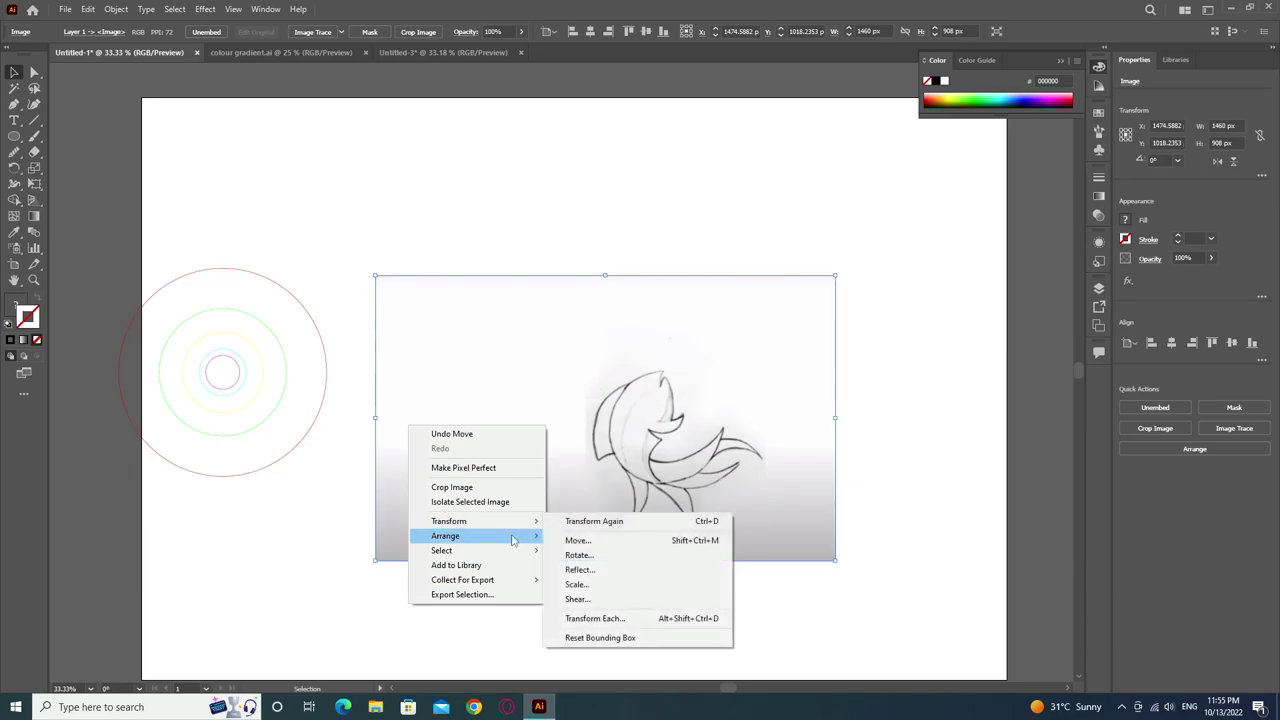
{"action": "mouse_move", "coordinate": [445, 536]}
{"action": "left_click", "coordinate": [582, 581]}
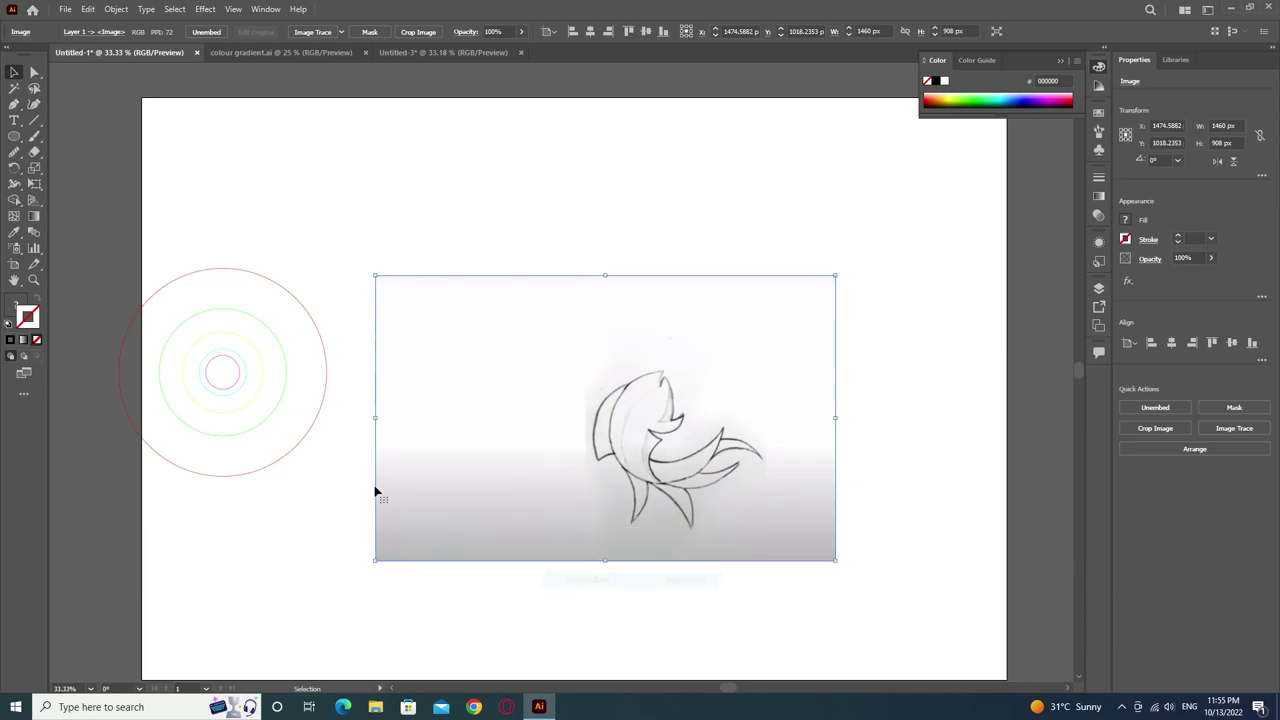
Move the concentric circles onto the fish sketch, zoom in and shrink them.
{"action": "left_click_drag", "start_coordinate": [346, 240], "coordinate": [146, 510]}
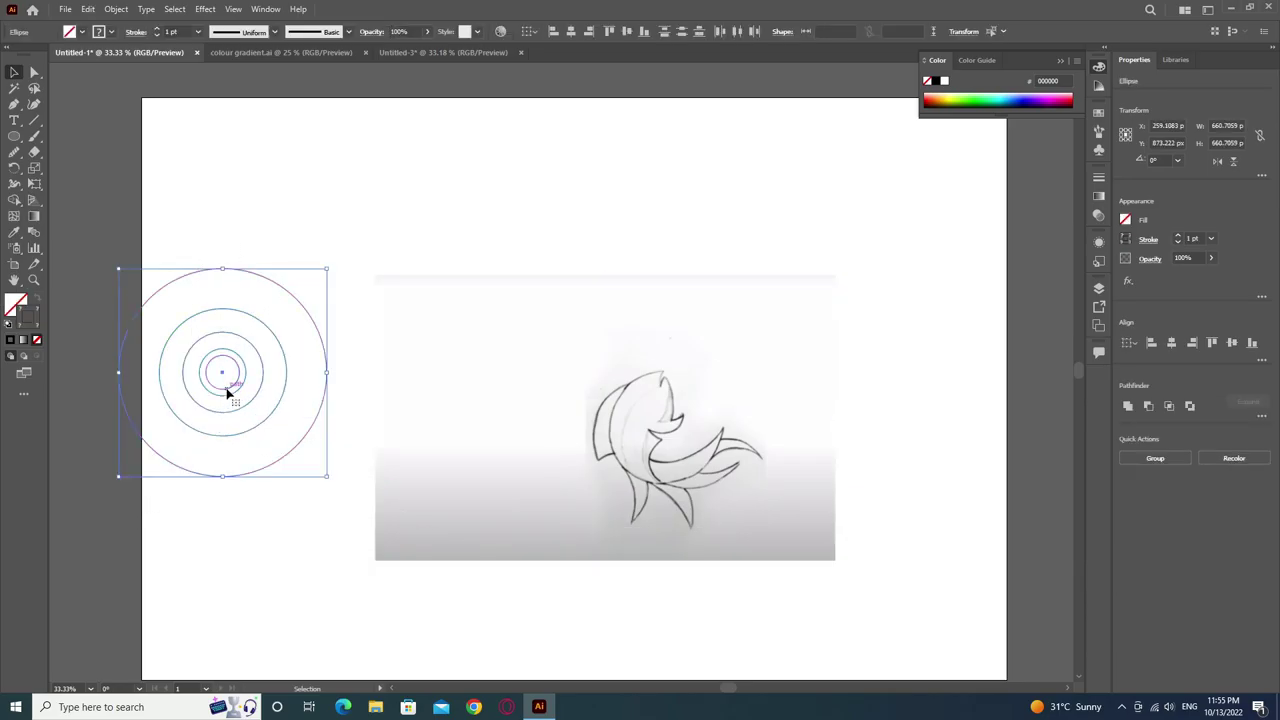
{"action": "left_click_drag", "start_coordinate": [228, 394], "coordinate": [686, 433]}
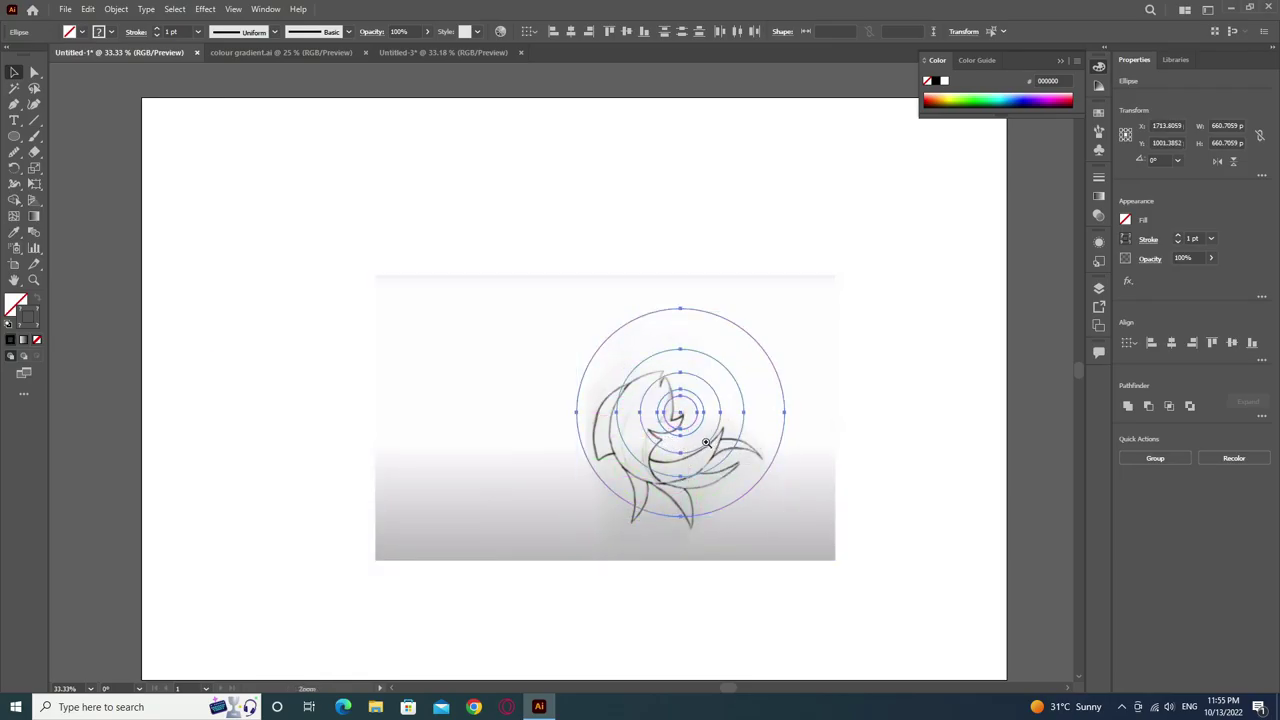
{"action": "left_click", "coordinate": [705, 441]}
{"action": "left_click", "coordinate": [703, 434]}
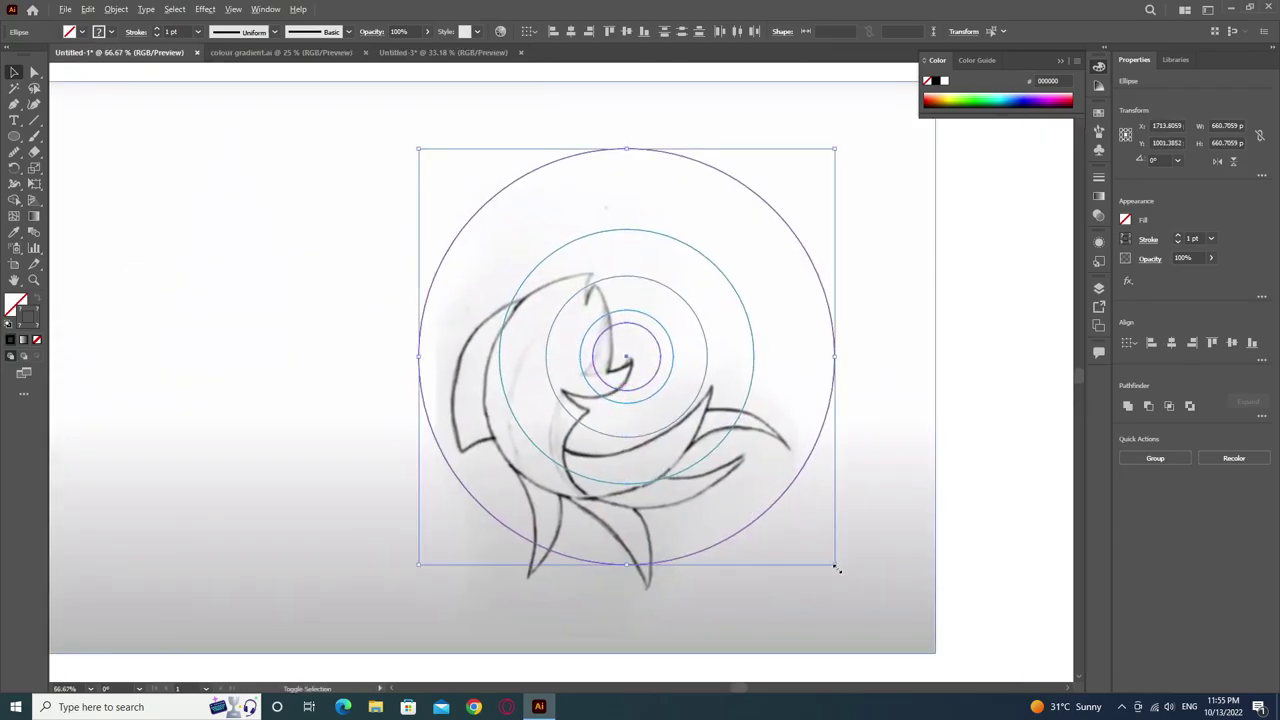
{"action": "left_click_drag", "start_coordinate": [838, 569], "coordinate": [800, 530]}
Shrink all circles further and shift the sketch so the fish sits under them.
{"action": "left_click_drag", "start_coordinate": [611, 363], "coordinate": [596, 322]}
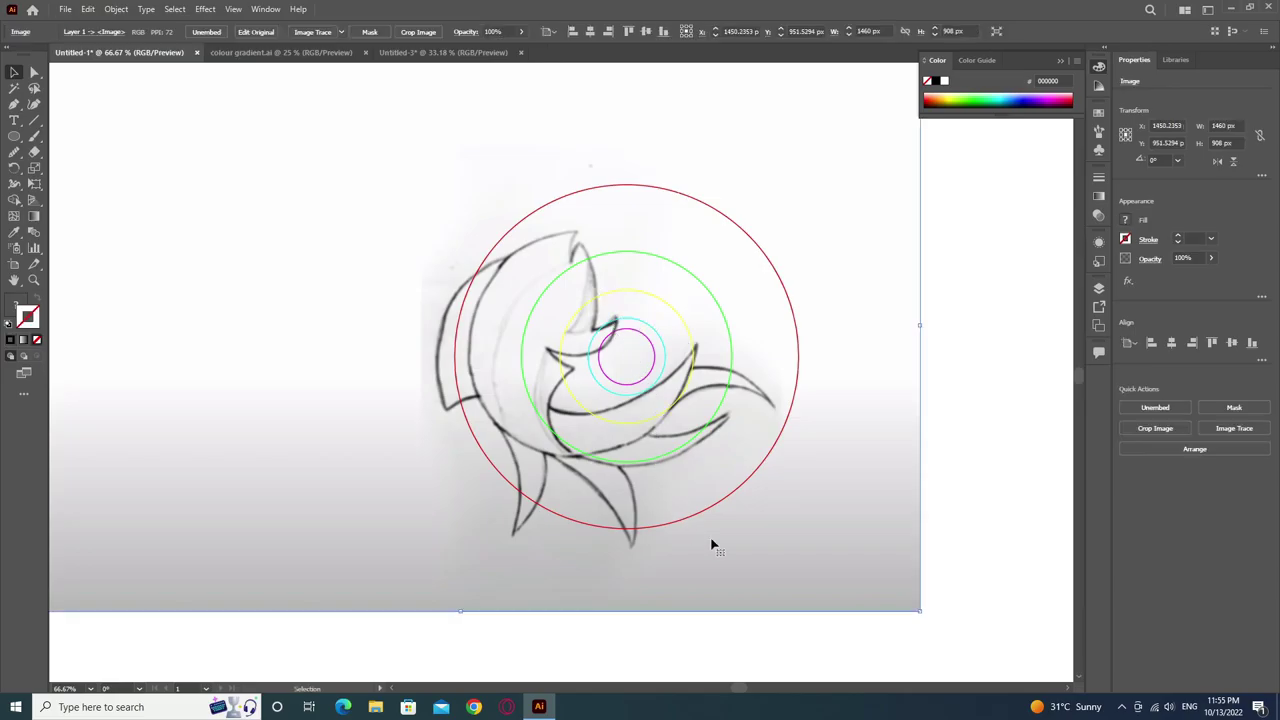
{"action": "left_click_drag", "start_coordinate": [712, 545], "coordinate": [794, 609]}
{"action": "left_click", "coordinate": [786, 420]}
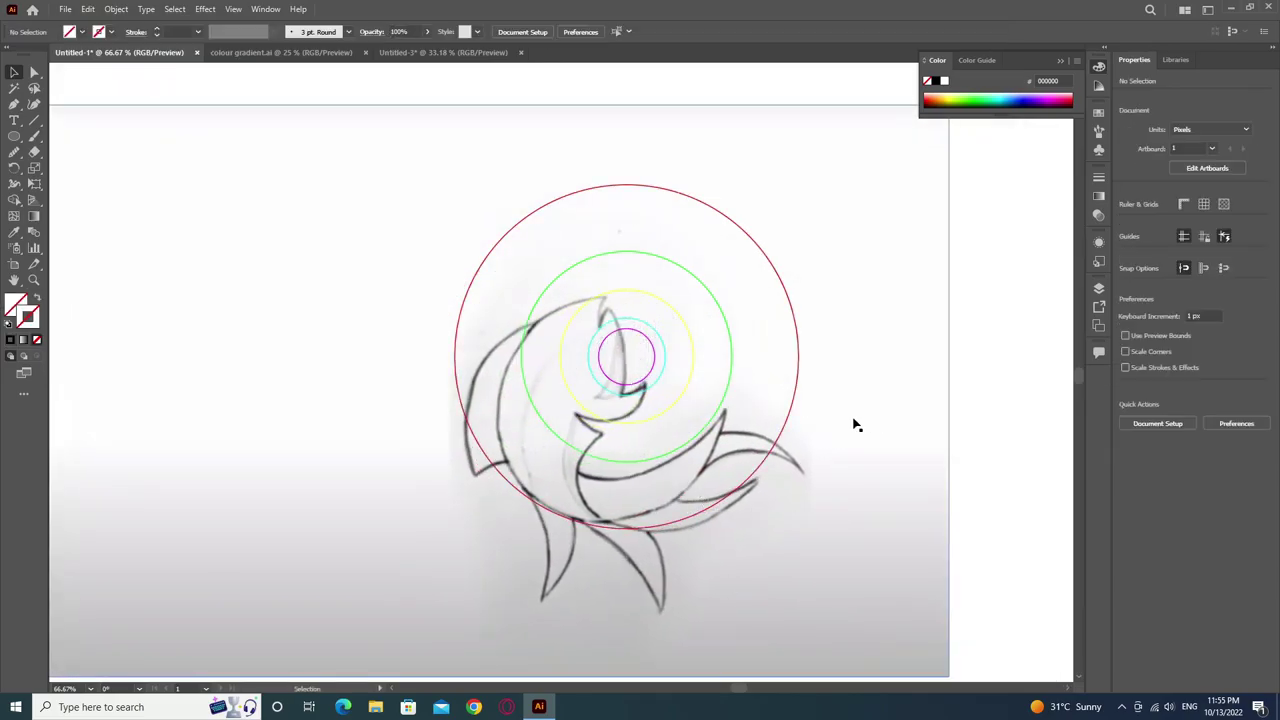
{"action": "left_click", "coordinate": [718, 408], "text": "shift"}
{"action": "left_click", "coordinate": [658, 378], "text": "shift"}
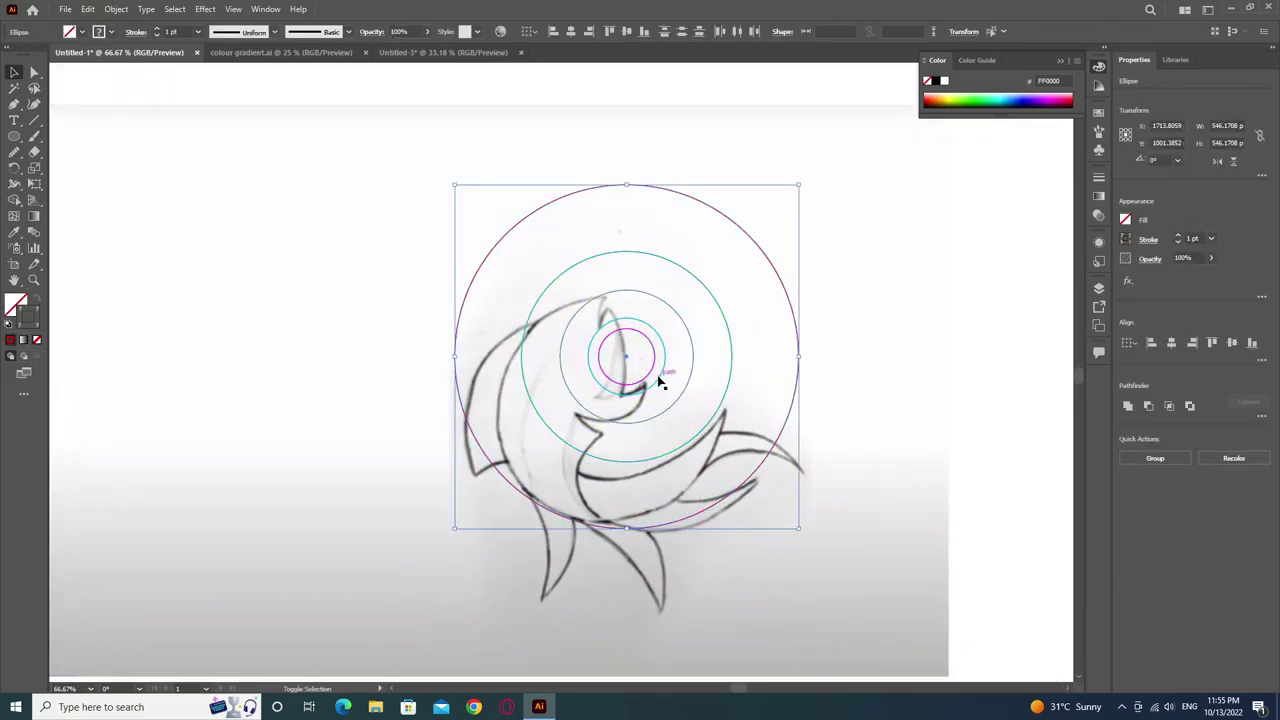
{"action": "left_click_drag", "start_coordinate": [798, 528], "coordinate": [783, 513]}
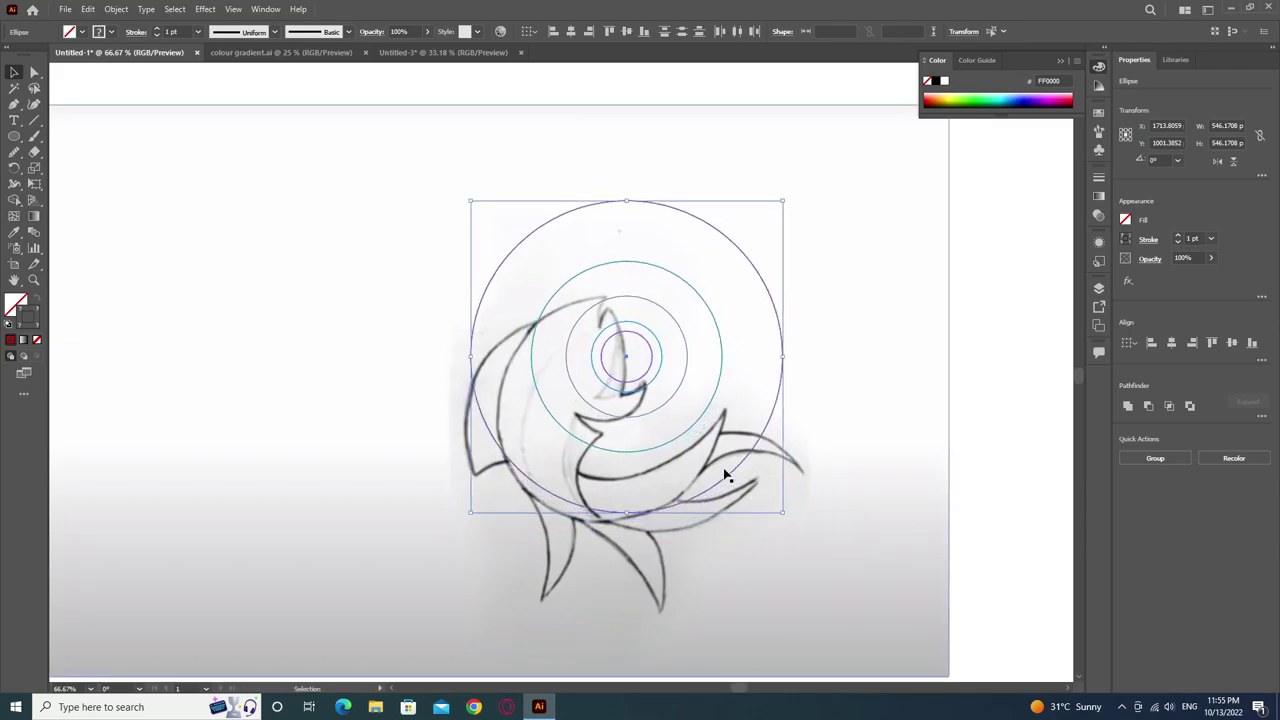
{"action": "left_click_drag", "start_coordinate": [623, 360], "coordinate": [660, 392]}
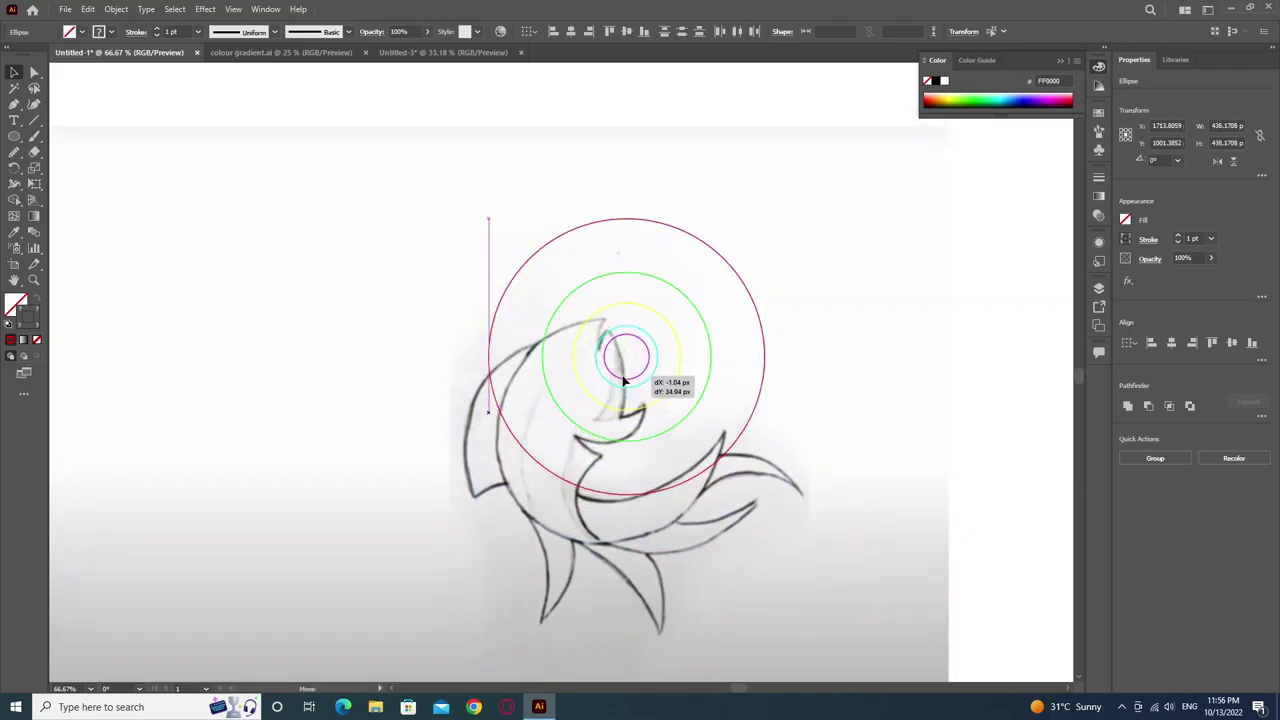
{"action": "left_click_drag", "start_coordinate": [938, 457], "coordinate": [802, 480]}
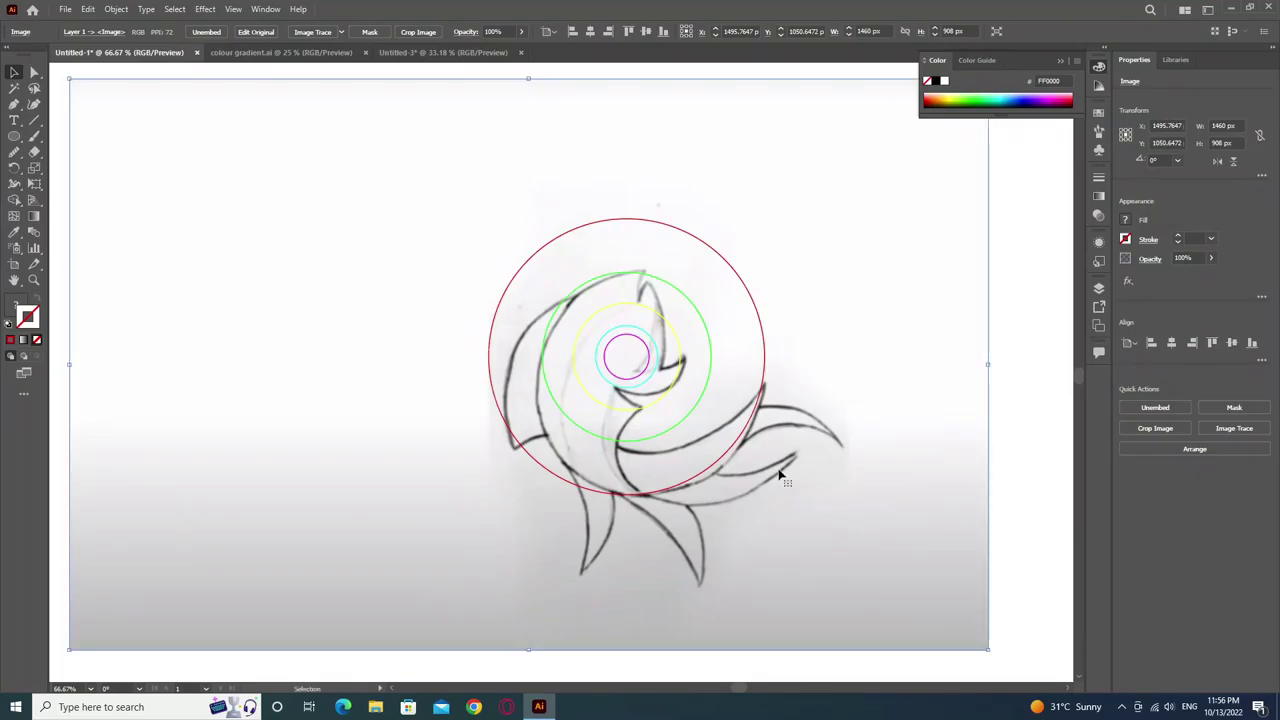
{"action": "left_click", "coordinate": [118, 9]}
{"action": "mouse_move", "coordinate": [132, 102]}
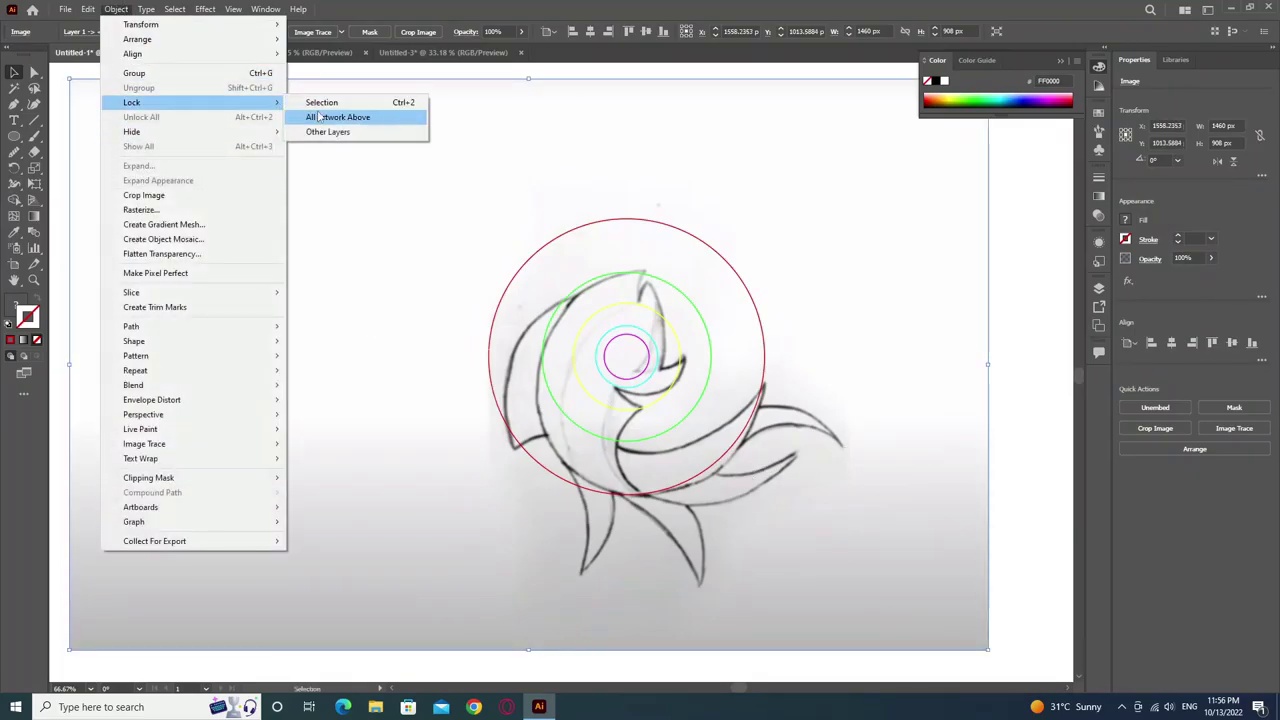
Lock the fish sketch, then shrink the circles to about 391 px over the fish body.
{"action": "left_click", "coordinate": [330, 101]}
{"action": "left_click_drag", "start_coordinate": [833, 215], "coordinate": [493, 517]}
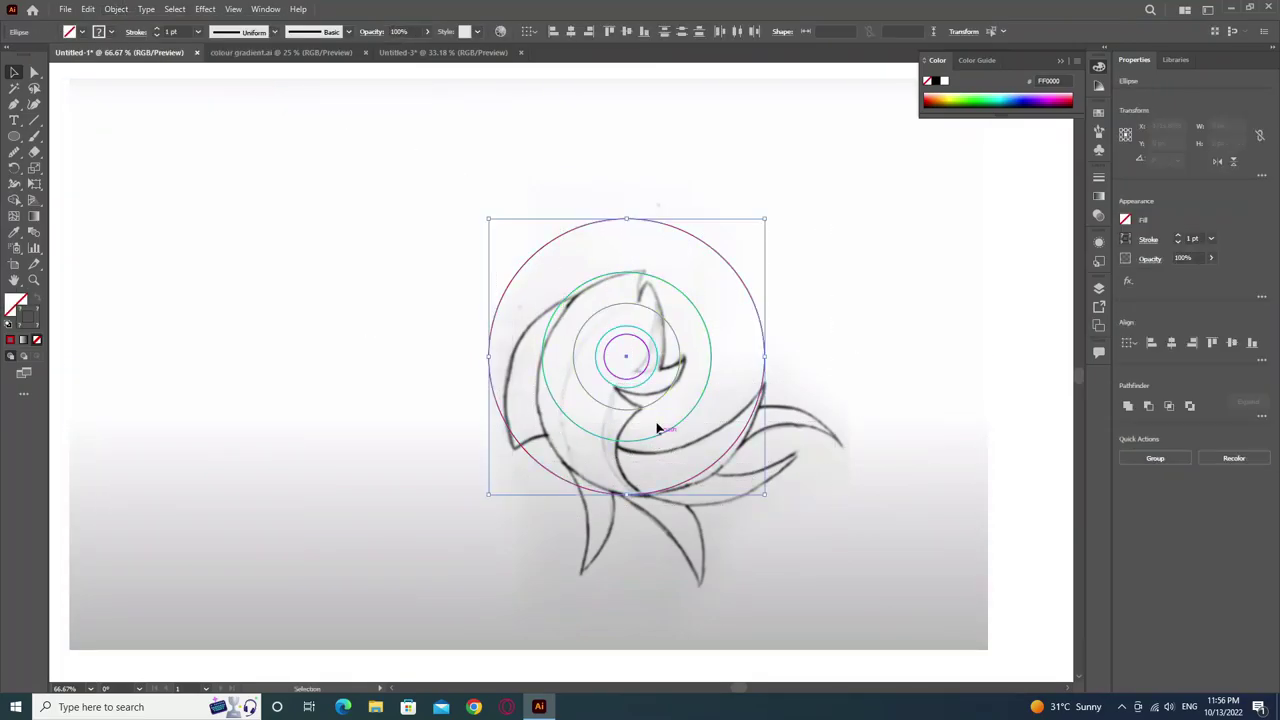
{"action": "left_click_drag", "start_coordinate": [765, 497], "coordinate": [751, 480]}
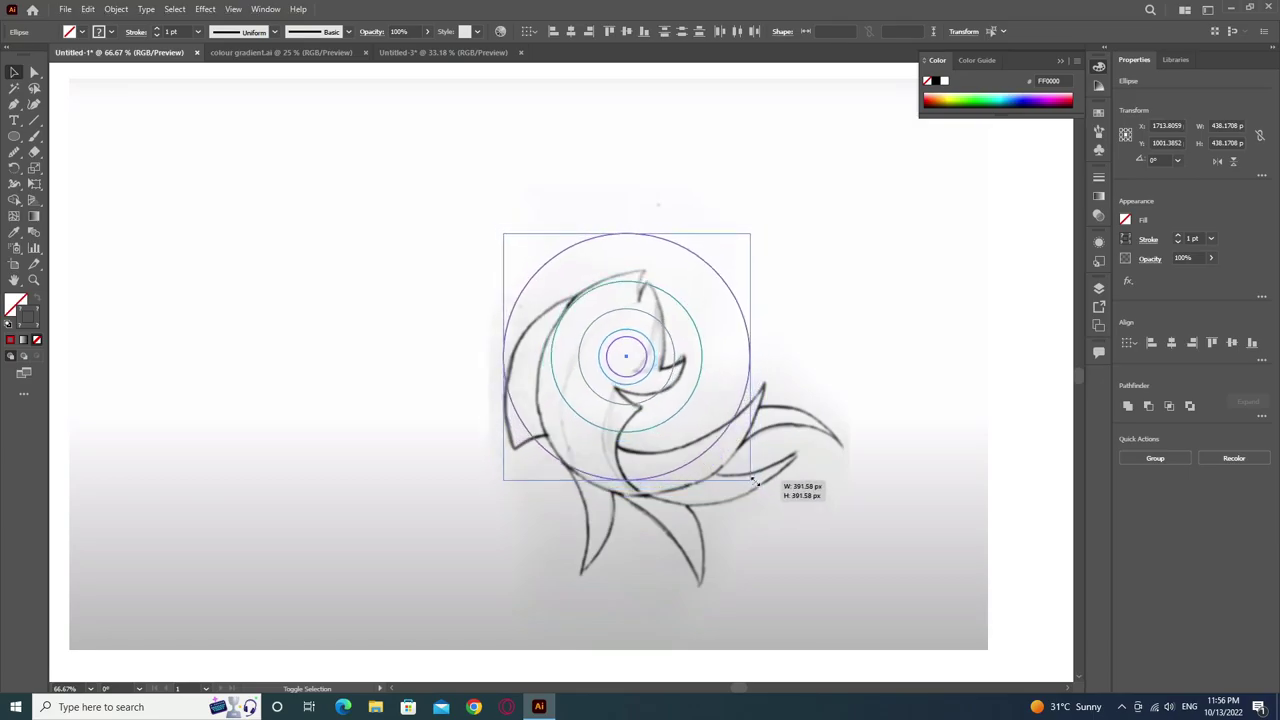
{"action": "left_click_drag", "start_coordinate": [628, 360], "coordinate": [661, 396]}
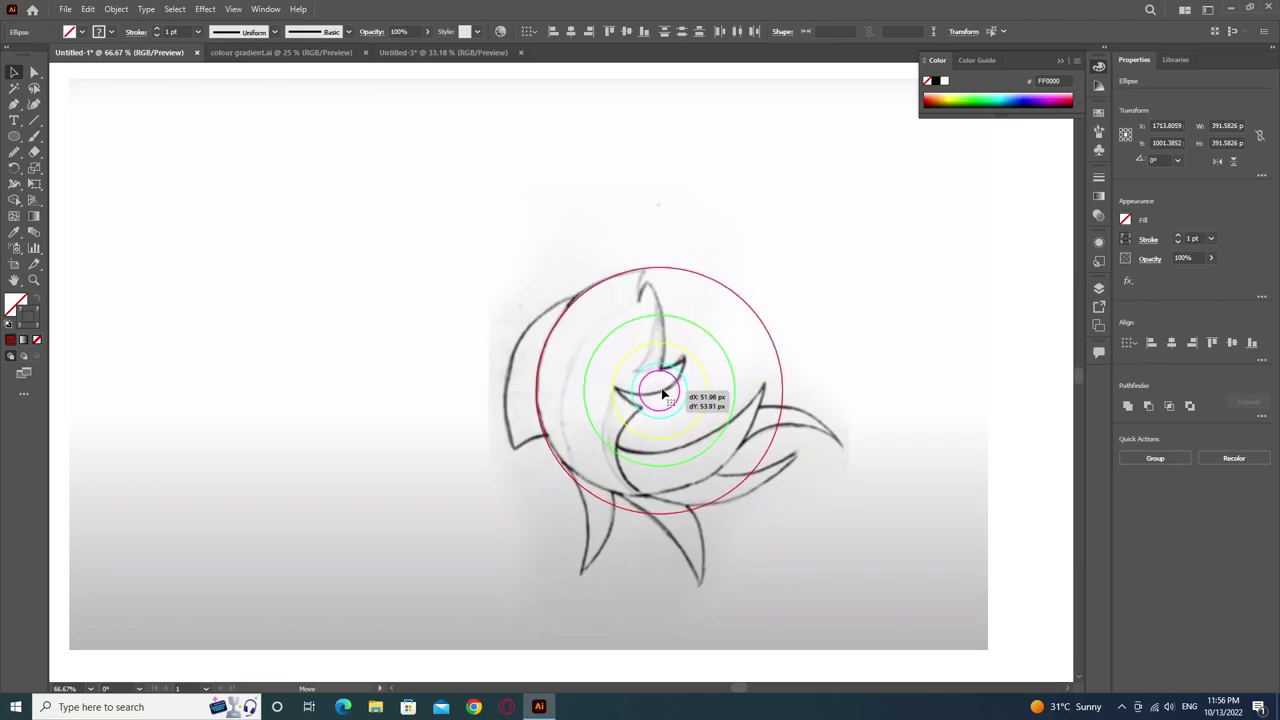
{"action": "left_click_drag", "start_coordinate": [661, 396], "coordinate": [661, 396]}
Nudge the circles into place and resize the outer ring to about 358 px.
{"action": "left_click_drag", "start_coordinate": [784, 514], "coordinate": [762, 492]}
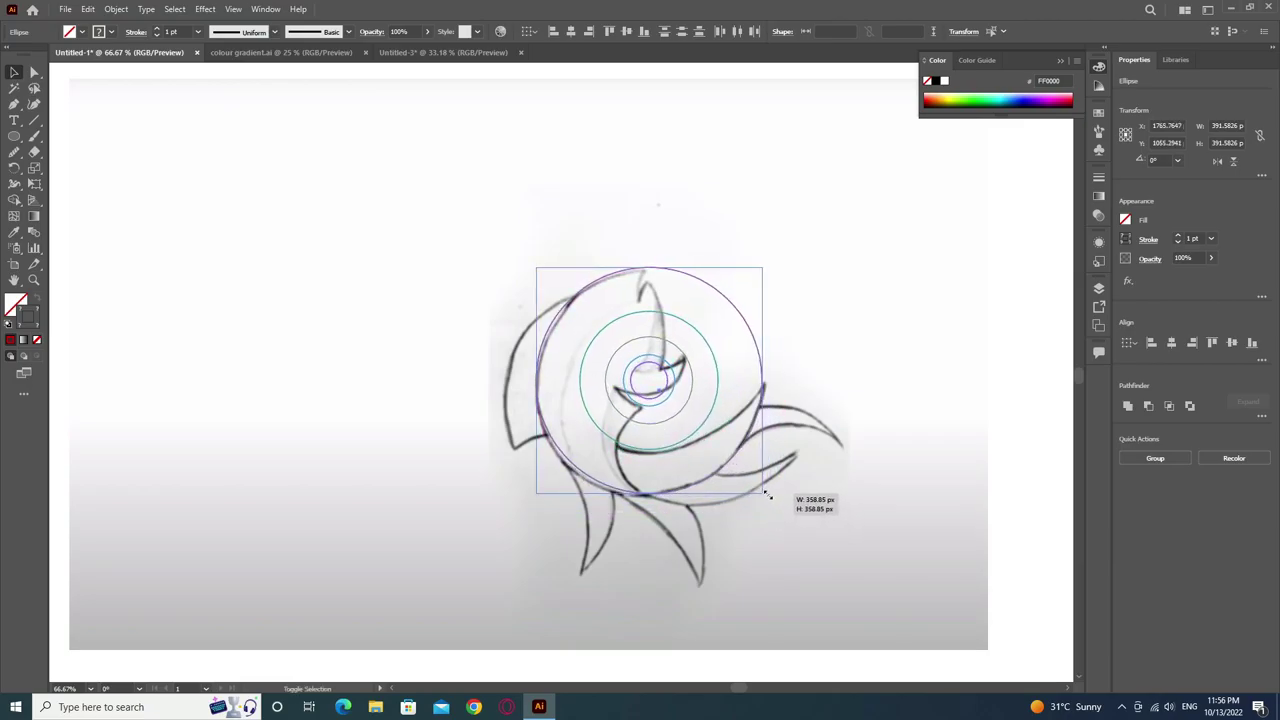
{"action": "key", "text": "Down"}
{"action": "key", "text": "Down"}
{"action": "key", "text": "Down"}
{"action": "key", "text": "Left"}
{"action": "key", "text": "Left"}
{"action": "key", "text": "Left"}
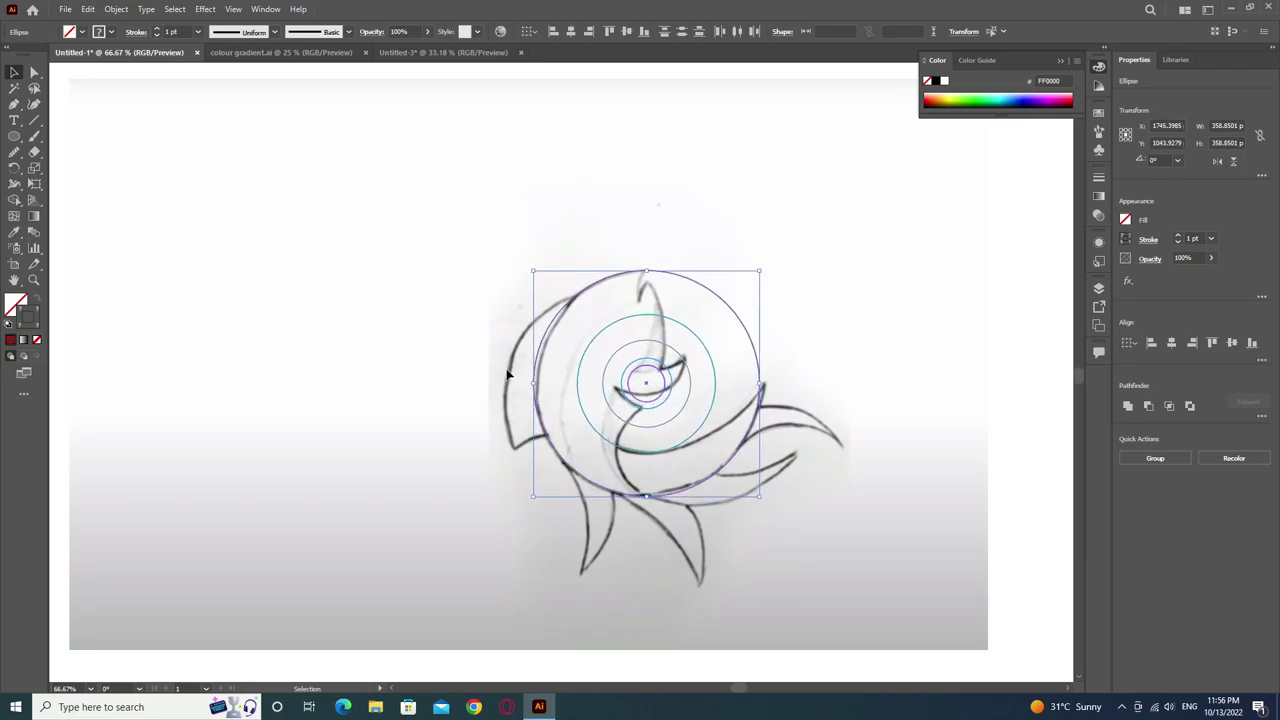
{"action": "key", "text": "Right"}
{"action": "key", "text": "Right"}
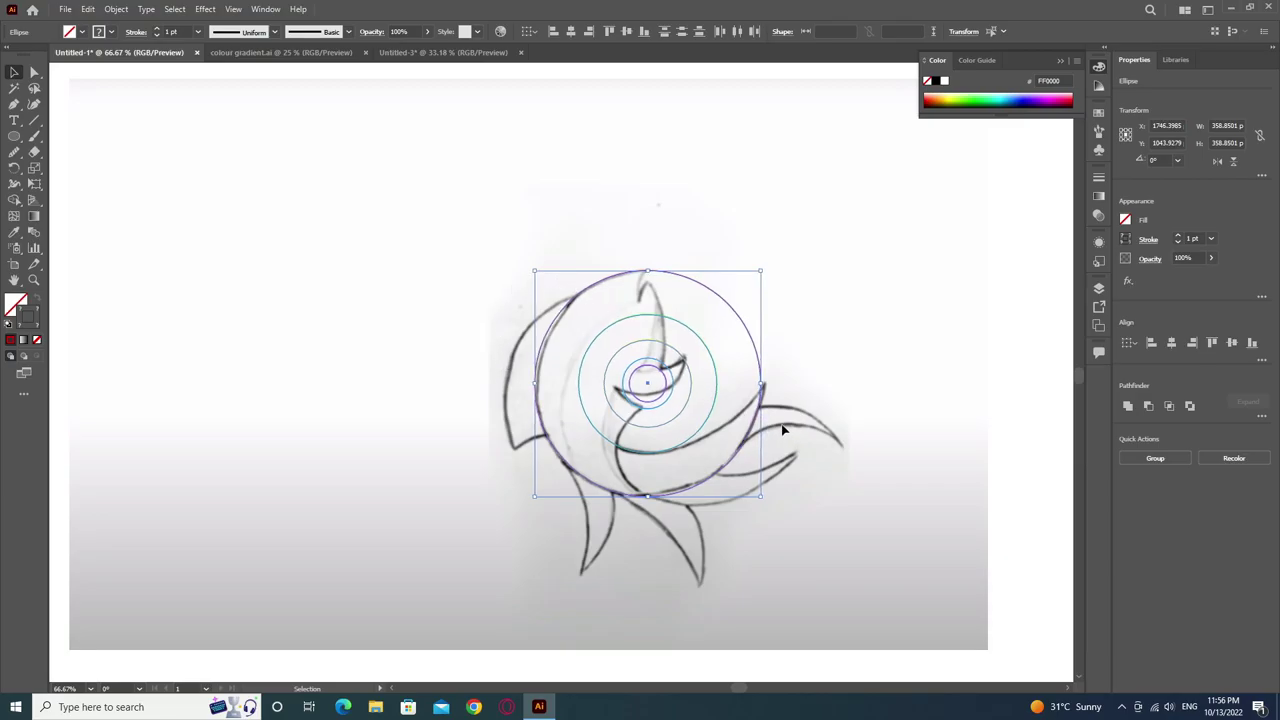
{"action": "key", "text": "Right"}
{"action": "key", "text": "Right"}
{"action": "key", "text": "Right"}
{"action": "key", "text": "Right"}
{"action": "key", "text": "Up"}
{"action": "key", "text": "Up"}
{"action": "key", "text": "Up"}
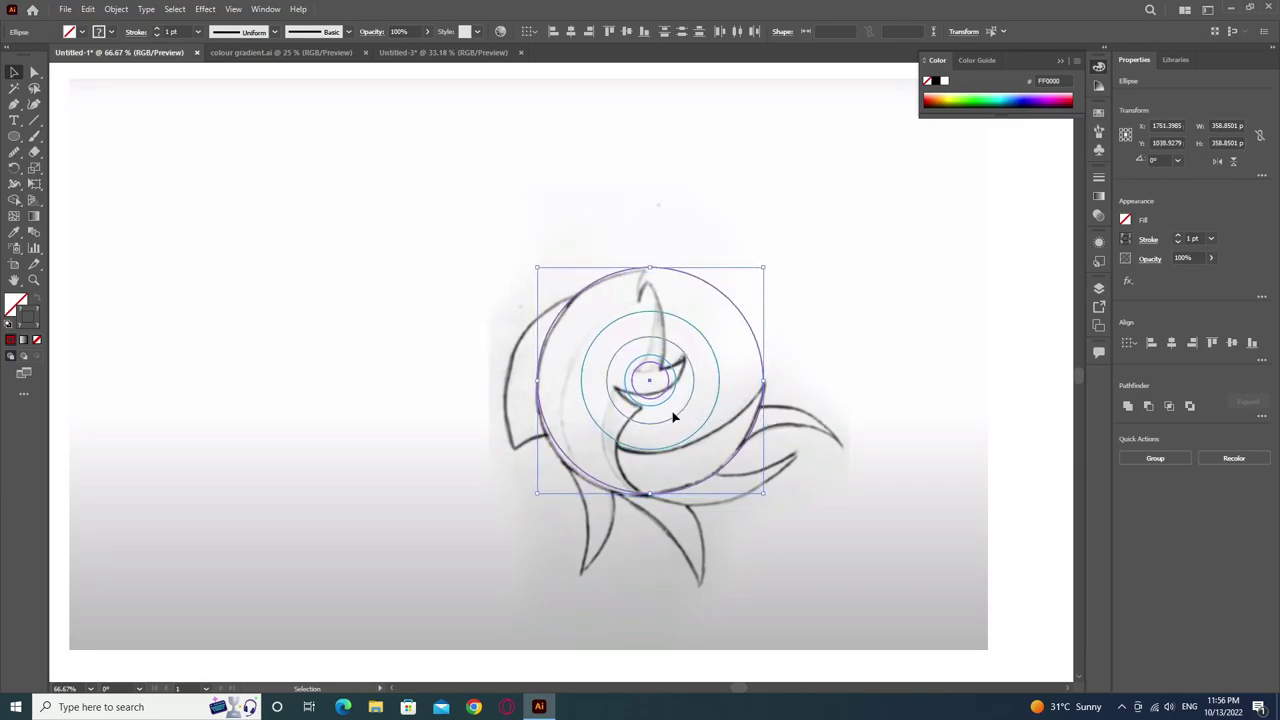
{"action": "key", "text": "Up"}
{"action": "key", "text": "Up"}
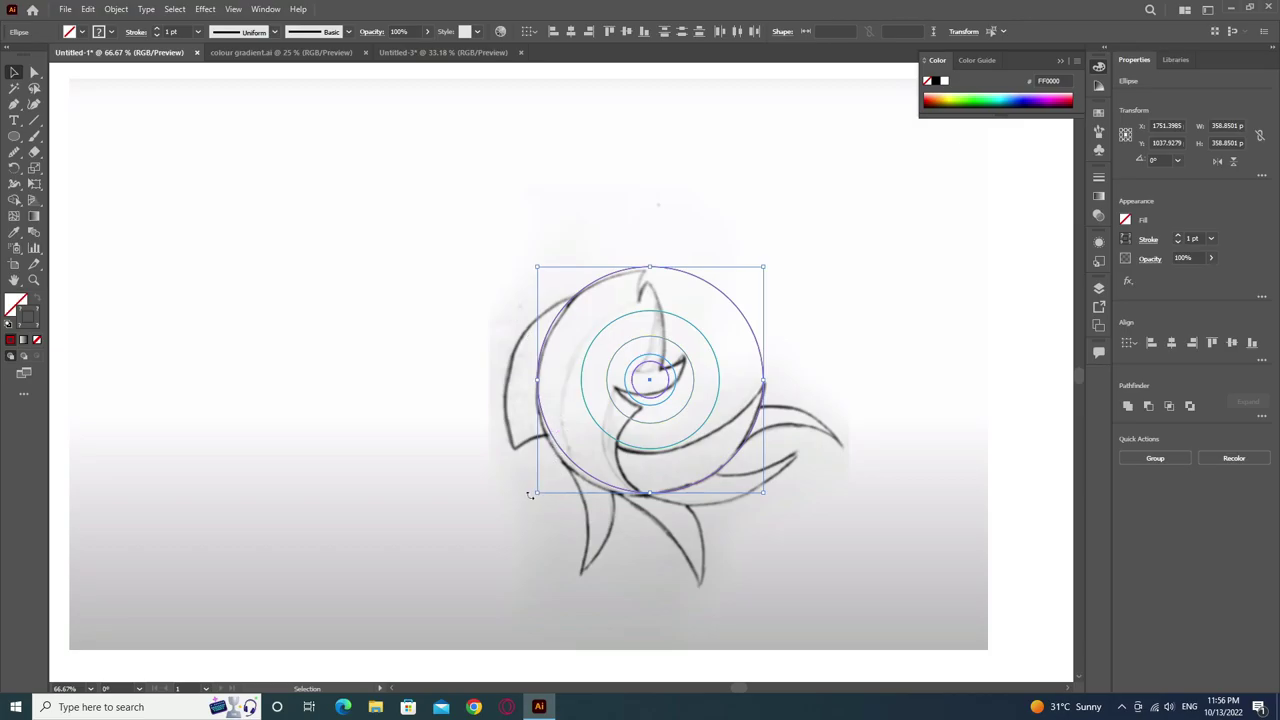
{"action": "left_click_drag", "start_coordinate": [536, 492], "coordinate": [534, 494]}
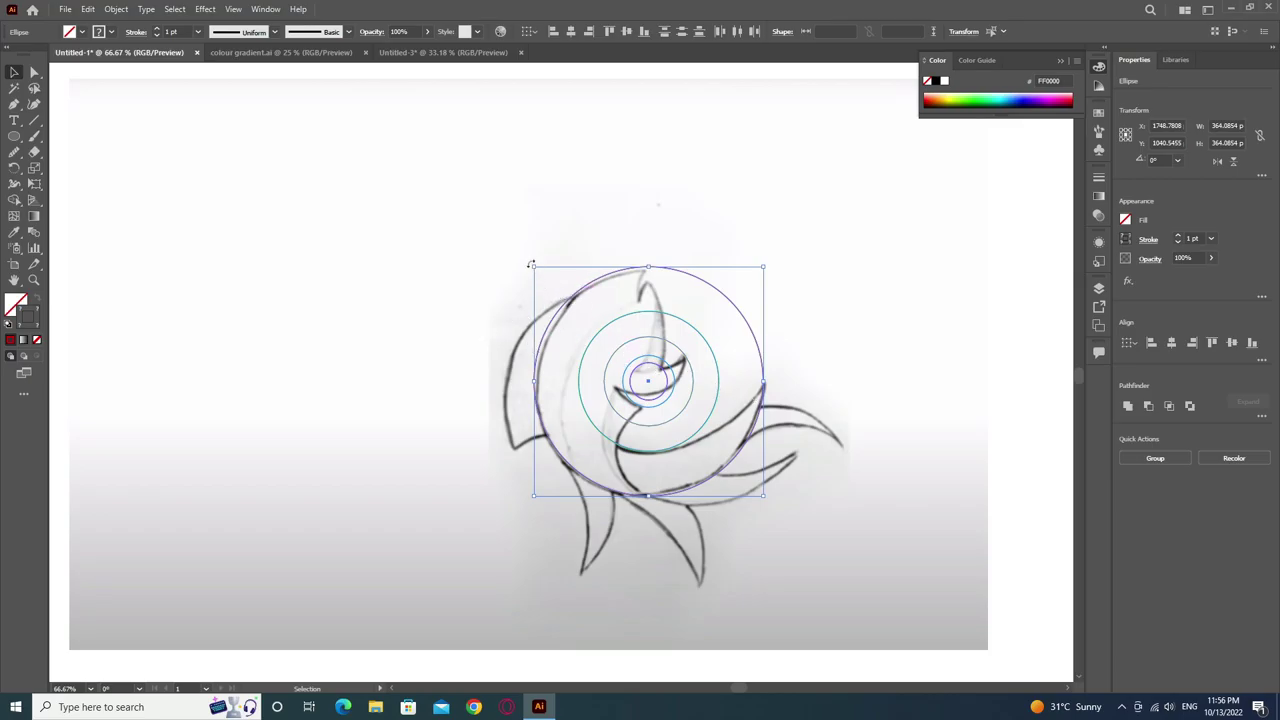
{"action": "left_click_drag", "start_coordinate": [533, 268], "coordinate": [537, 270]}
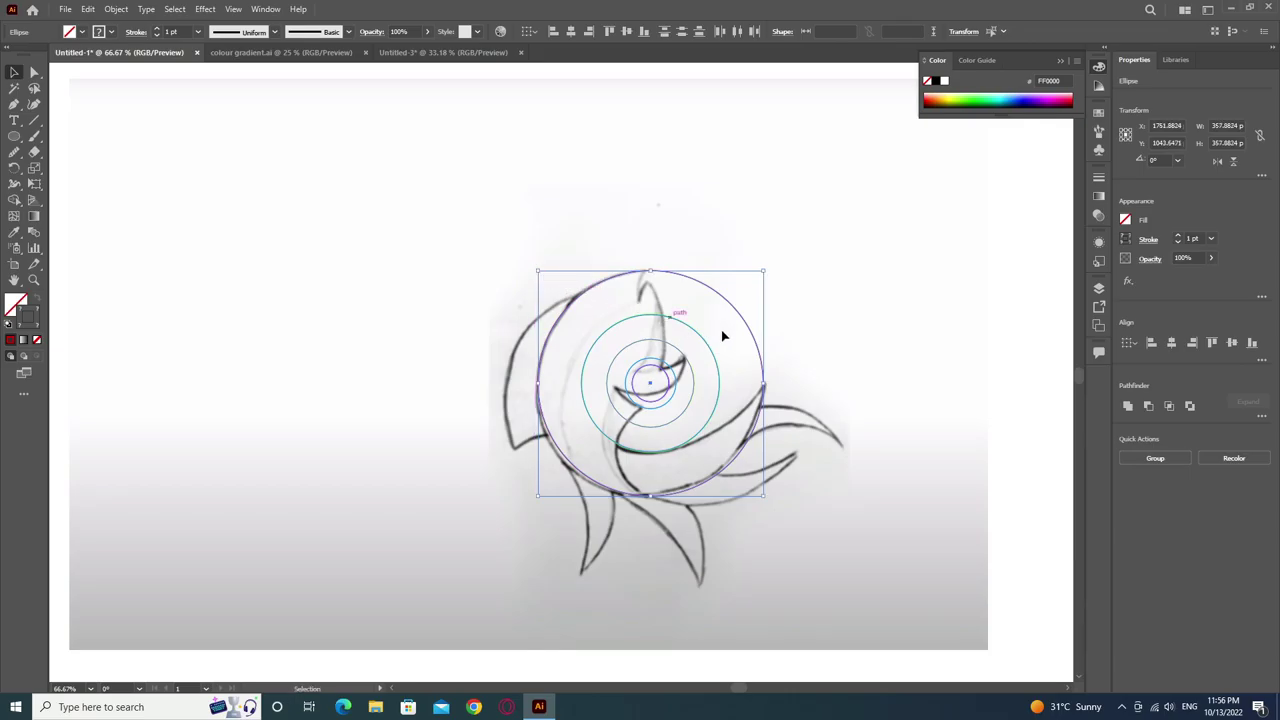
Move the concentric circles to the artboard's left side.
{"action": "left_click", "coordinate": [815, 383]}
{"action": "left_click_drag", "start_coordinate": [588, 431], "coordinate": [486, 523]}
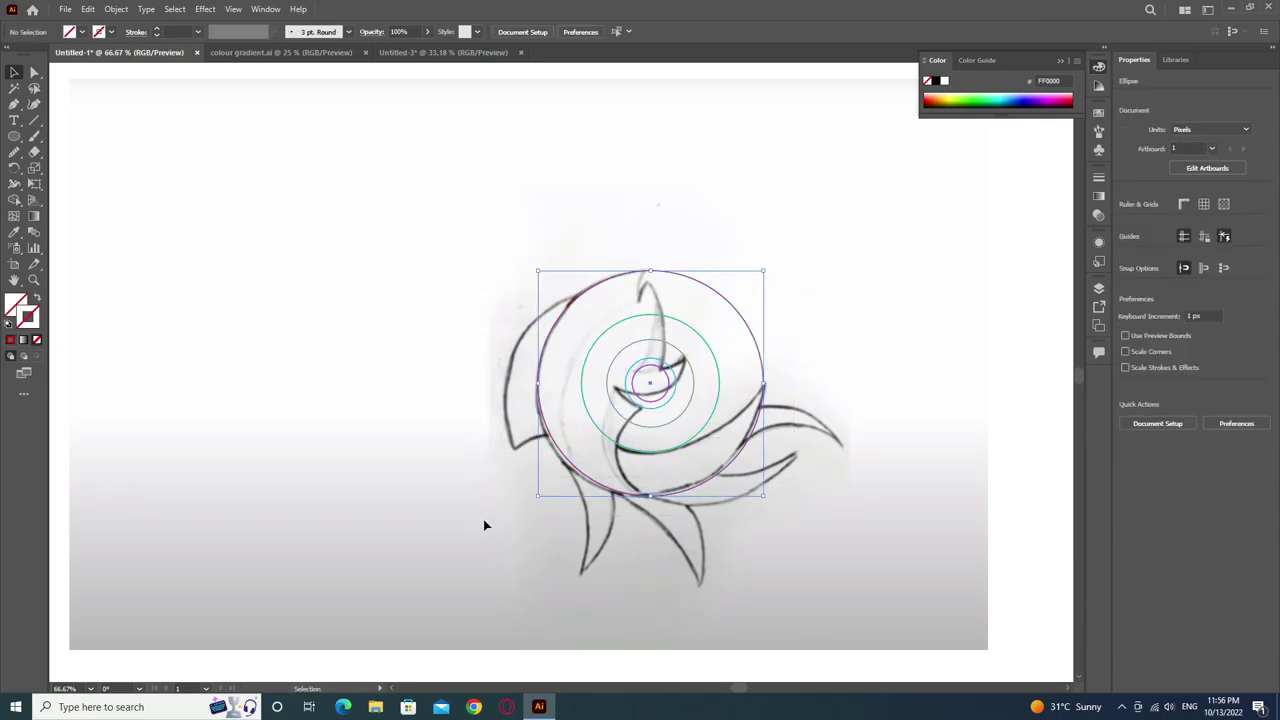
{"action": "left_click_drag", "start_coordinate": [650, 398], "coordinate": [245, 360]}
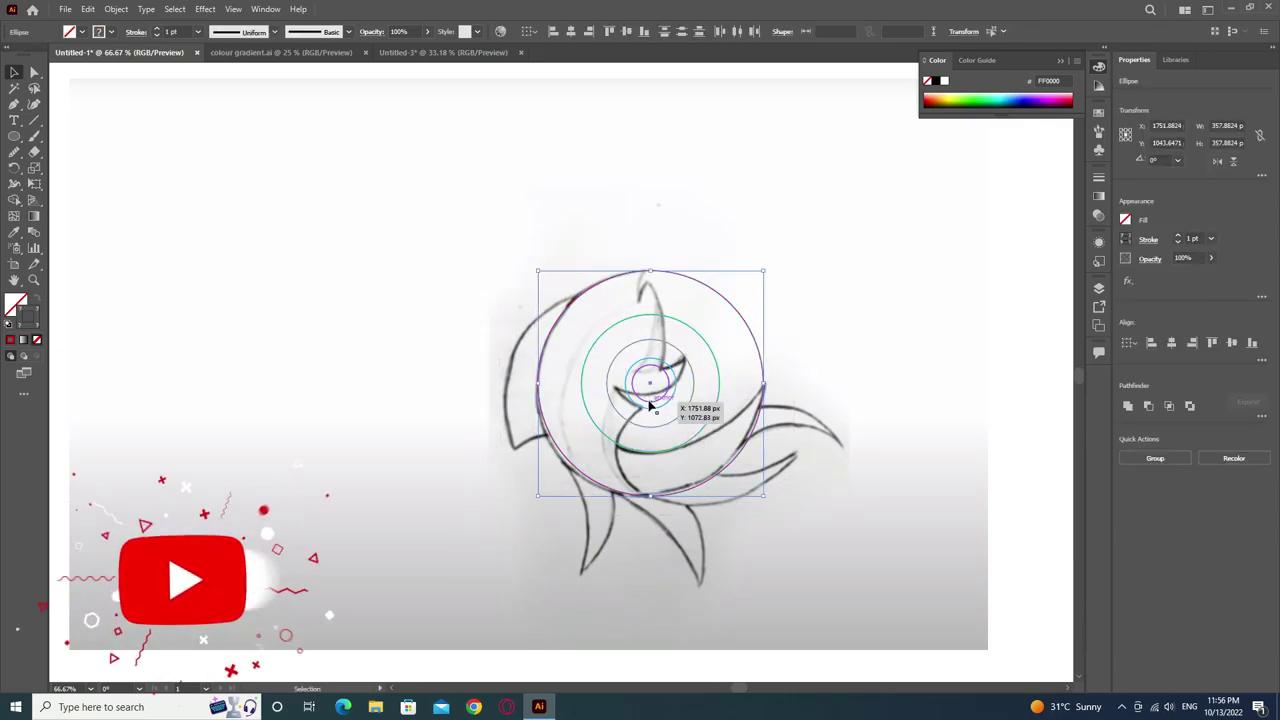
Unlock the fish sketch, set its opacity to 50%, and lock it again.
{"action": "left_click", "coordinate": [163, 143]}
{"action": "left_click", "coordinate": [116, 9]}
{"action": "left_click", "coordinate": [160, 117]}
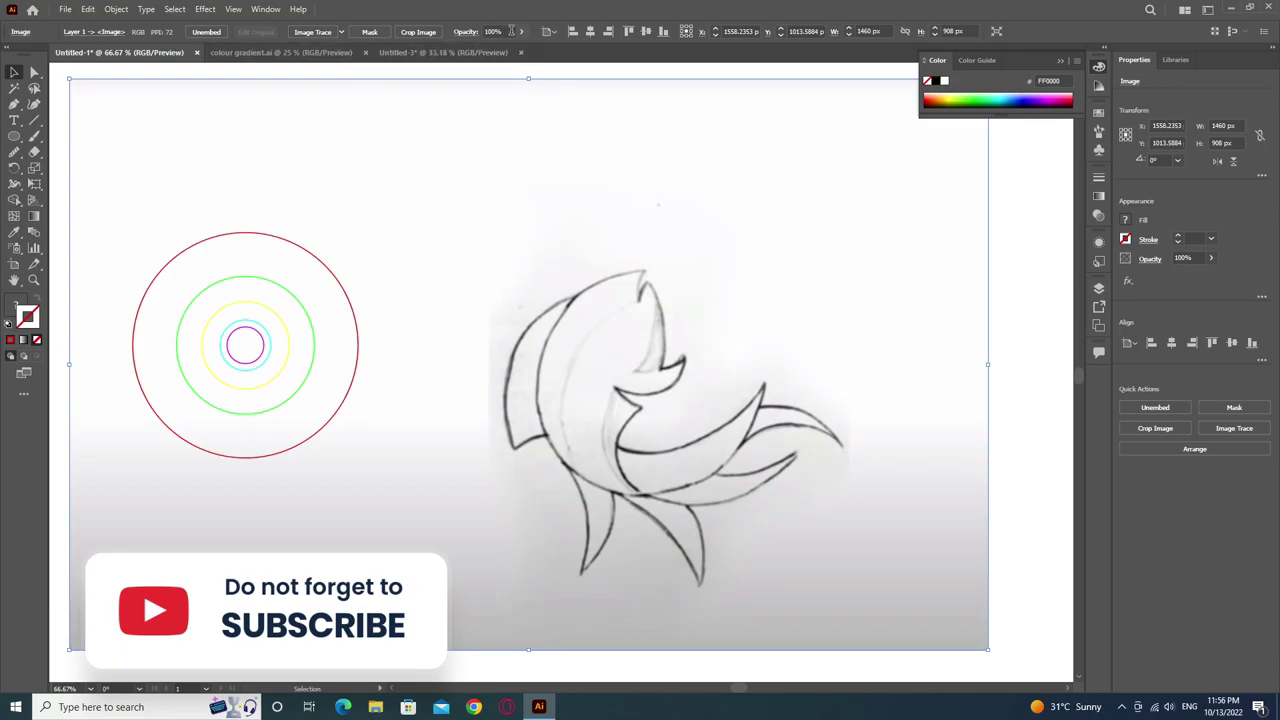
{"action": "type", "text": "0"}
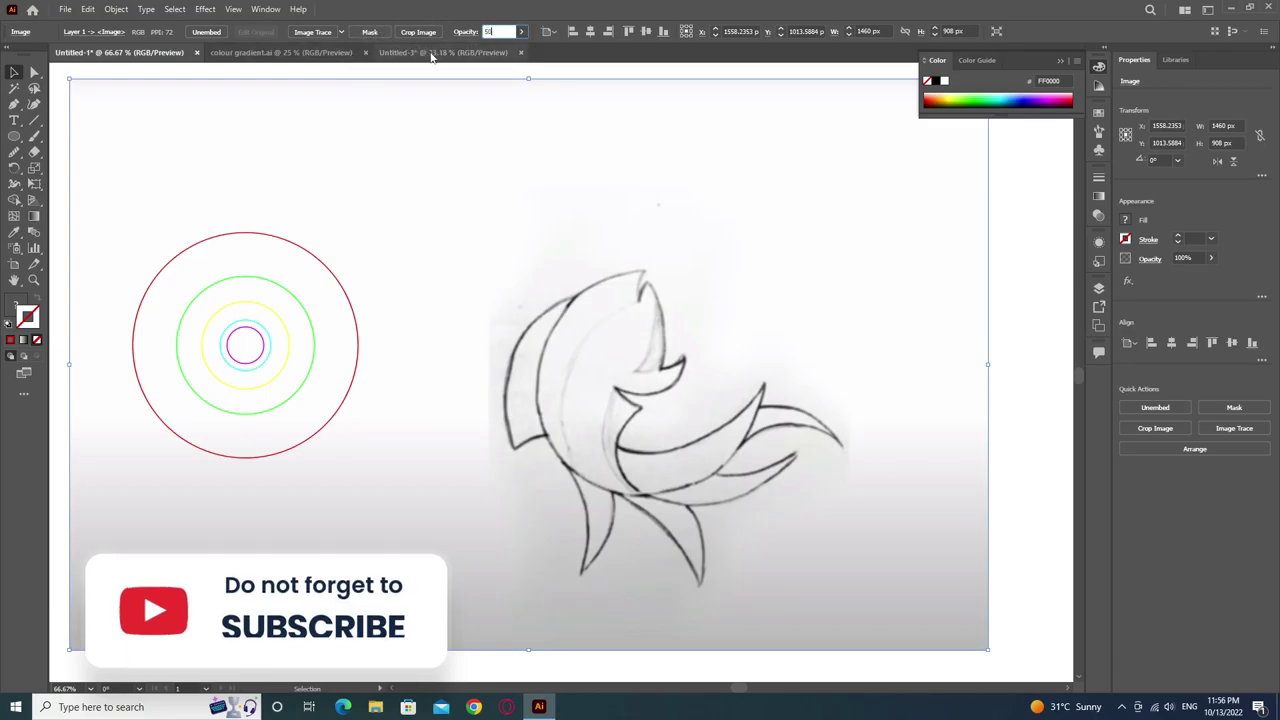
{"action": "key", "text": "Return"}
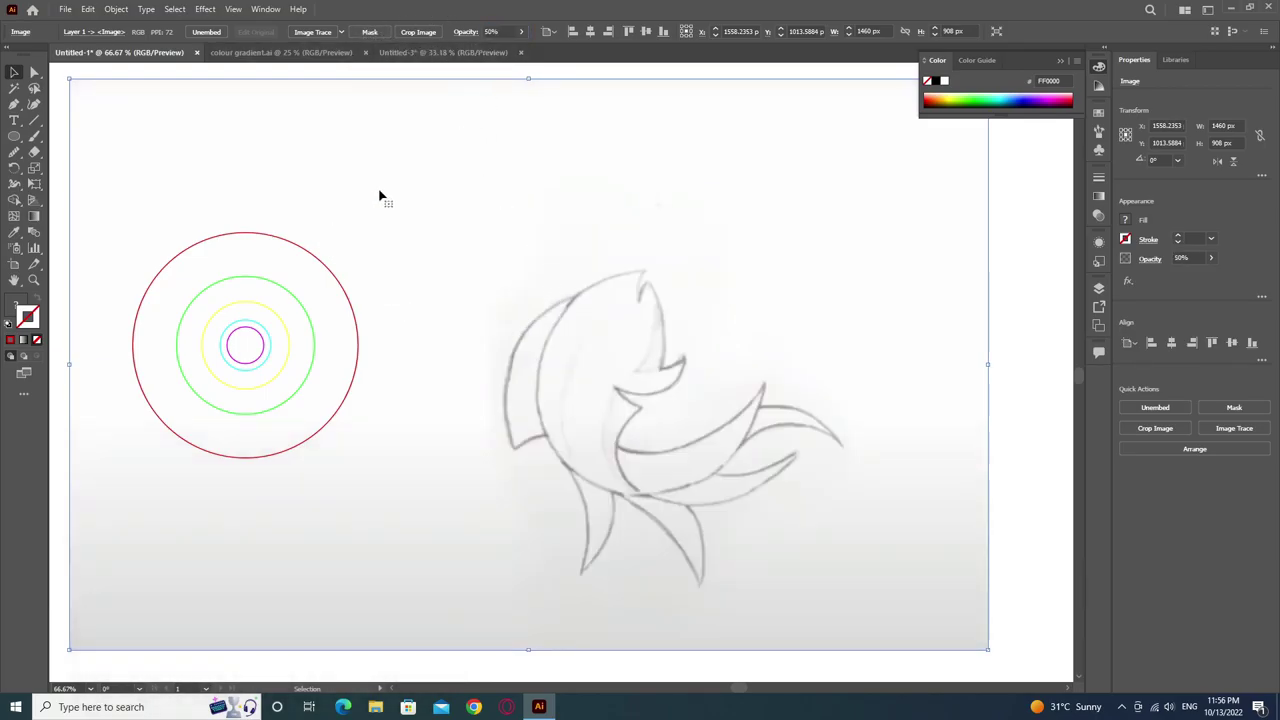
{"action": "left_click", "coordinate": [120, 9]}
{"action": "mouse_move", "coordinate": [132, 102]}
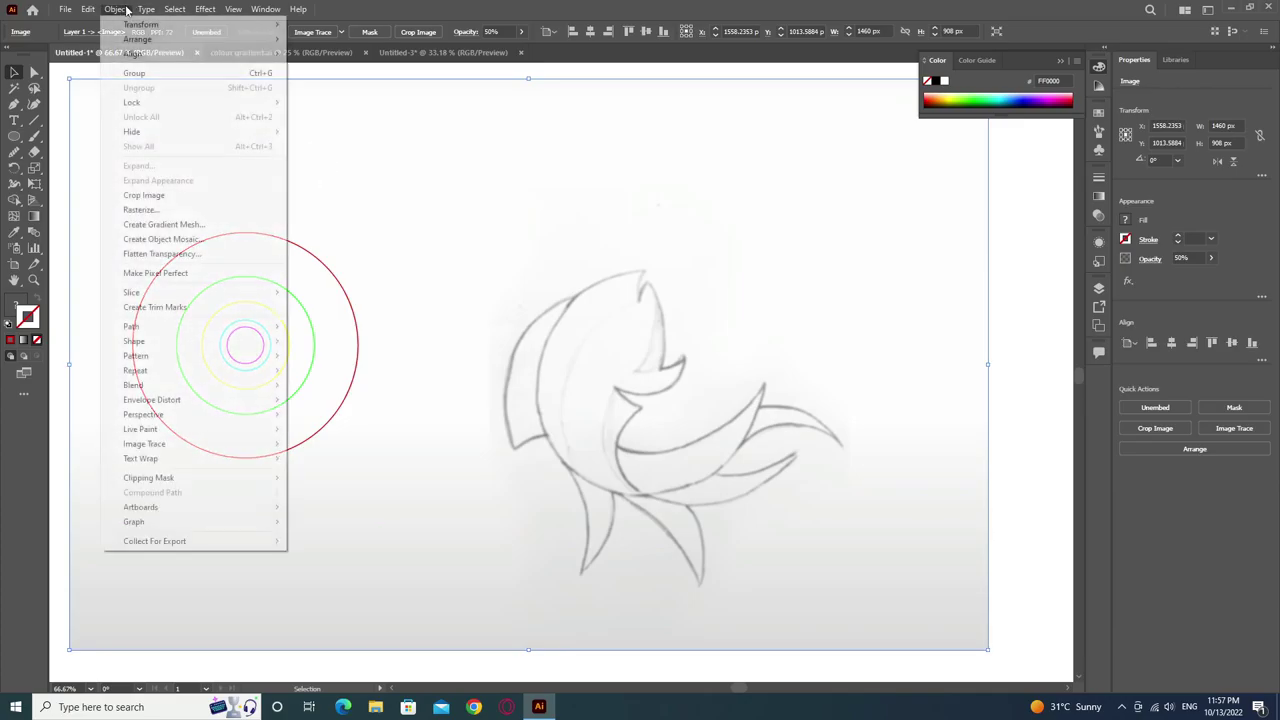
{"action": "left_click", "coordinate": [318, 104]}
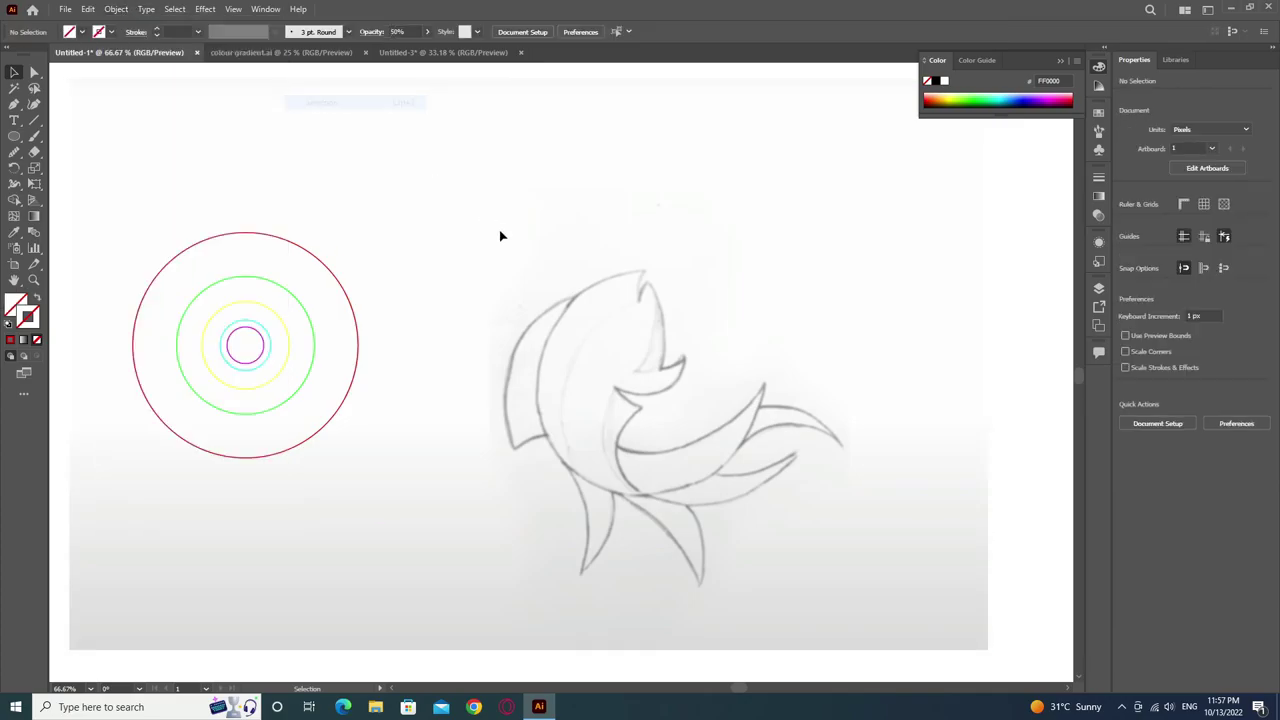
Alt-drag a copy of the large red circle over the fish's body.
{"action": "left_click_drag", "start_coordinate": [351, 357], "coordinate": [751, 449]}
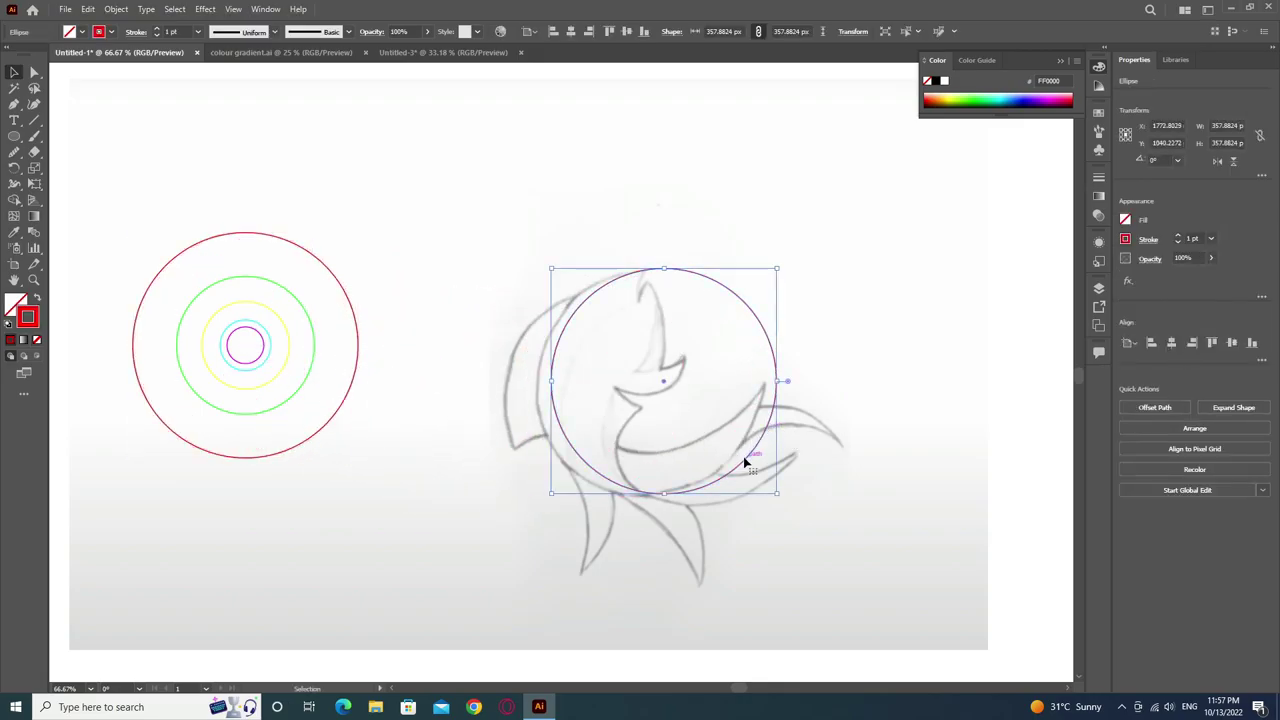
{"action": "scroll", "coordinate": [745, 462], "scroll_direction": "up", "scroll_amount": 1}
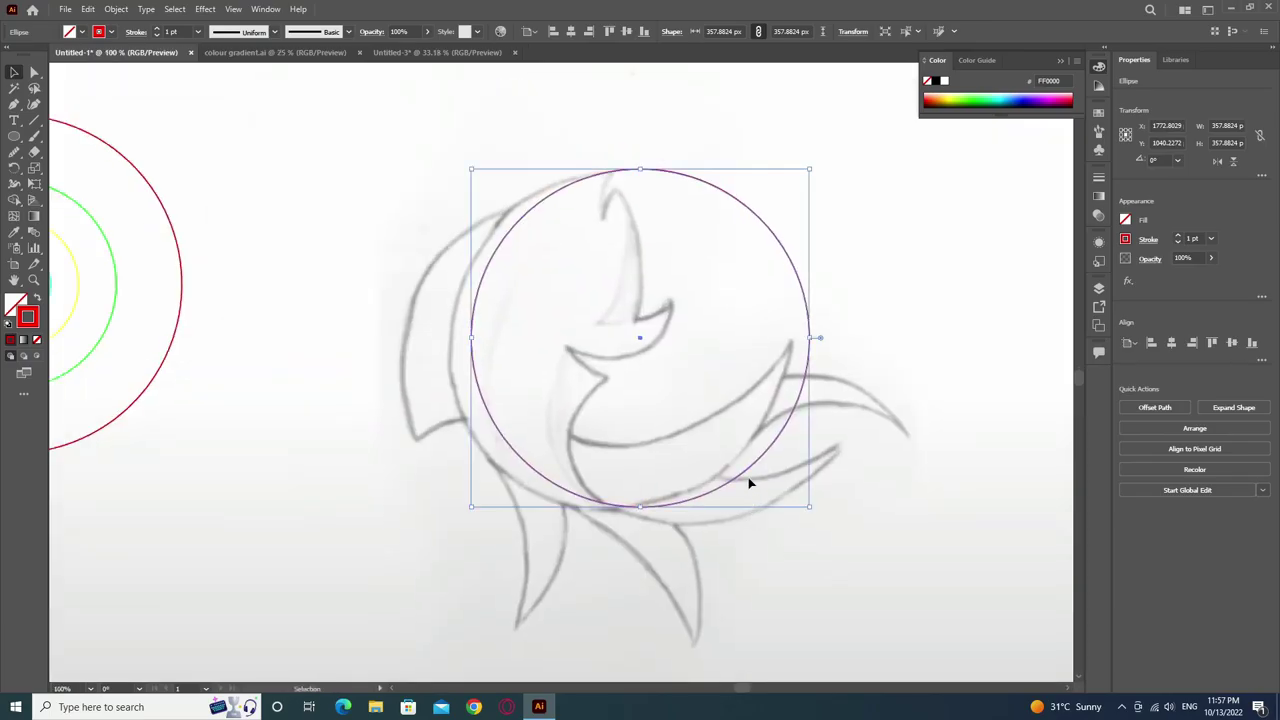
{"action": "left_click_drag", "start_coordinate": [753, 467], "coordinate": [726, 467]}
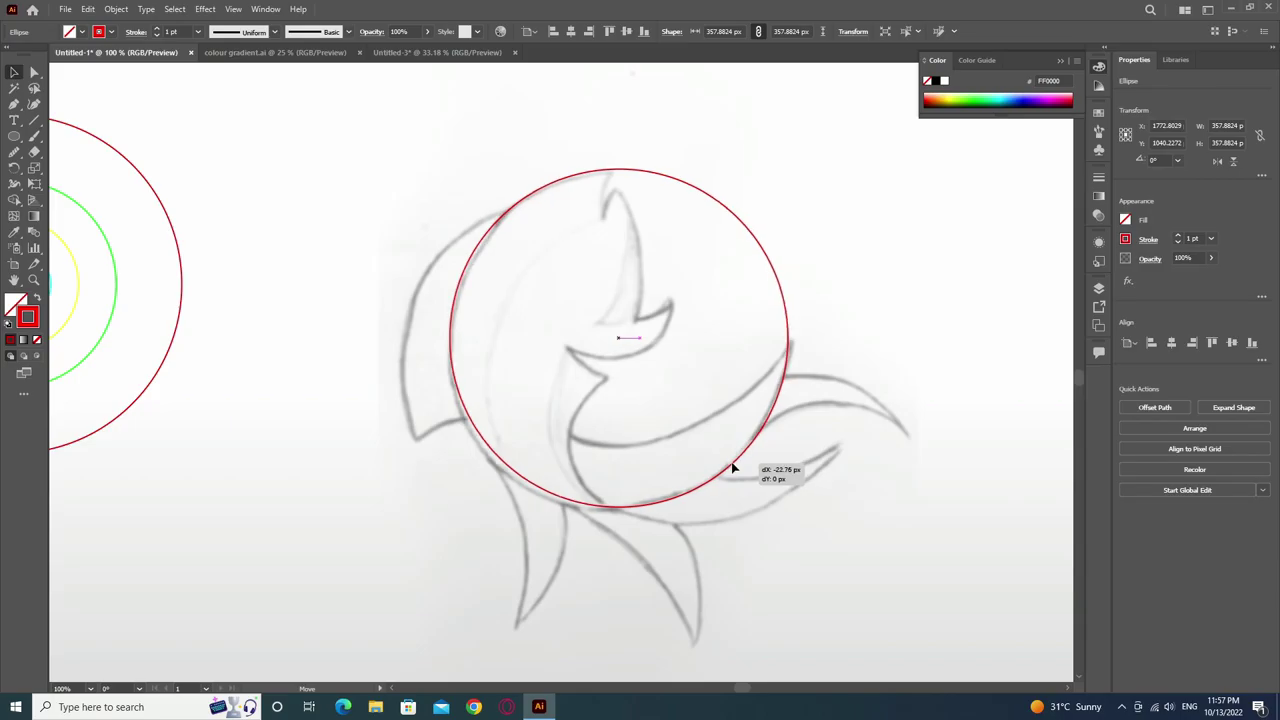
Fine-tune the red circle copy's position over the fish sketch.
{"action": "mouse_move", "coordinate": [726, 467]}
{"action": "left_mouse_down"}
{"action": "mouse_move", "coordinate": [749, 468]}
{"action": "mouse_move", "coordinate": [778, 412]}
{"action": "mouse_move", "coordinate": [786, 433]}
{"action": "left_mouse_up"}
{"action": "key", "text": "ctrl+shift+a"}
{"action": "left_click_drag", "start_coordinate": [403, 420], "coordinate": [626, 471]}
{"action": "left_click", "coordinate": [405, 539]}
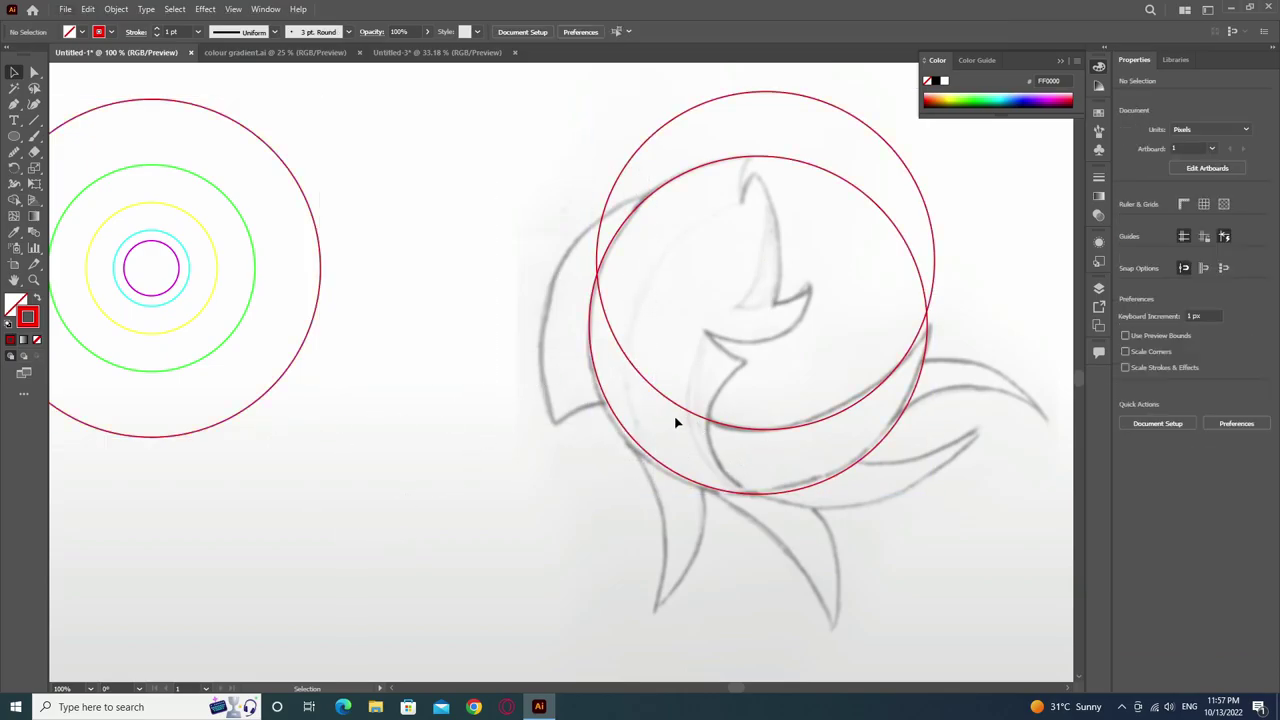
Place a yellow circle copy at the fish's lower edge and enable Snap to Point.
{"action": "left_click_drag", "start_coordinate": [196, 314], "coordinate": [528, 529]}
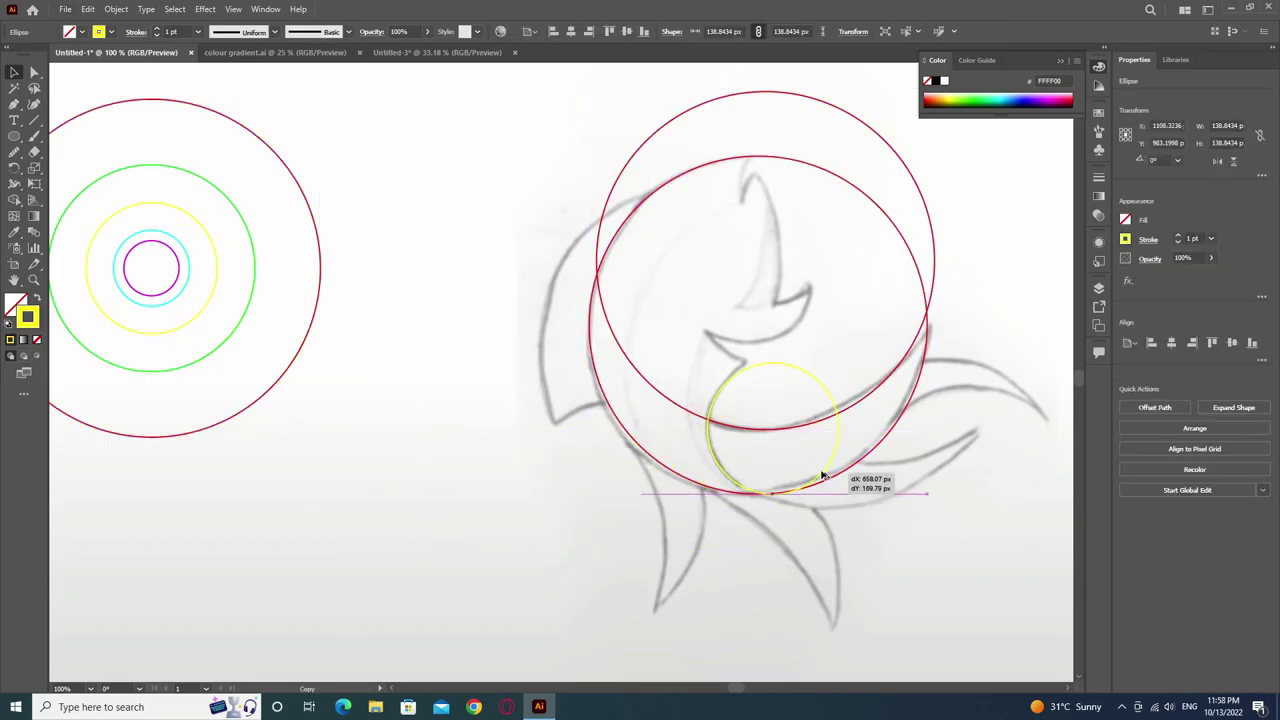
{"action": "scroll", "coordinate": [824, 476], "scroll_direction": "up", "scroll_amount": 5}
{"action": "key", "text": "ctrl+y"}
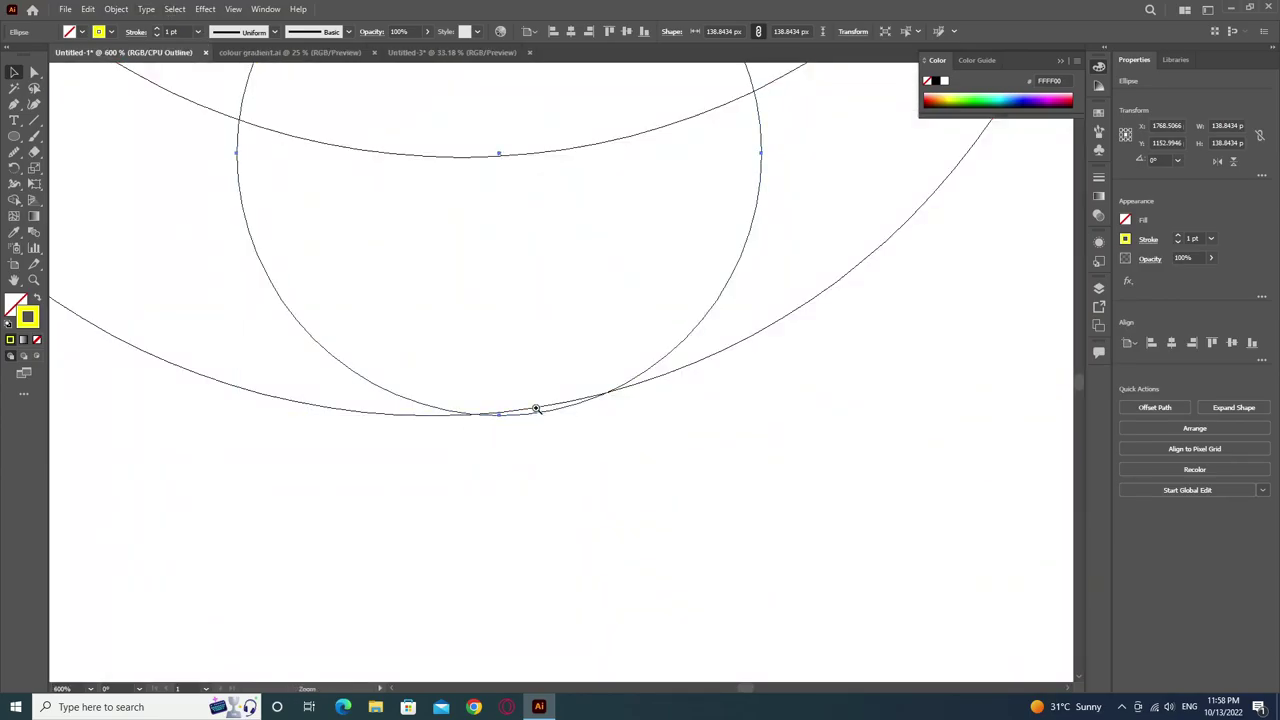
{"action": "scroll", "coordinate": [536, 409], "scroll_direction": "up", "scroll_amount": 3}
{"action": "scroll", "coordinate": [613, 367], "scroll_direction": "up", "scroll_amount": 2}
{"action": "left_click", "coordinate": [233, 9]}
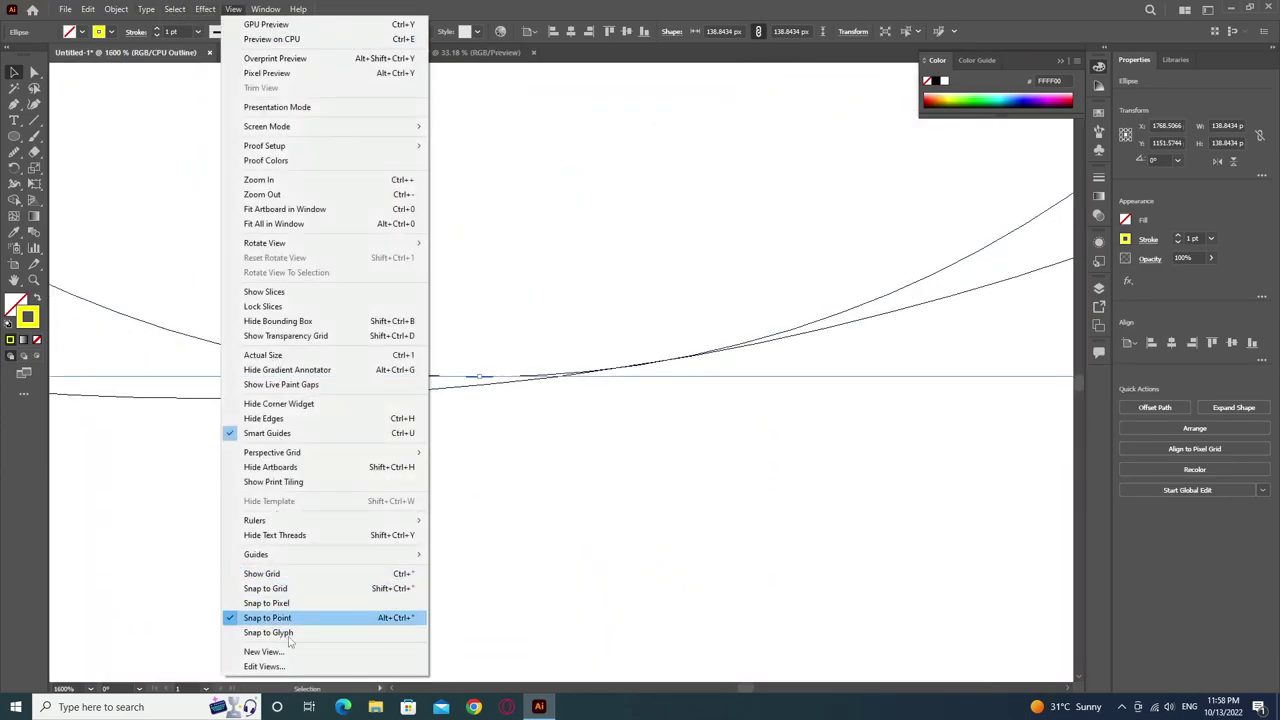
{"action": "left_click", "coordinate": [526, 377]}
{"action": "scroll", "coordinate": [526, 377], "scroll_direction": "down", "scroll_amount": 5}
{"action": "key", "text": "ctrl+y"}
{"action": "scroll", "coordinate": [491, 557], "scroll_direction": "down", "scroll_amount": 2}
{"action": "scroll", "coordinate": [583, 383], "scroll_direction": "down", "scroll_amount": 1}
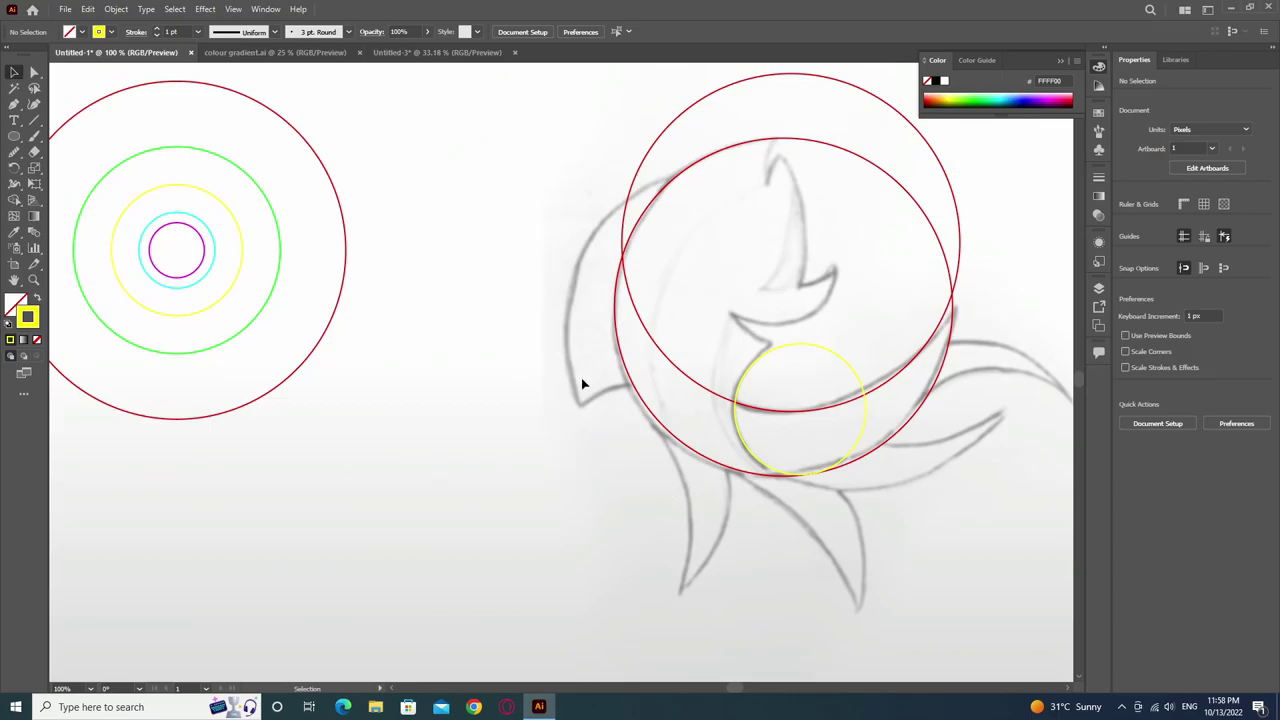
Place another large circle copy over the fish's left side and check it in Outline view.
{"action": "left_click_drag", "start_coordinate": [334, 326], "coordinate": [791, 306]}
{"action": "scroll", "coordinate": [561, 487], "scroll_direction": "up", "scroll_amount": 3}
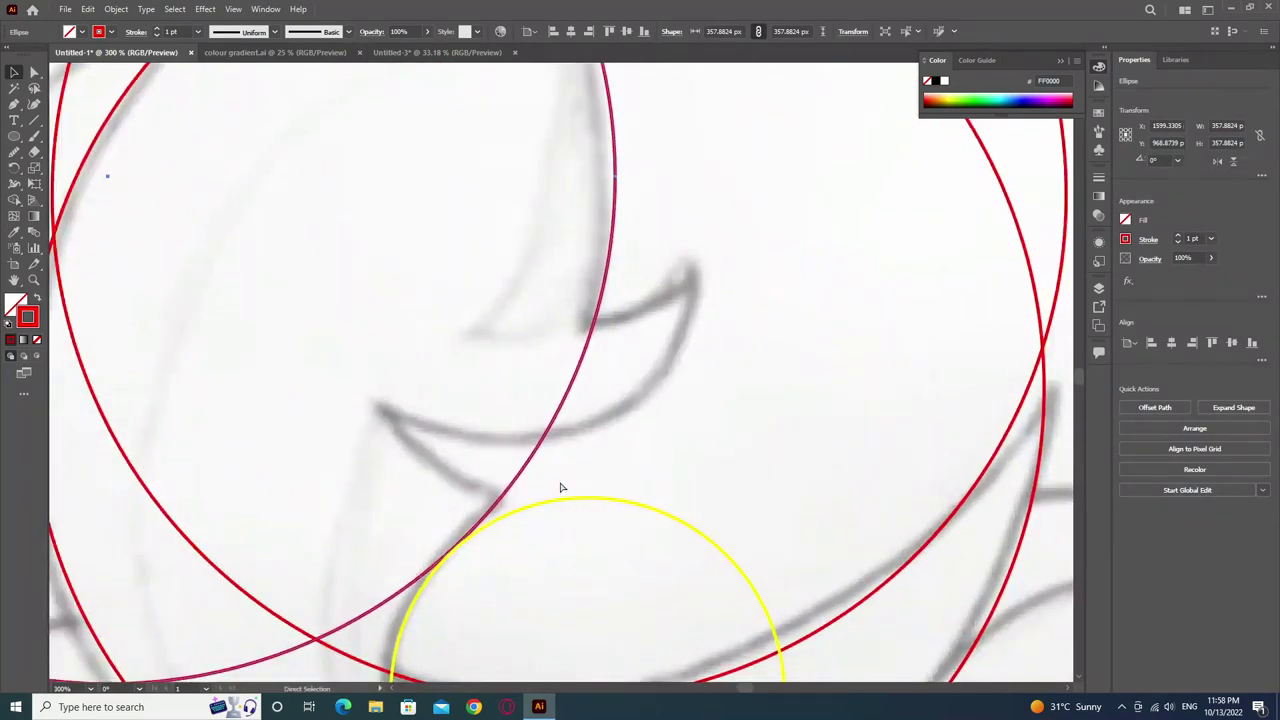
{"action": "key", "text": "ctrl+y"}
{"action": "scroll", "coordinate": [711, 543], "scroll_direction": "down", "scroll_amount": 4}
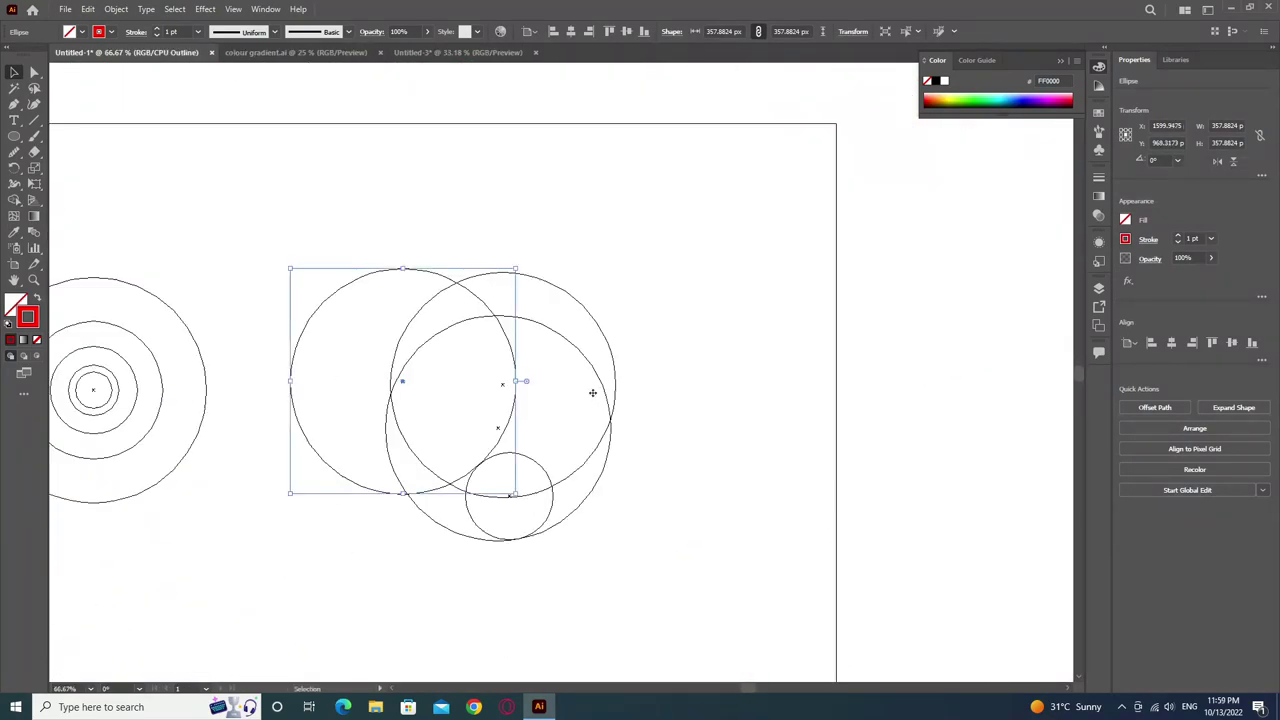
{"action": "key", "text": "ctrl+y"}
Use Shape Builder to remove unwanted overlaps and merge regions into the main crescent.
{"action": "left_click_drag", "start_coordinate": [786, 143], "coordinate": [414, 500]}
{"action": "key", "text": "shift+m"}
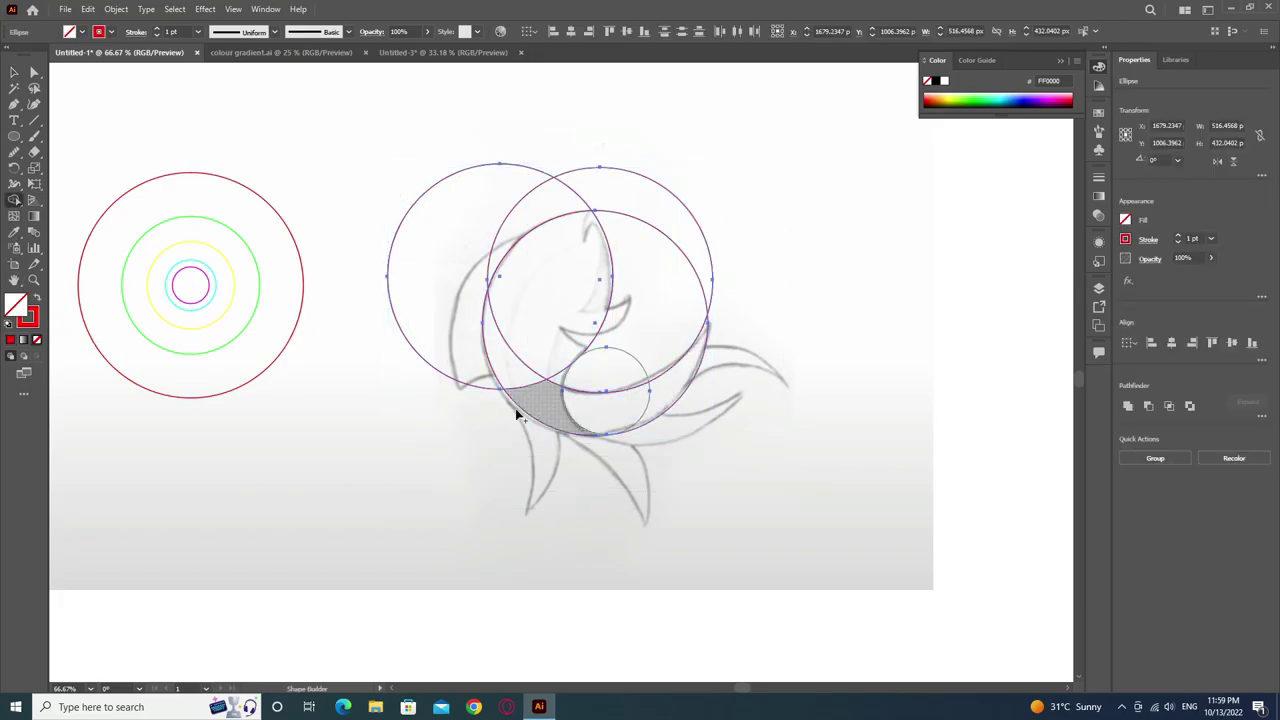
{"action": "left_click", "coordinate": [543, 323], "text": "alt"}
{"action": "left_click", "coordinate": [694, 263], "text": "alt"}
{"action": "left_click_drag", "start_coordinate": [590, 140], "coordinate": [496, 200]}
{"action": "key", "text": "ctrl+shift+a"}
Undo and redo the crescent edits to compare them with the original circles.
{"action": "scroll", "coordinate": [531, 380], "scroll_direction": "up", "scroll_amount": 5}
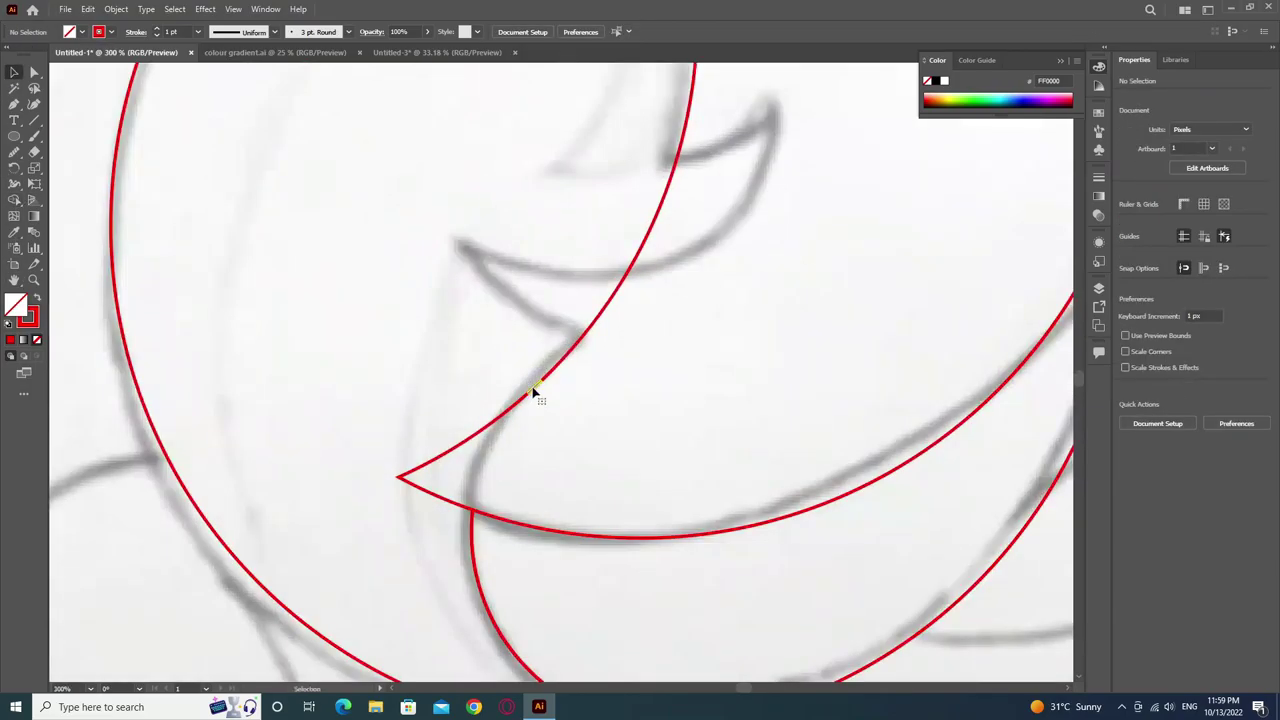
{"action": "scroll", "coordinate": [538, 385], "scroll_direction": "down", "scroll_amount": 4}
{"action": "scroll", "coordinate": [589, 367], "scroll_direction": "down", "scroll_amount": 1}
{"action": "key", "text": "ctrl+z"}
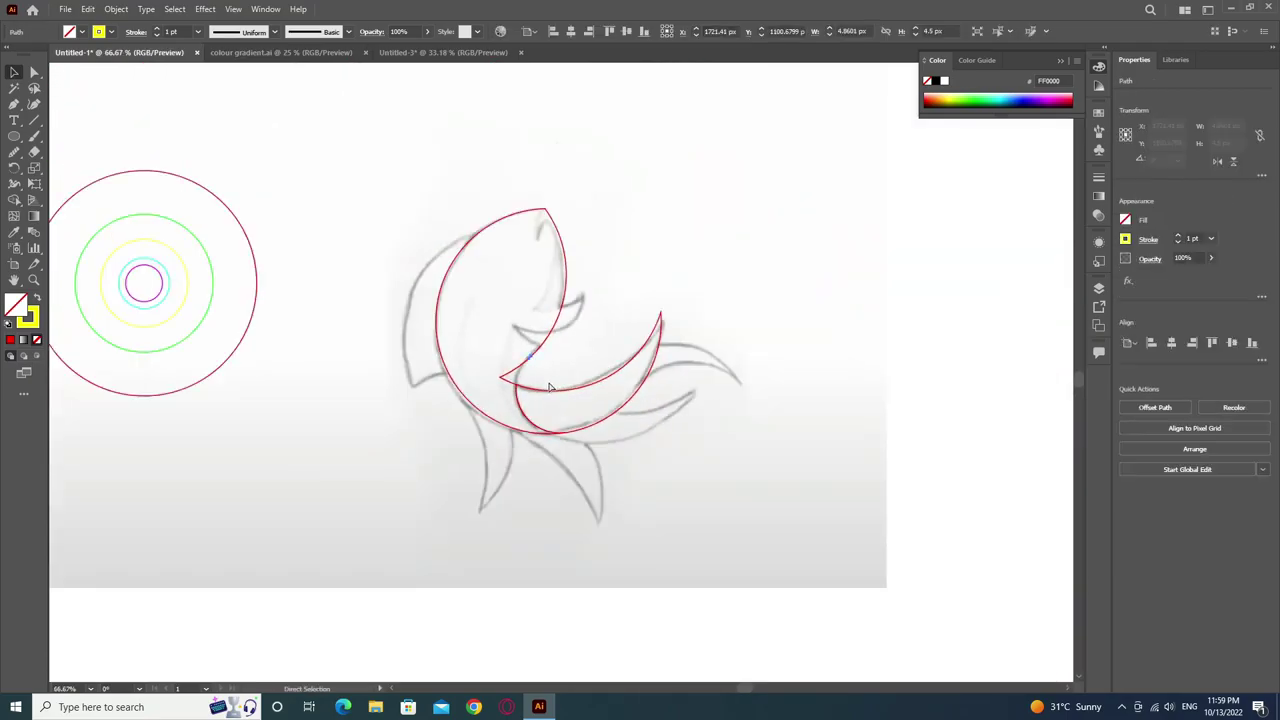
{"action": "key", "text": "ctrl+z"}
{"action": "key", "text": "ctrl+z"}
{"action": "key", "text": "ctrl+z"}
{"action": "key", "text": "ctrl+shift+z"}
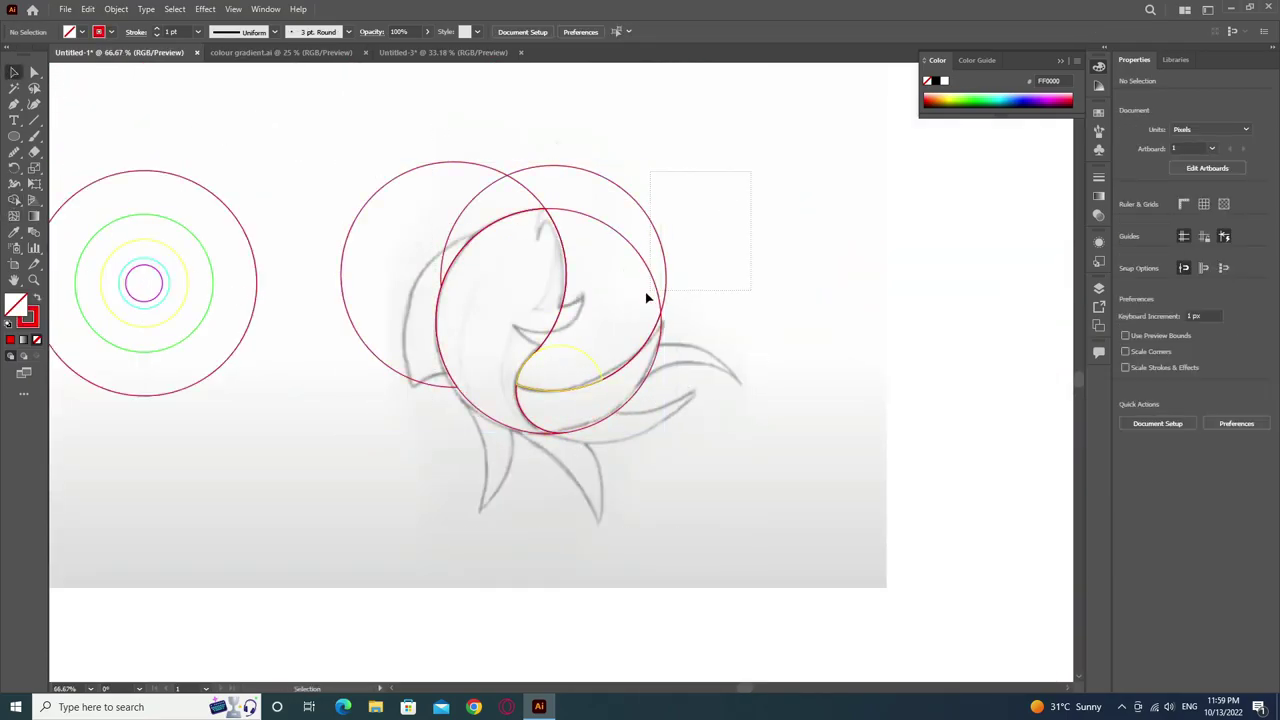
{"action": "key", "text": "ctrl+shift+z"}
{"action": "key", "text": "ctrl+shift+z"}
{"action": "scroll", "coordinate": [560, 380], "scroll_direction": "up", "scroll_amount": 2}
{"action": "scroll", "coordinate": [549, 331], "scroll_direction": "up", "scroll_amount": 4}
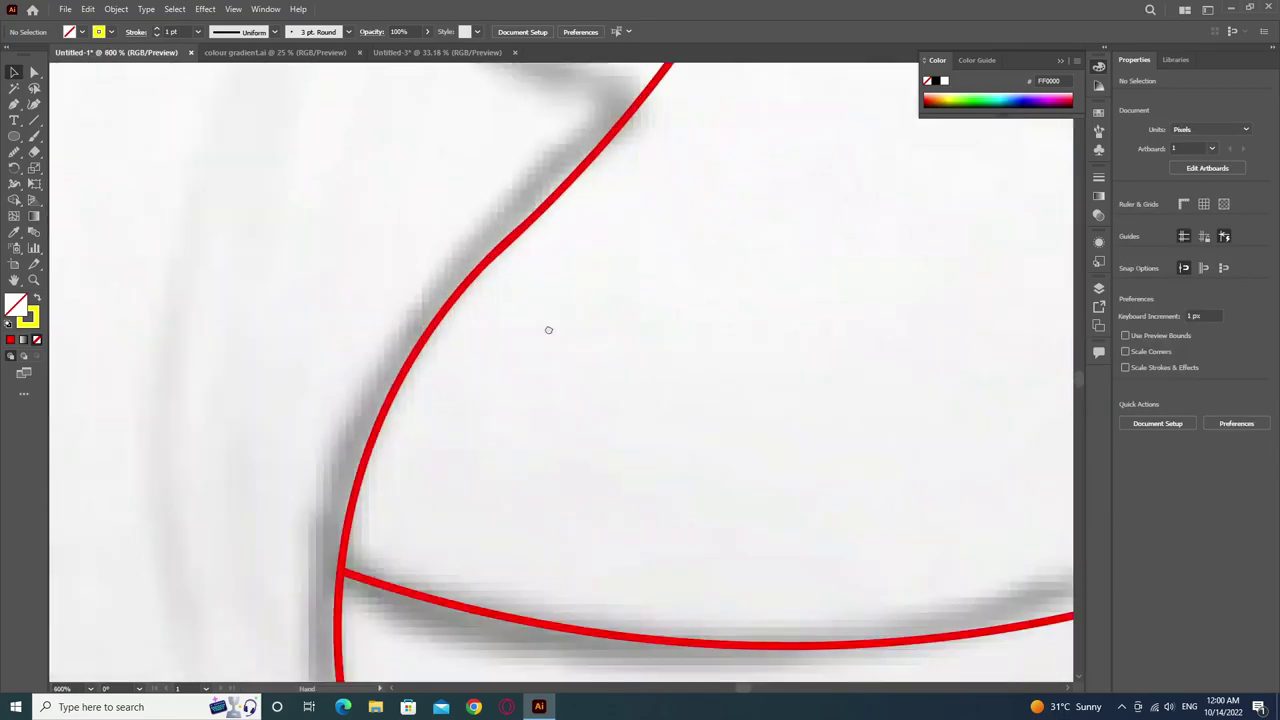
{"action": "scroll", "coordinate": [586, 416], "scroll_direction": "up", "scroll_amount": 1}
{"action": "key", "text": "ctrl+shift+z"}
Smooth the curves of the red crescent path.
{"action": "key", "text": "n"}
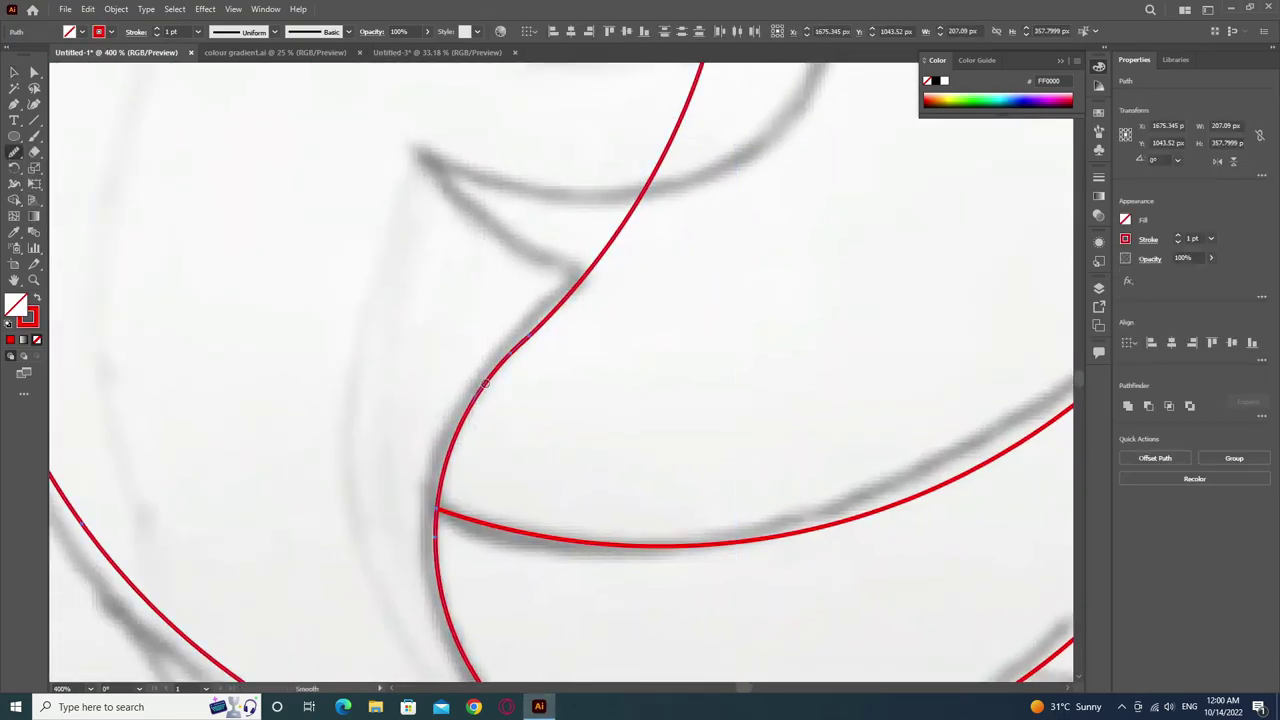
{"action": "scroll", "coordinate": [630, 215], "scroll_direction": "down", "scroll_amount": 1}
{"action": "scroll", "coordinate": [600, 280], "scroll_direction": "down", "scroll_amount": 3}
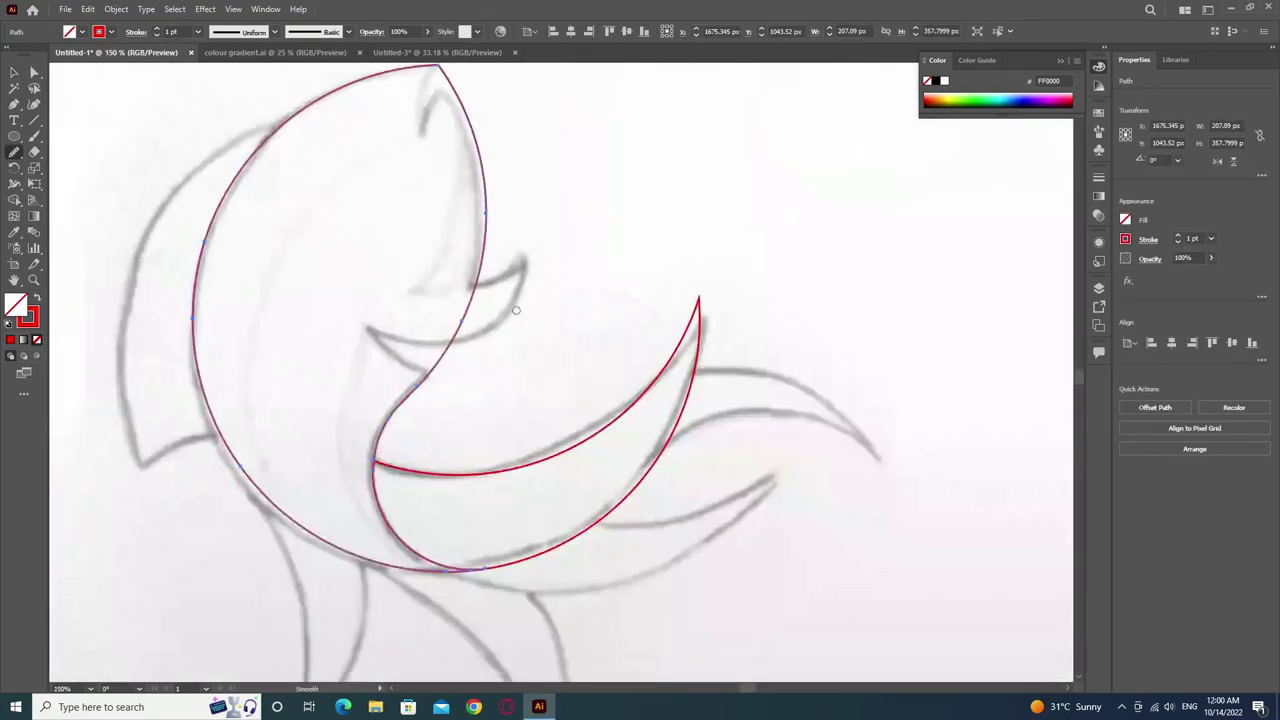
{"action": "key", "text": "v"}
{"action": "left_click", "coordinate": [590, 322]}
{"action": "scroll", "coordinate": [590, 322], "scroll_direction": "down", "scroll_amount": 1}
Add large and small circle copies, merge the small one into the fish's lower-left outline, and delete leftovers.
{"action": "left_click_drag", "start_coordinate": [216, 343], "coordinate": [589, 396]}
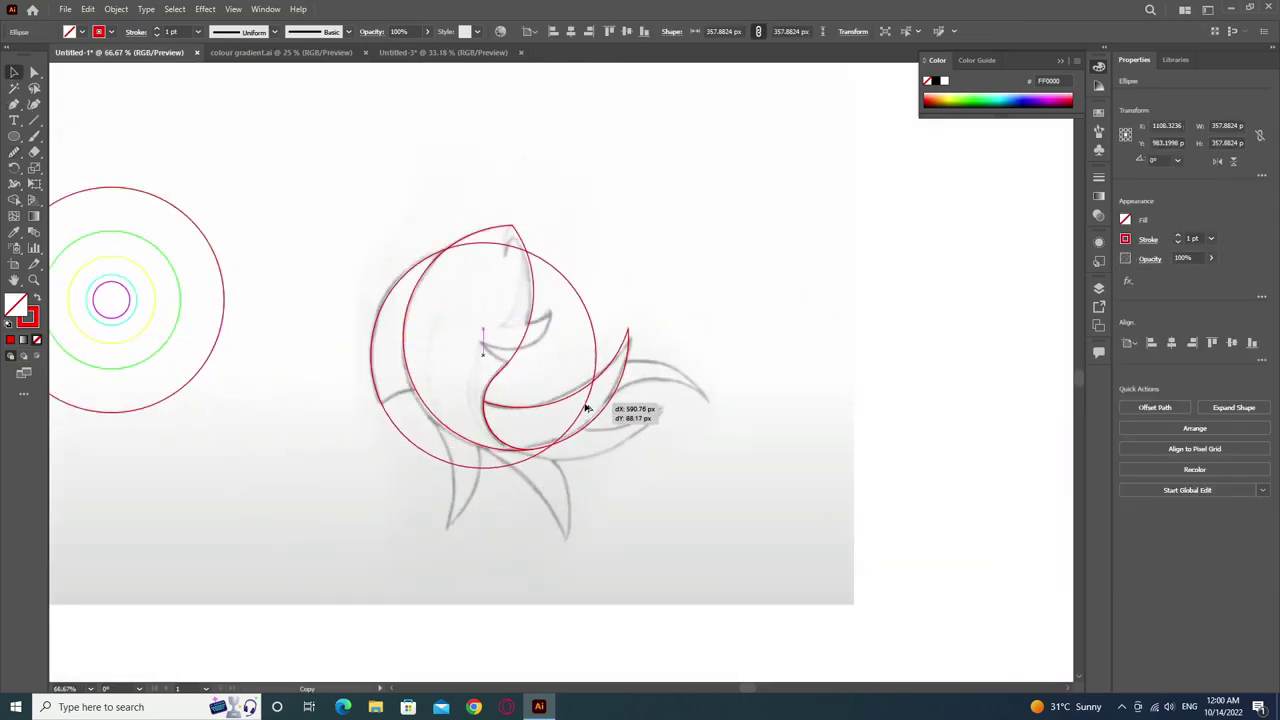
{"action": "left_click", "coordinate": [170, 345]}
{"action": "left_click", "coordinate": [1121, 707]}
{"action": "mouse_move", "coordinate": [111, 276]}
{"action": "left_mouse_down"}
{"action": "mouse_move", "coordinate": [337, 394]}
{"action": "mouse_move", "coordinate": [407, 389]}
{"action": "left_mouse_up"}
{"action": "left_click_drag", "start_coordinate": [360, 508], "coordinate": [560, 215]}
{"action": "left_click", "coordinate": [14, 199]}
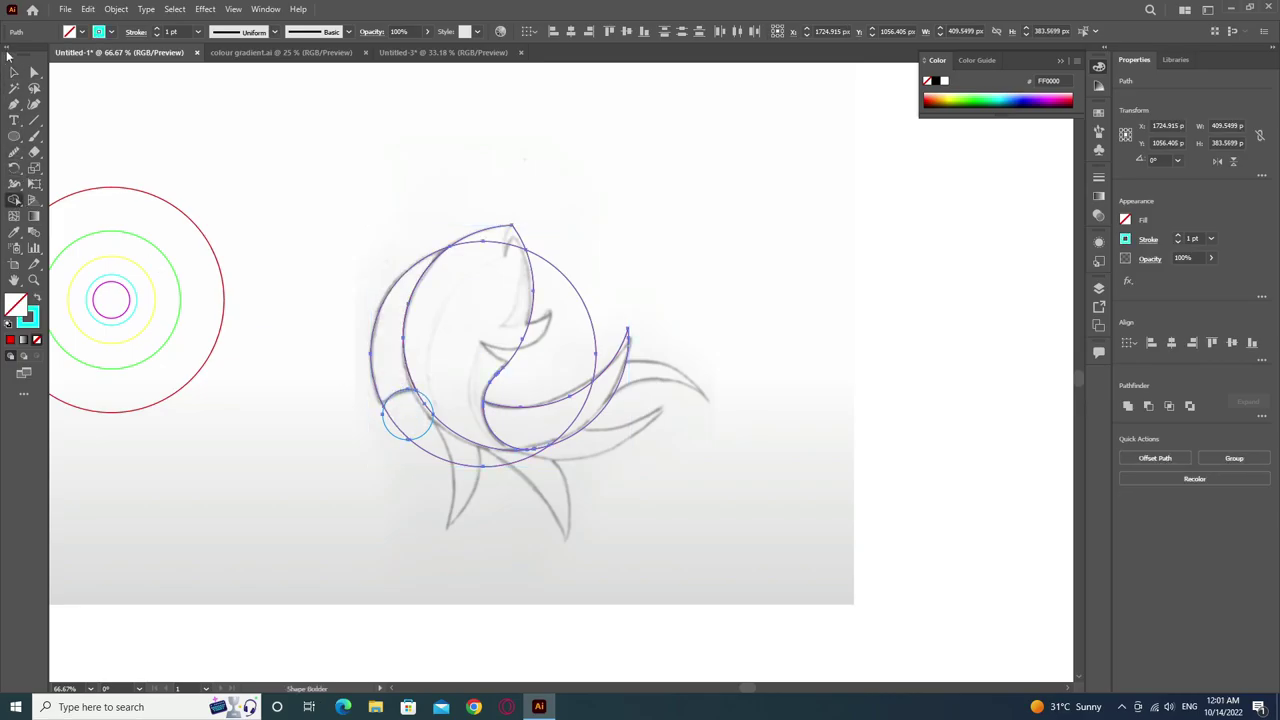
{"action": "left_click_drag", "start_coordinate": [405, 410], "coordinate": [428, 451]}
{"action": "key", "text": "v"}
{"action": "left_click", "coordinate": [348, 438]}
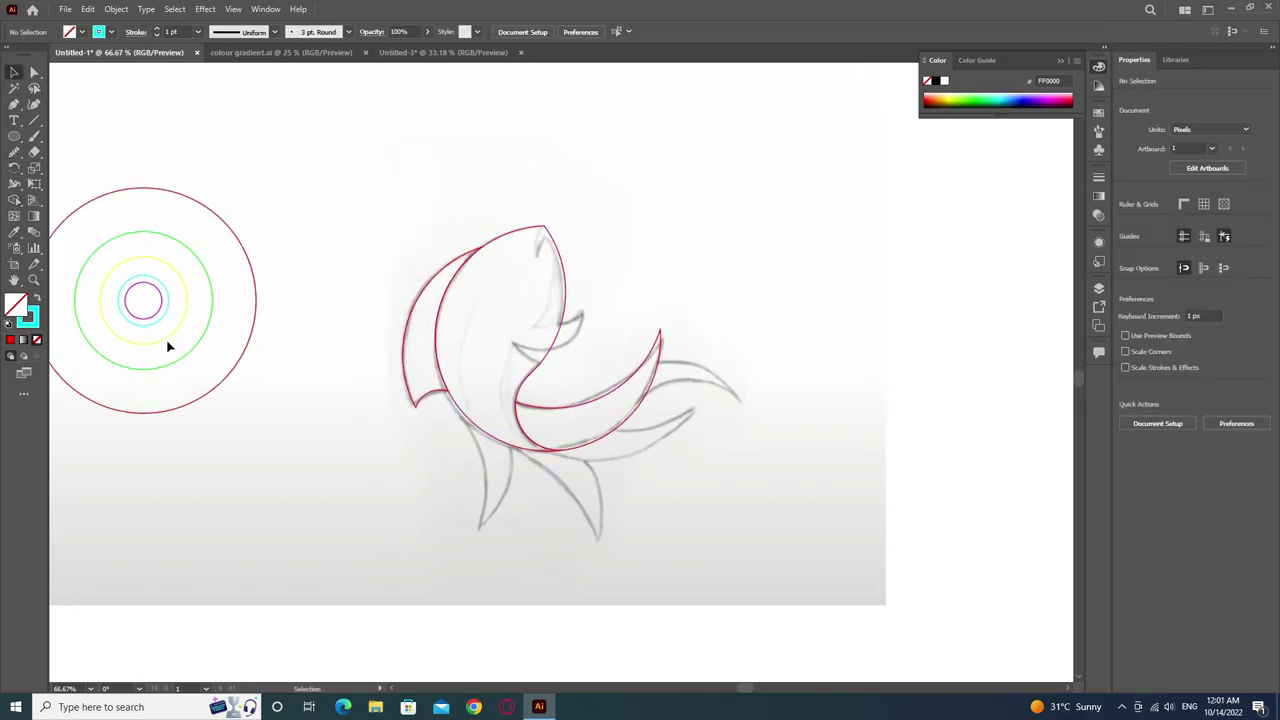
Place copies of the yellow and small cyan circles on the fish's upper body.
{"action": "left_click_drag", "start_coordinate": [165, 343], "coordinate": [580, 350]}
{"action": "left_click_drag", "start_coordinate": [167, 322], "coordinate": [586, 308]}
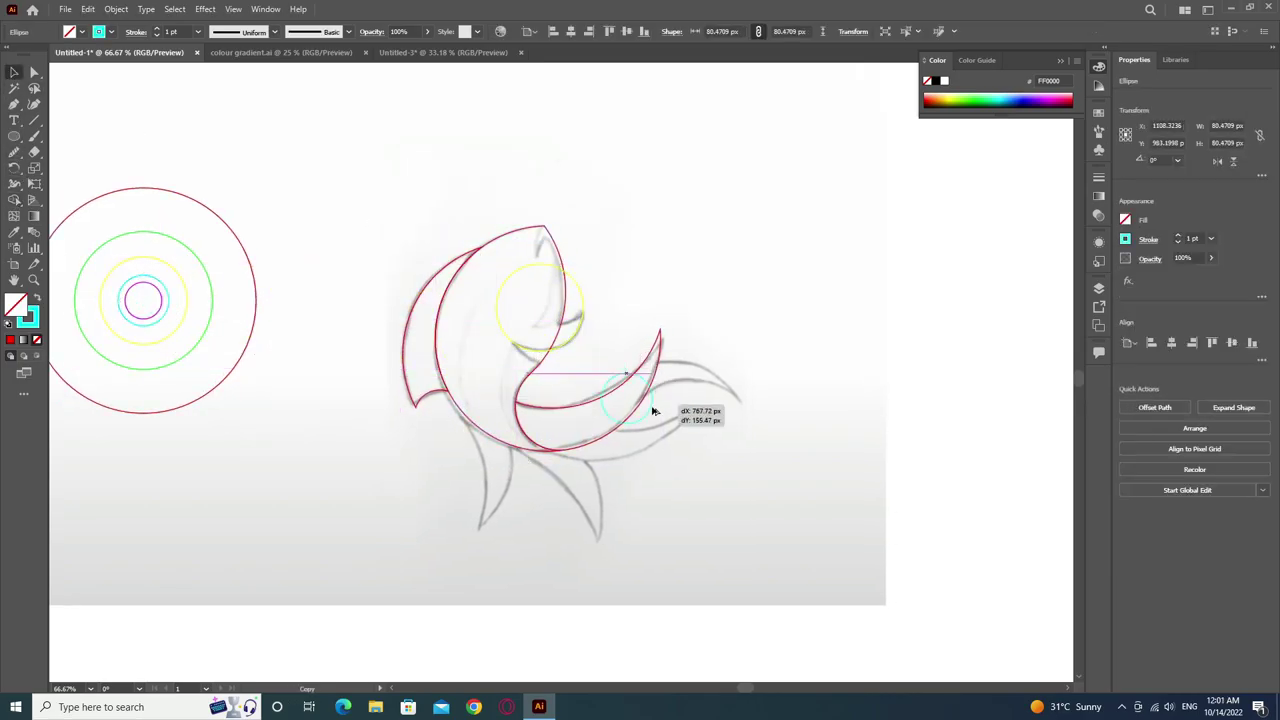
{"action": "scroll", "coordinate": [588, 310], "scroll_direction": "up", "scroll_amount": 3}
{"action": "scroll", "coordinate": [588, 310], "scroll_direction": "up", "scroll_amount": 3}
{"action": "scroll", "coordinate": [642, 352], "scroll_direction": "down", "scroll_amount": 2}
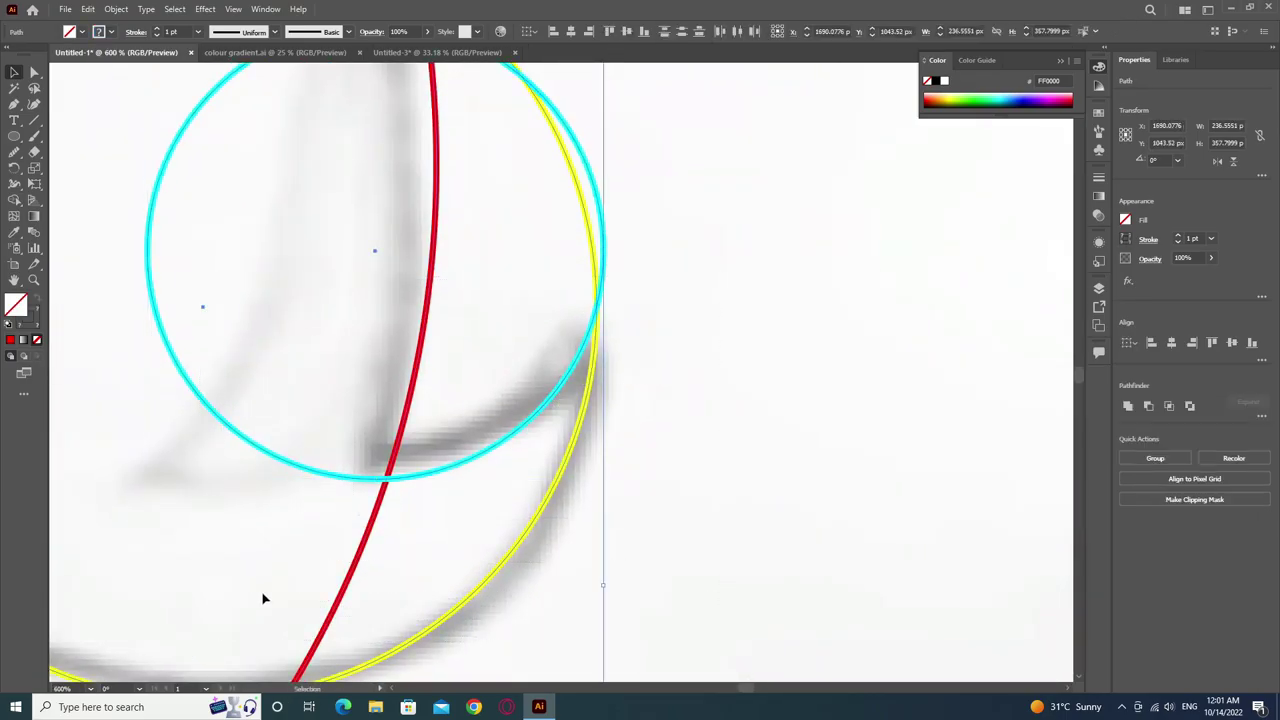
{"action": "scroll", "coordinate": [263, 594], "scroll_direction": "down", "scroll_amount": 2}
Try merging the overlap near the head with Shape Builder, delete the leftover arc, then undo.
{"action": "key", "text": "ctrl+a"}
{"action": "key", "text": "shift+m"}
{"action": "left_click_drag", "start_coordinate": [622, 395], "coordinate": [624, 302]}
{"action": "key", "text": "v"}
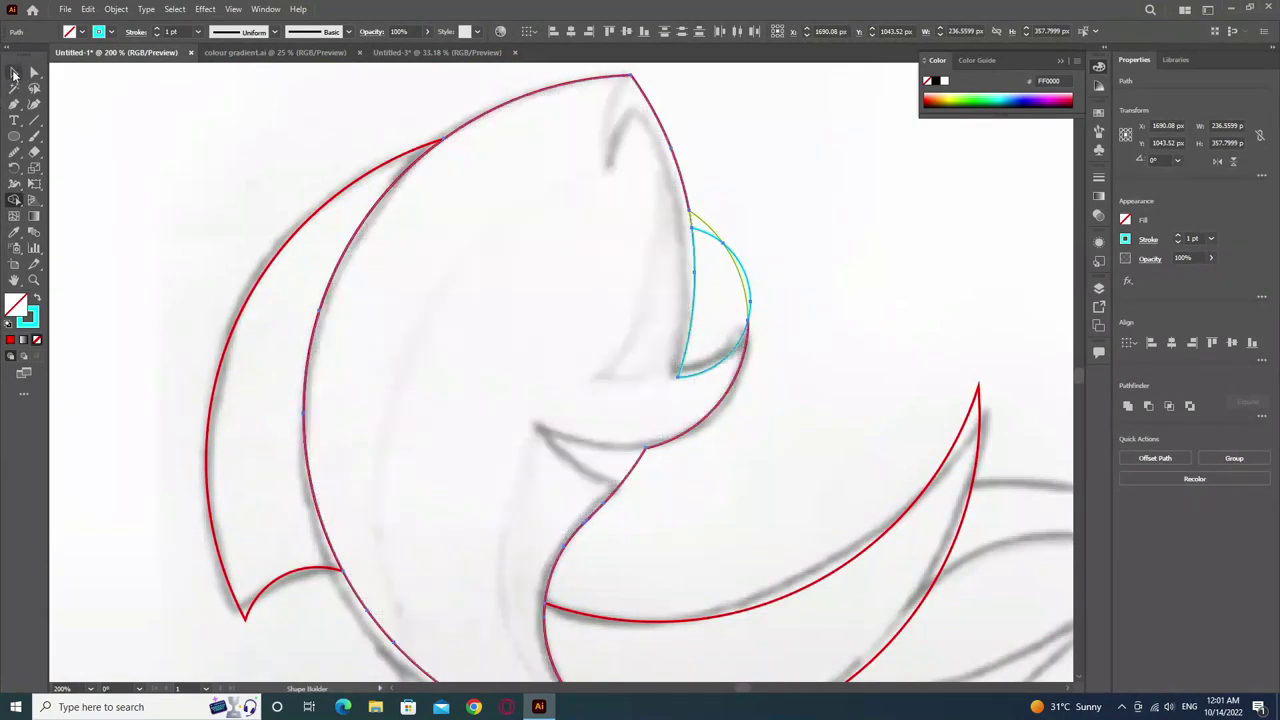
{"action": "left_click", "coordinate": [745, 275]}
{"action": "key", "text": "Delete"}
{"action": "scroll", "coordinate": [751, 366], "scroll_direction": "down", "scroll_amount": 1}
{"action": "key", "text": "ctrl+z"}
{"action": "key", "text": "ctrl+z"}
Carve the curved hook into the body crescent with the repositioned circles using Shape Builder.
{"action": "mouse_move", "coordinate": [434, 371]}
{"action": "left_mouse_down"}
{"action": "mouse_move", "coordinate": [537, 320]}
{"action": "mouse_move", "coordinate": [533, 342]}
{"action": "mouse_move", "coordinate": [570, 348]}
{"action": "left_mouse_up"}
{"action": "left_click", "coordinate": [558, 372], "text": "shift"}
{"action": "scroll", "coordinate": [520, 370], "scroll_direction": "up", "scroll_amount": 1}
{"action": "key", "text": "shift+m"}
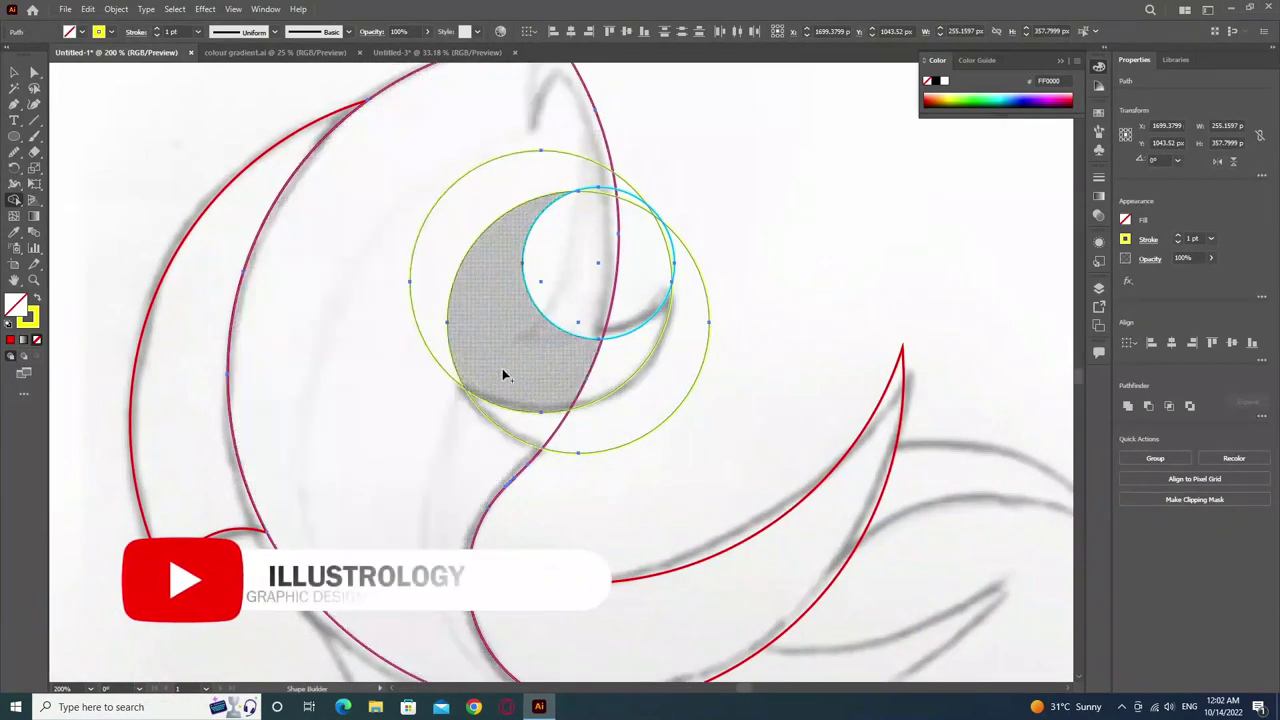
{"action": "left_click_drag", "start_coordinate": [495, 378], "coordinate": [565, 462]}
{"action": "left_click", "coordinate": [384, 417]}
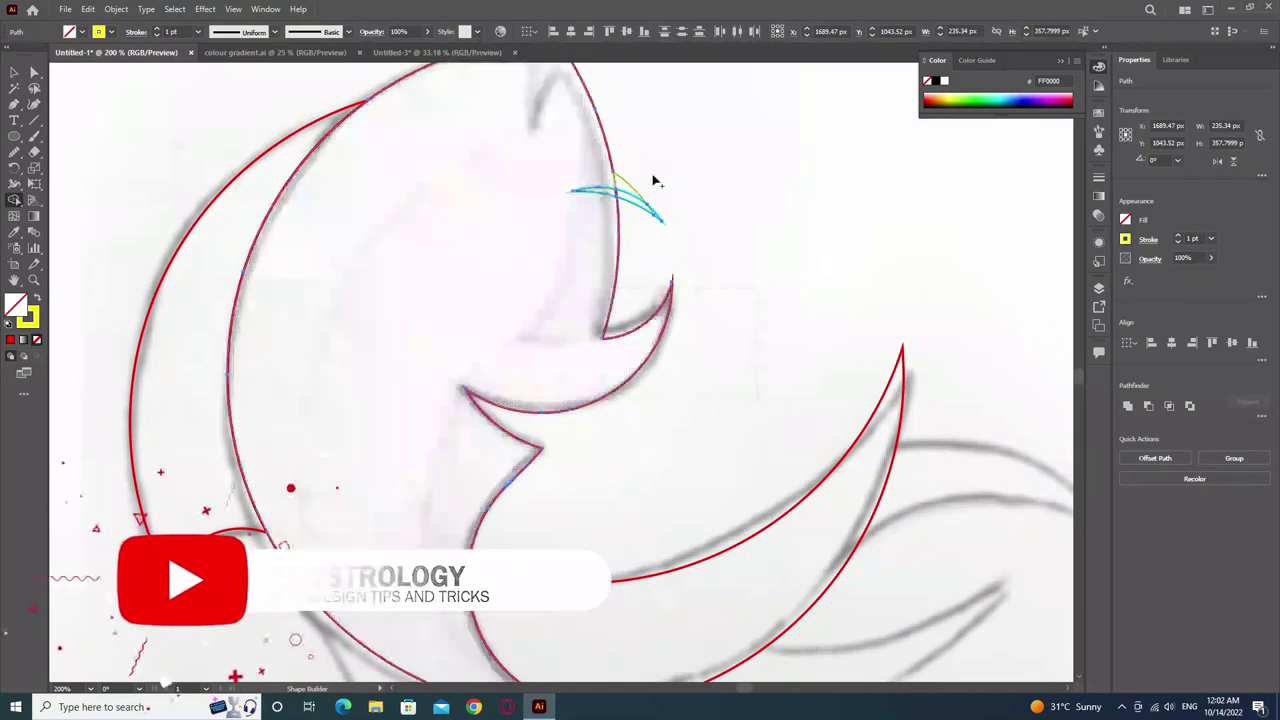
{"action": "key", "text": "v"}
{"action": "key", "text": "ctrl+minus"}
{"action": "key", "text": "ctrl+minus"}
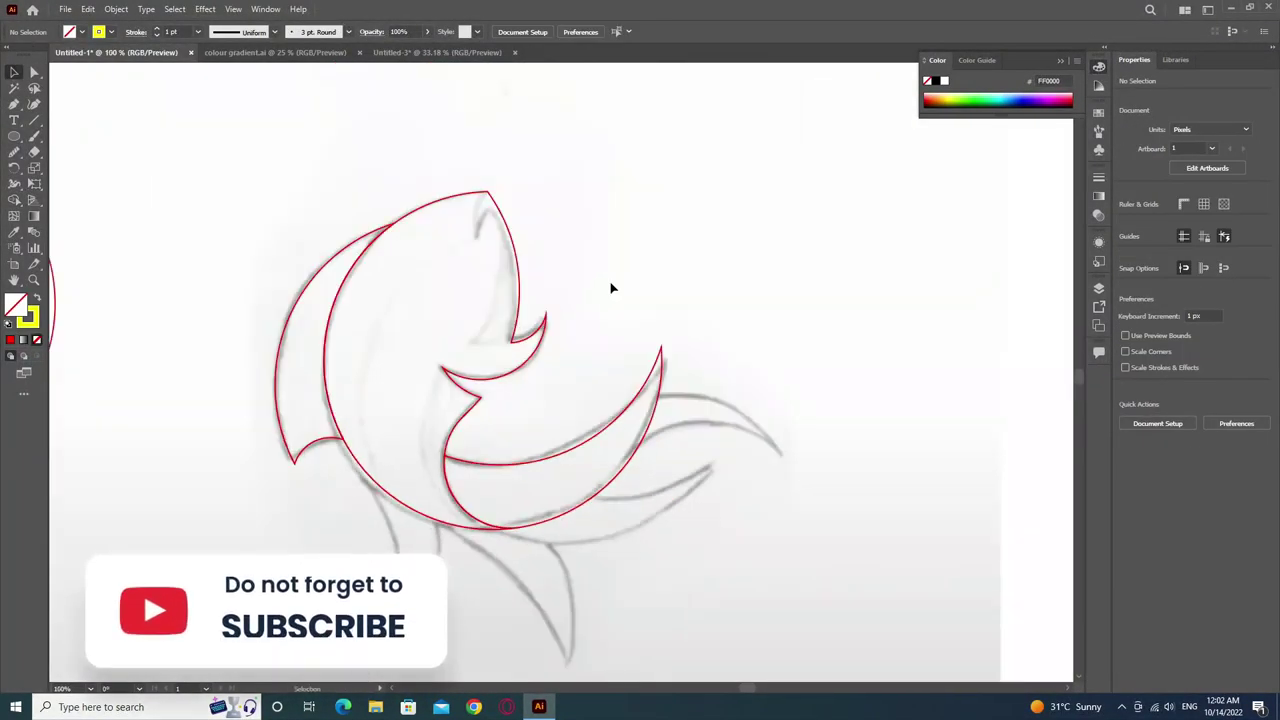
{"action": "left_click_drag", "start_coordinate": [480, 289], "coordinate": [505, 232]}
Place red and green circle copies over the fish and align their edges in Outline view.
{"action": "mouse_move", "coordinate": [276, 318]}
{"action": "left_mouse_down"}
{"action": "mouse_move", "coordinate": [923, 551]}
{"action": "mouse_move", "coordinate": [800, 486]}
{"action": "mouse_move", "coordinate": [777, 494]}
{"action": "mouse_move", "coordinate": [758, 456]}
{"action": "mouse_move", "coordinate": [1058, 386]}
{"action": "left_mouse_up"}
{"action": "mouse_move", "coordinate": [214, 267]}
{"action": "left_mouse_down"}
{"action": "mouse_move", "coordinate": [914, 523]}
{"action": "mouse_move", "coordinate": [1034, 488]}
{"action": "left_mouse_up"}
{"action": "key", "text": "ctrl+plus"}
{"action": "key", "text": "ctrl+plus"}
{"action": "key", "text": "ctrl+plus"}
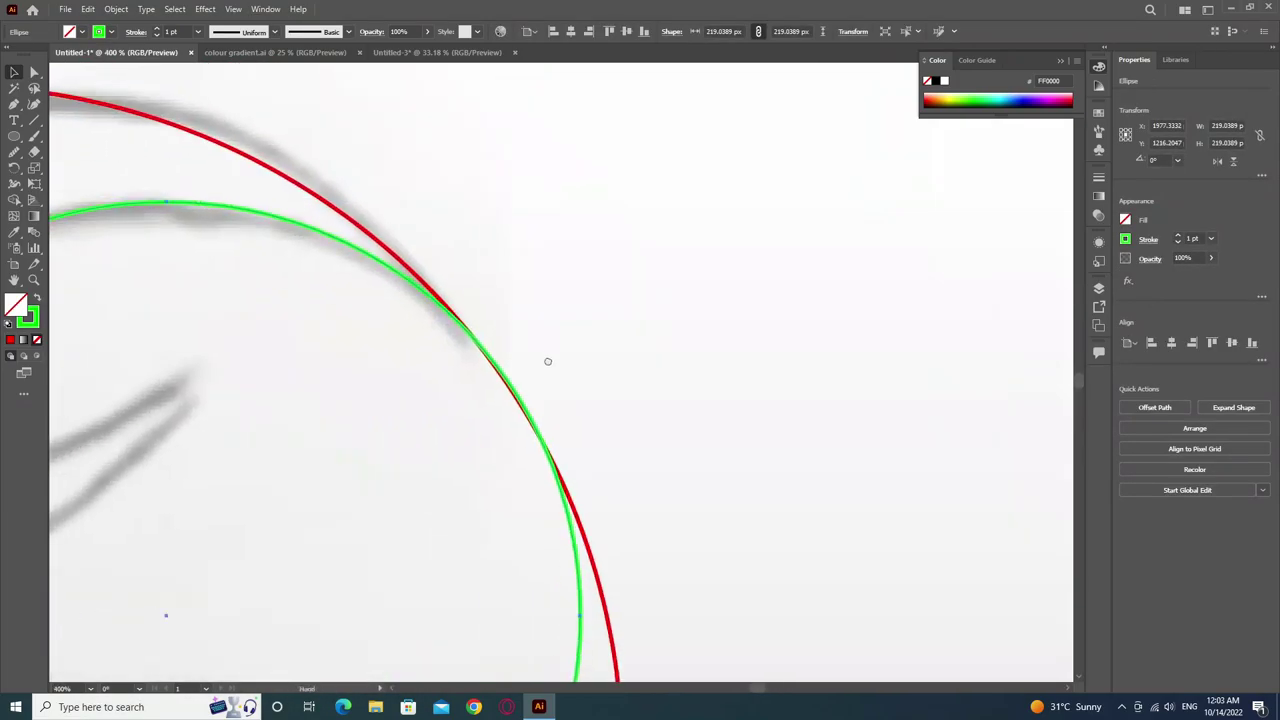
{"action": "key", "text": "ctrl+y"}
{"action": "key", "text": "ctrl+plus"}
{"action": "key", "text": "ctrl+plus"}
{"action": "key", "text": "ctrl+plus"}
{"action": "key", "text": "ctrl+minus"}
{"action": "key", "text": "ctrl+minus"}
{"action": "key", "text": "ctrl+minus"}
{"action": "mouse_move", "coordinate": [586, 437]}
{"action": "left_mouse_down"}
{"action": "mouse_move", "coordinate": [552, 374]}
{"action": "mouse_move", "coordinate": [565, 410]}
{"action": "mouse_move", "coordinate": [577, 389]}
{"action": "left_mouse_up"}
{"action": "key", "text": "ctrl+plus"}
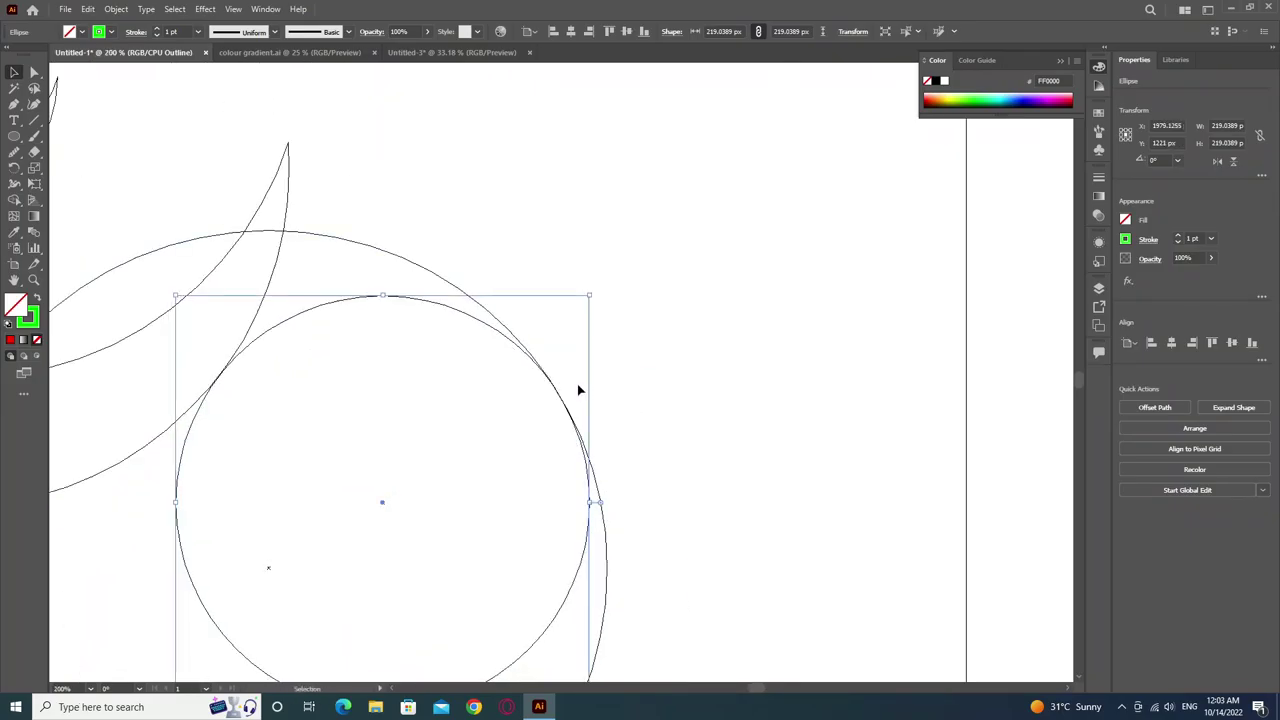
{"action": "key", "text": "ctrl+plus"}
{"action": "key", "text": "ctrl+plus"}
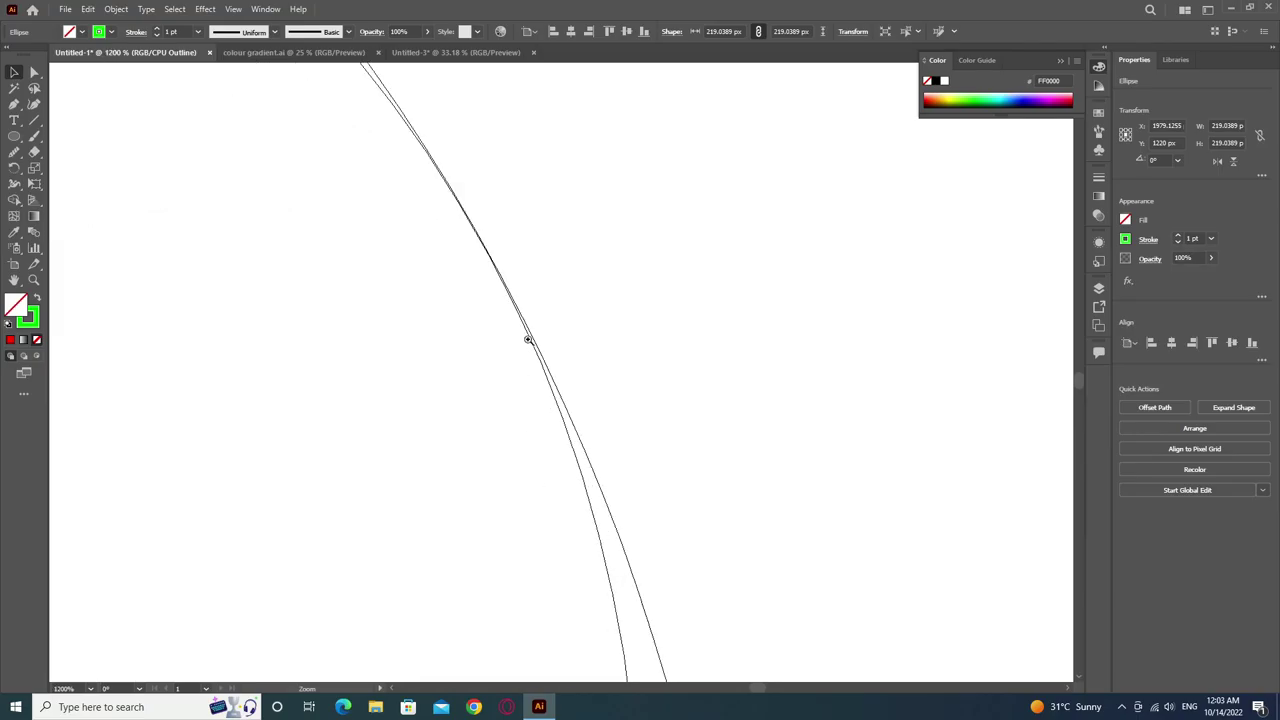
{"action": "left_click_drag", "start_coordinate": [526, 337], "coordinate": [611, 391]}
{"action": "key", "text": "ctrl+plus"}
{"action": "left_click_drag", "start_coordinate": [543, 557], "coordinate": [542, 553]}
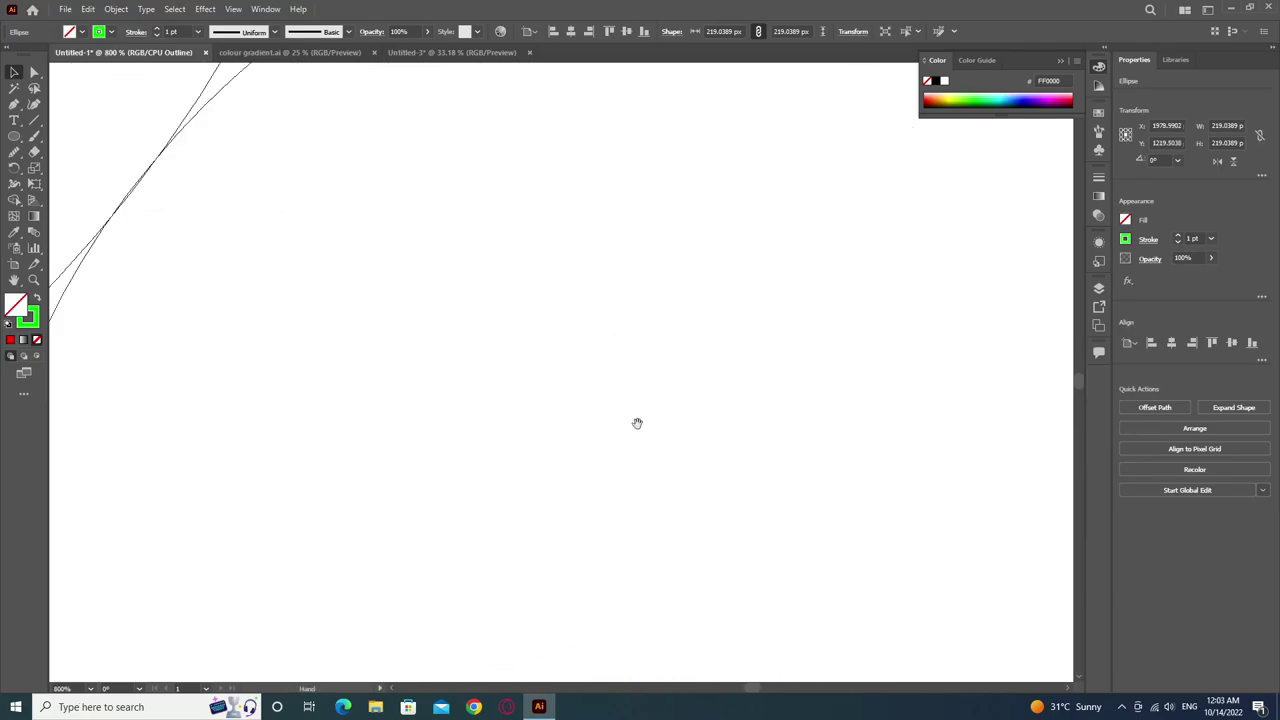
Carve the first upper tail-fin crescent and discard the leftover circle pieces.
{"action": "key", "text": "ctrl+minus"}
{"action": "key", "text": "ctrl+minus"}
{"action": "key", "text": "ctrl+minus"}
{"action": "key", "text": "ctrl+y"}
{"action": "key", "text": "ctrl+minus"}
{"action": "key", "text": "ctrl+minus"}
{"action": "key", "text": "ctrl+minus"}
{"action": "left_click", "coordinate": [13, 213]}
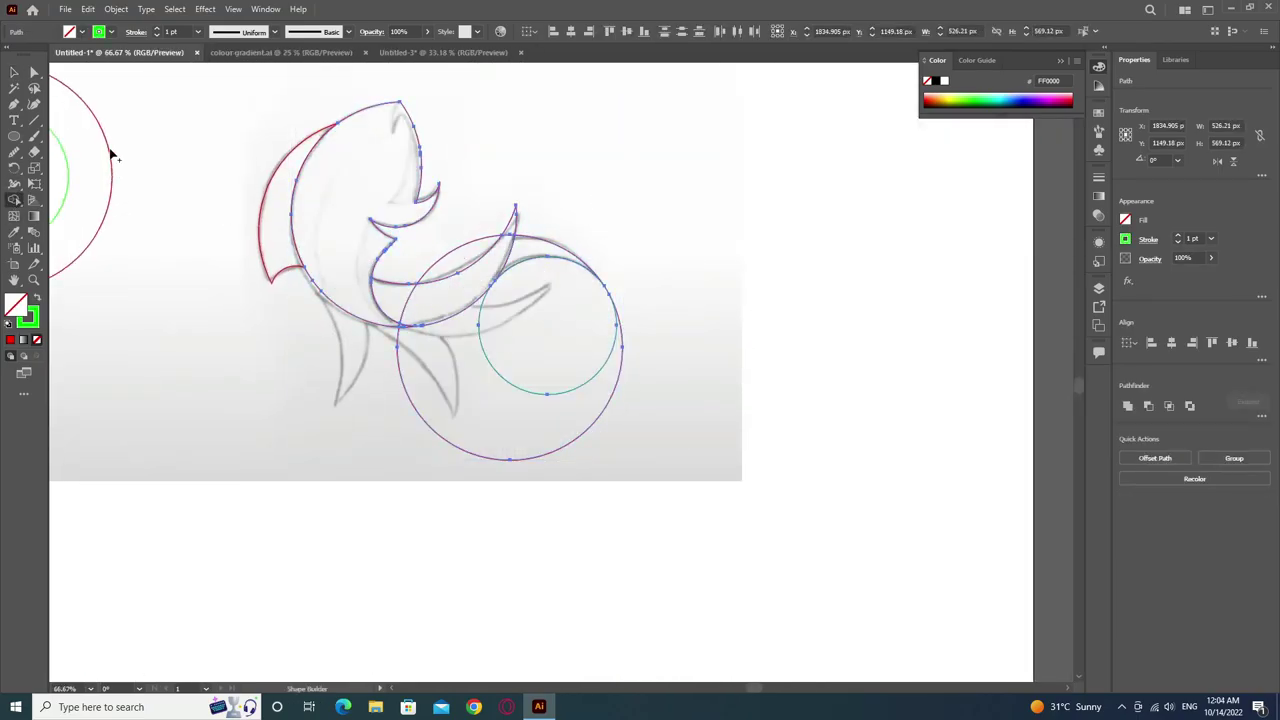
{"action": "left_click", "coordinate": [586, 363], "text": "alt"}
Place large and green circle copies over the tail, aligned to the sketched fin, then move the red circle below the fish.
{"action": "left_click_drag", "start_coordinate": [540, 280], "coordinate": [557, 277]}
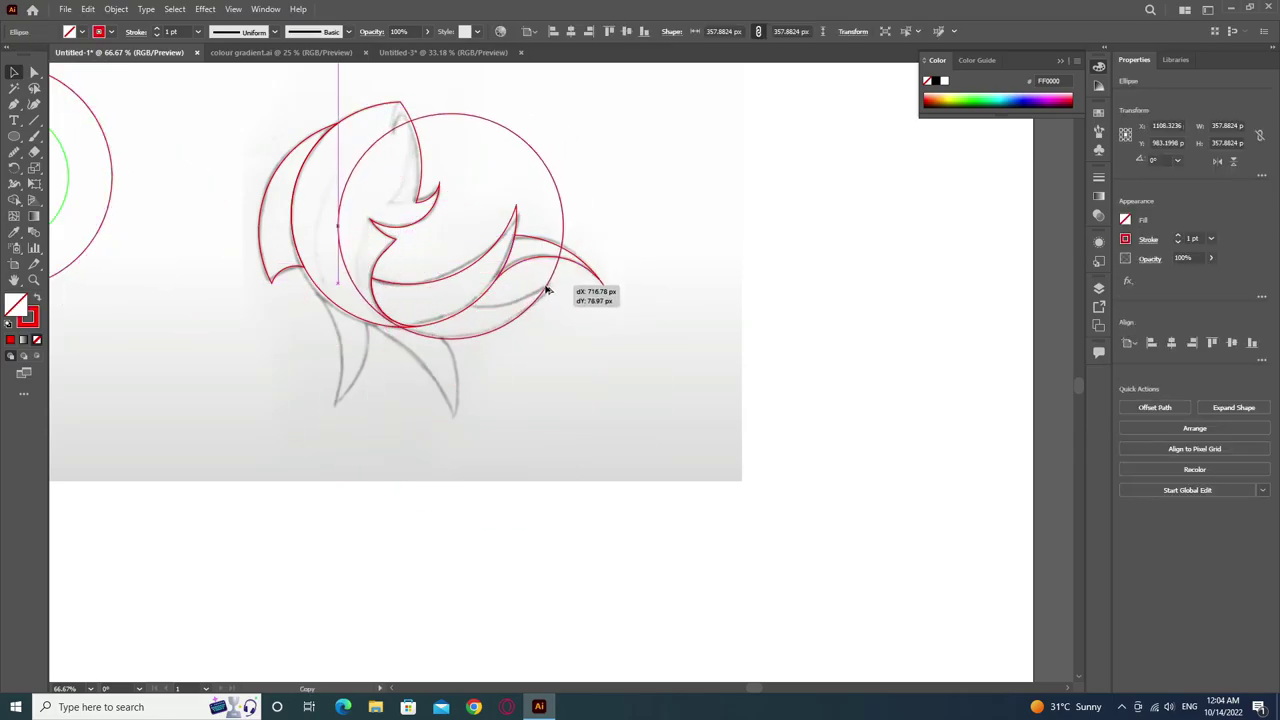
{"action": "key", "text": "ctrl+plus"}
{"action": "key", "text": "ctrl+plus"}
{"action": "key", "text": "ctrl+plus"}
{"action": "left_click_drag", "start_coordinate": [394, 400], "coordinate": [394, 411]}
{"action": "key", "text": "ctrl+y"}
{"action": "key", "text": "ctrl+y"}
{"action": "key", "text": "ctrl+minus"}
{"action": "key", "text": "ctrl+minus"}
{"action": "key", "text": "ctrl+minus"}
{"action": "key", "text": "ctrl+plus"}
{"action": "left_click_drag", "start_coordinate": [175, 245], "coordinate": [880, 340]}
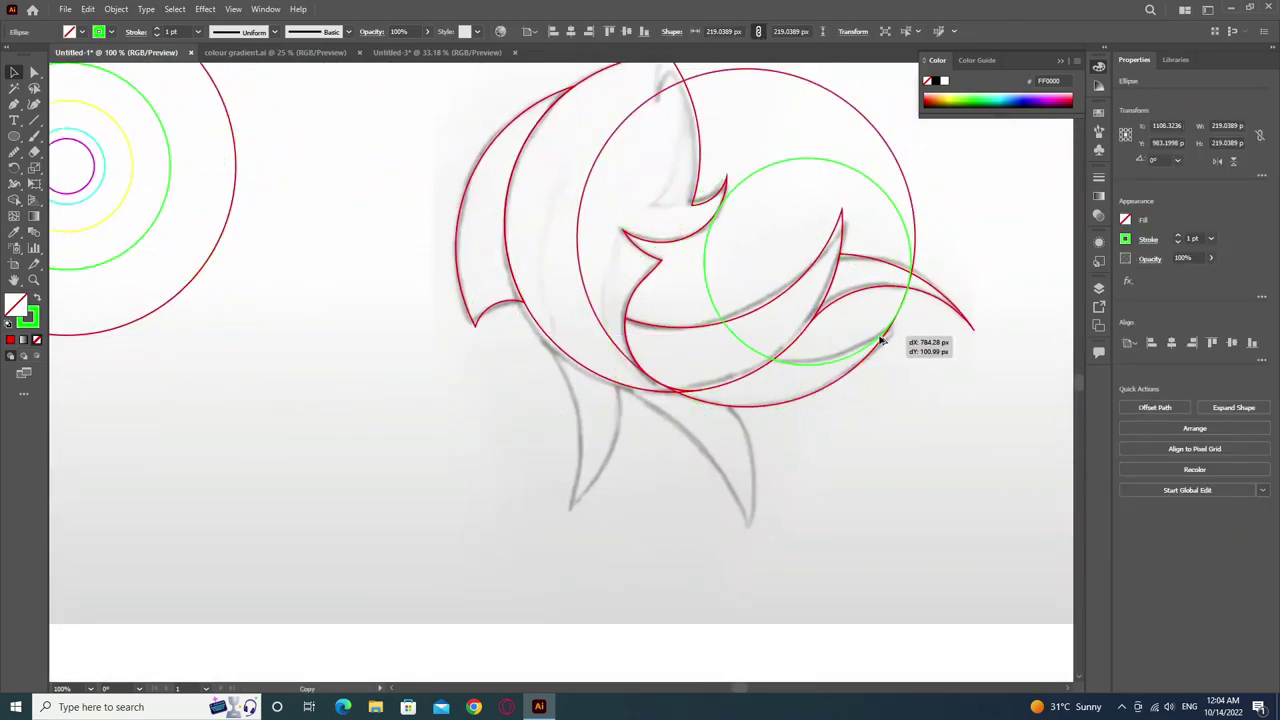
{"action": "key", "text": "ctrl+y"}
{"action": "key", "text": "ctrl+plus"}
{"action": "key", "text": "ctrl+plus"}
{"action": "key", "text": "ctrl+minus"}
{"action": "key", "text": "ctrl+minus"}
{"action": "key", "text": "ctrl+minus"}
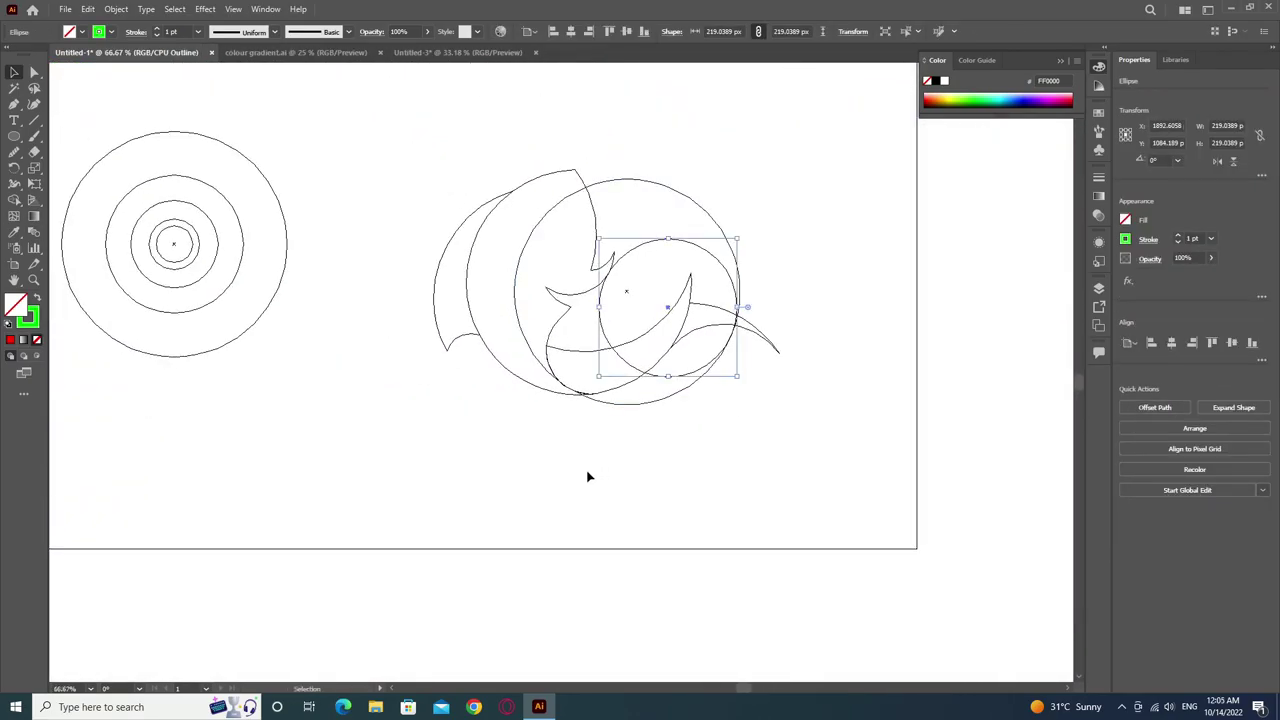
{"action": "key", "text": "ctrl+y"}
{"action": "left_click", "coordinate": [737, 477]}
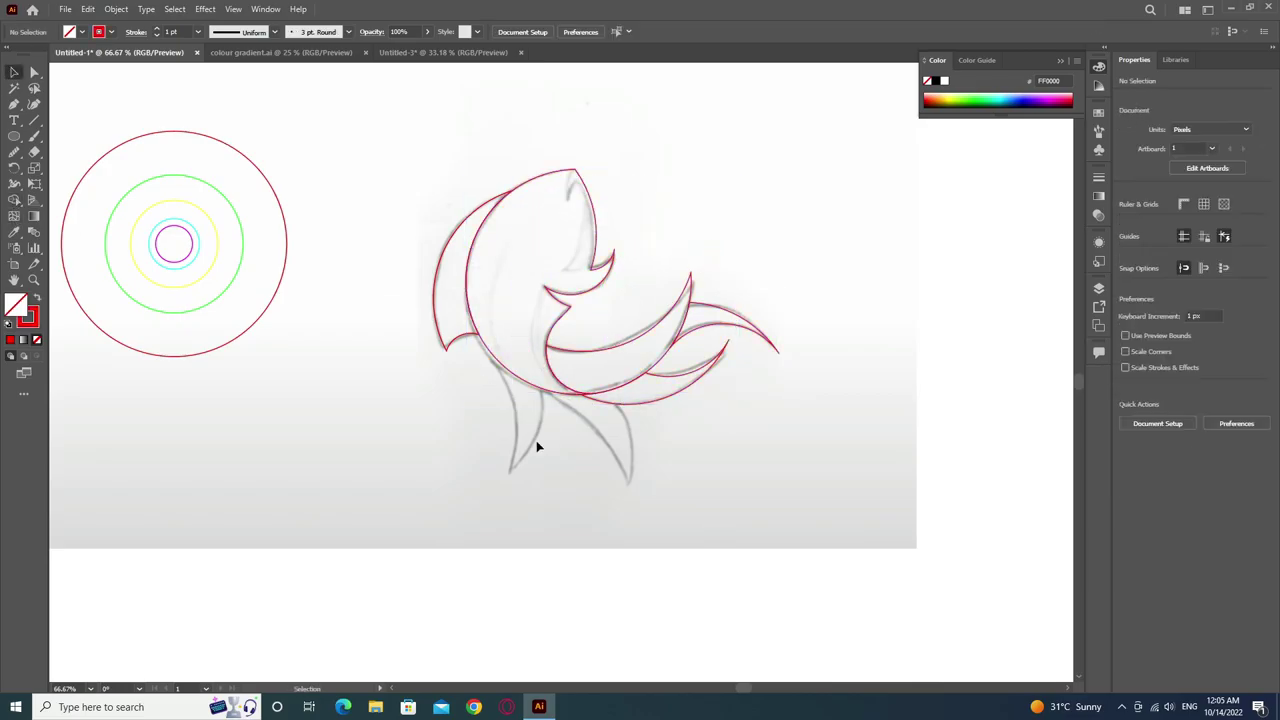
{"action": "left_click_drag", "start_coordinate": [592, 459], "coordinate": [683, 558]}
Align the large circle below the fish so it touches the body curve.
{"action": "key", "text": "ctrl+plus"}
{"action": "key", "text": "ctrl+plus"}
{"action": "key", "text": "ctrl+plus"}
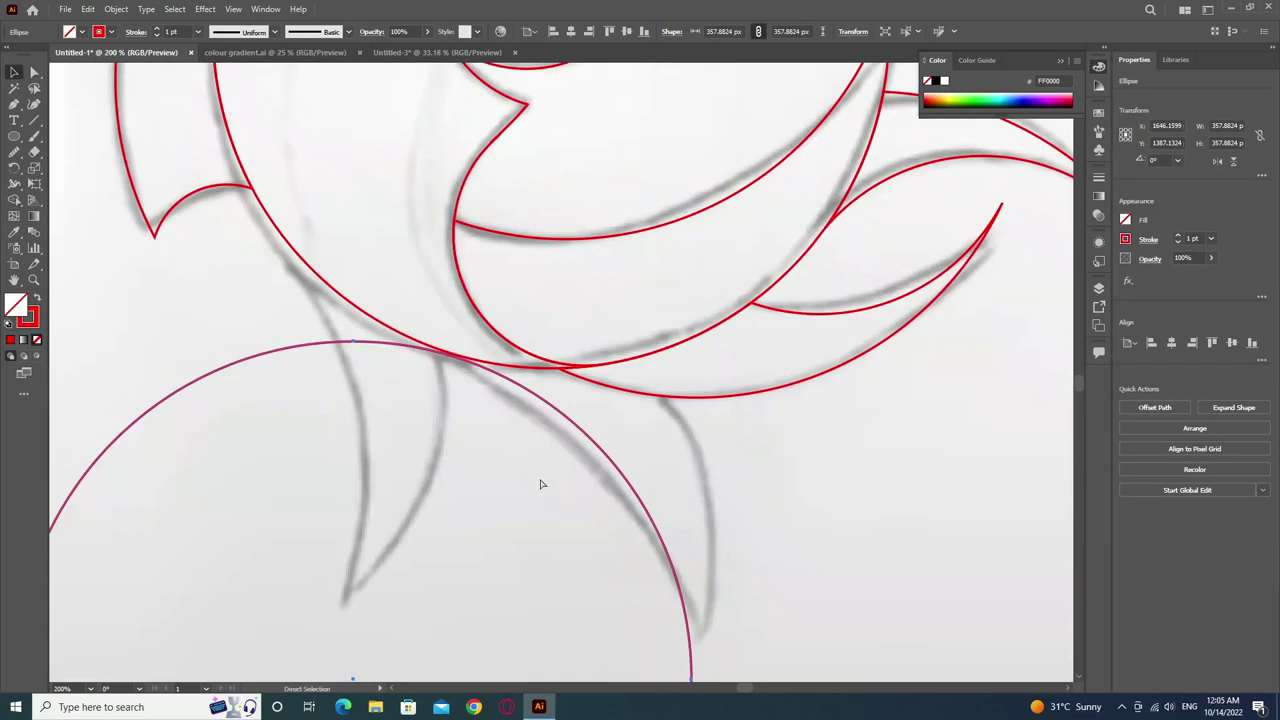
{"action": "key", "text": "ctrl+plus"}
{"action": "key", "text": "ctrl+plus"}
{"action": "key", "text": "ctrl+plus"}
{"action": "key", "text": "ctrl+y"}
{"action": "left_click_drag", "start_coordinate": [600, 350], "coordinate": [760, 487]}
{"action": "key", "text": "ctrl+minus"}
{"action": "key", "text": "ctrl+minus"}
{"action": "key", "text": "ctrl+minus"}
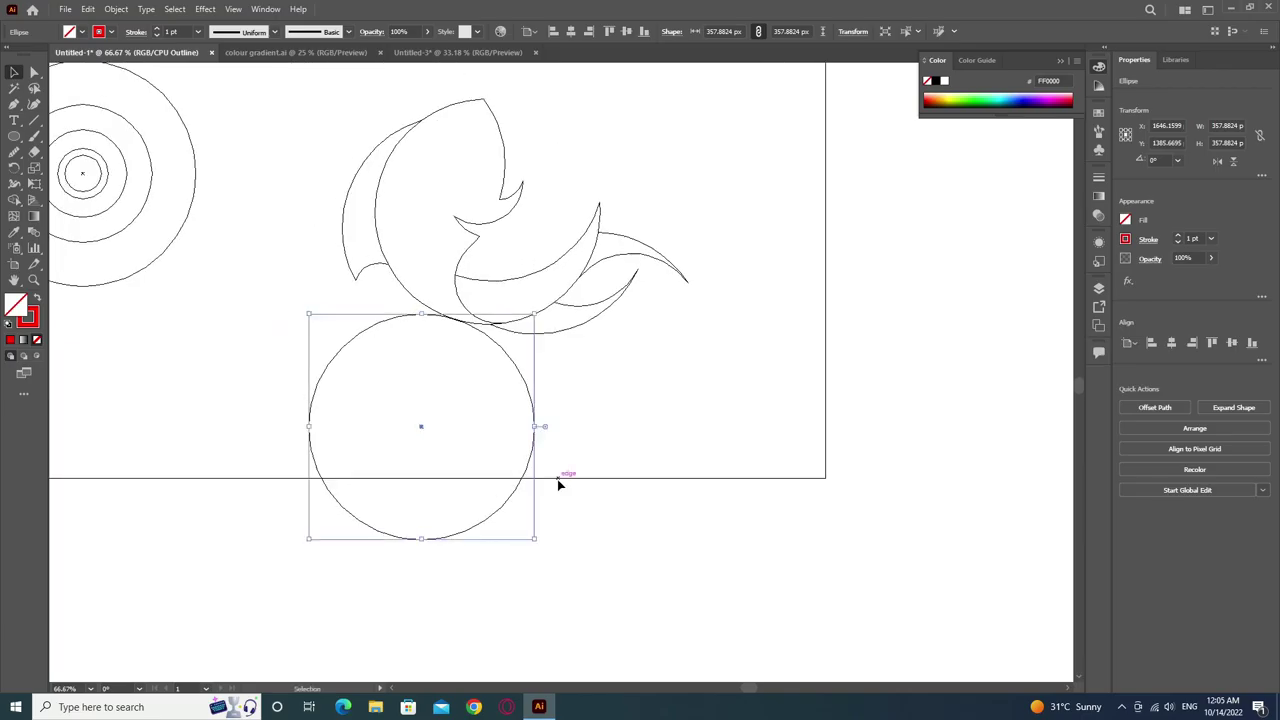
{"action": "key", "text": "ctrl+y"}
Carve the first lower fin crescent with Shape Builder and set its stroke colour.
{"action": "mouse_move", "coordinate": [557, 479]}
{"action": "left_mouse_down"}
{"action": "mouse_move", "coordinate": [508, 453]}
{"action": "mouse_move", "coordinate": [320, 280]}
{"action": "left_mouse_up"}
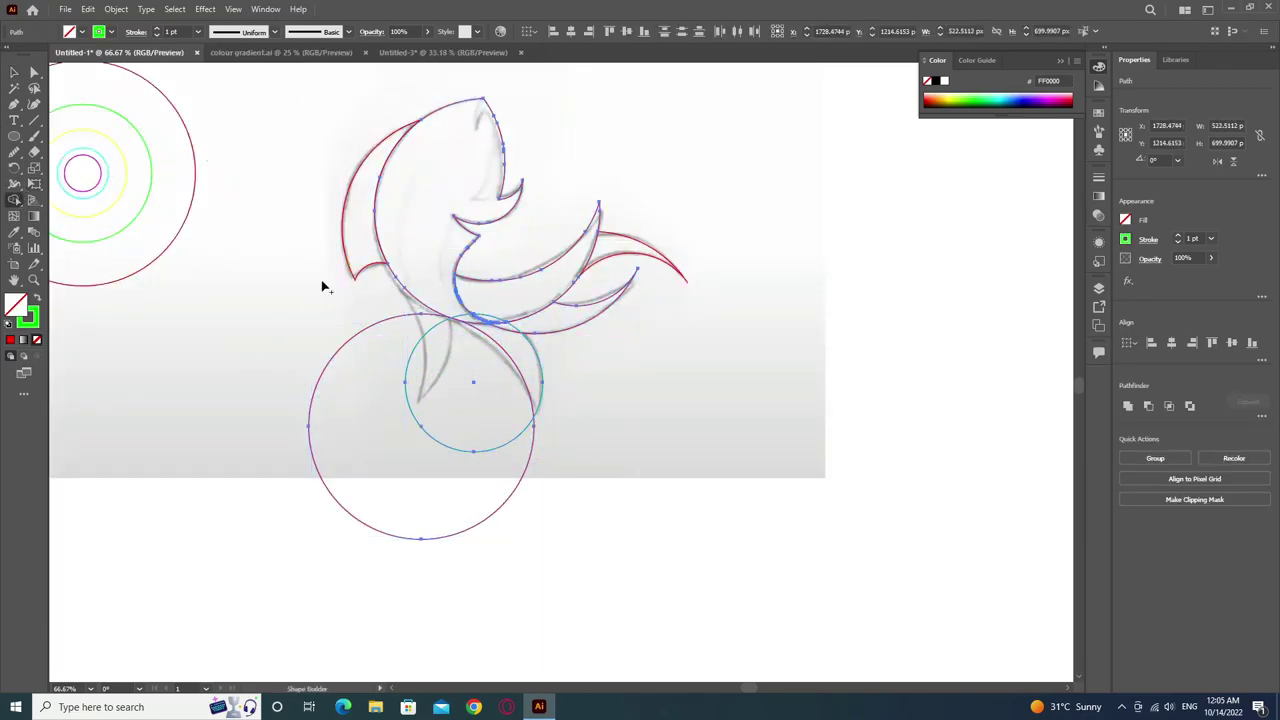
{"action": "key", "text": "shift+m"}
{"action": "left_click", "coordinate": [434, 437], "text": "alt"}
{"action": "key", "text": "v"}
{"action": "left_click_drag", "start_coordinate": [492, 397], "coordinate": [533, 403]}
{"action": "double_click", "coordinate": [27, 317]}
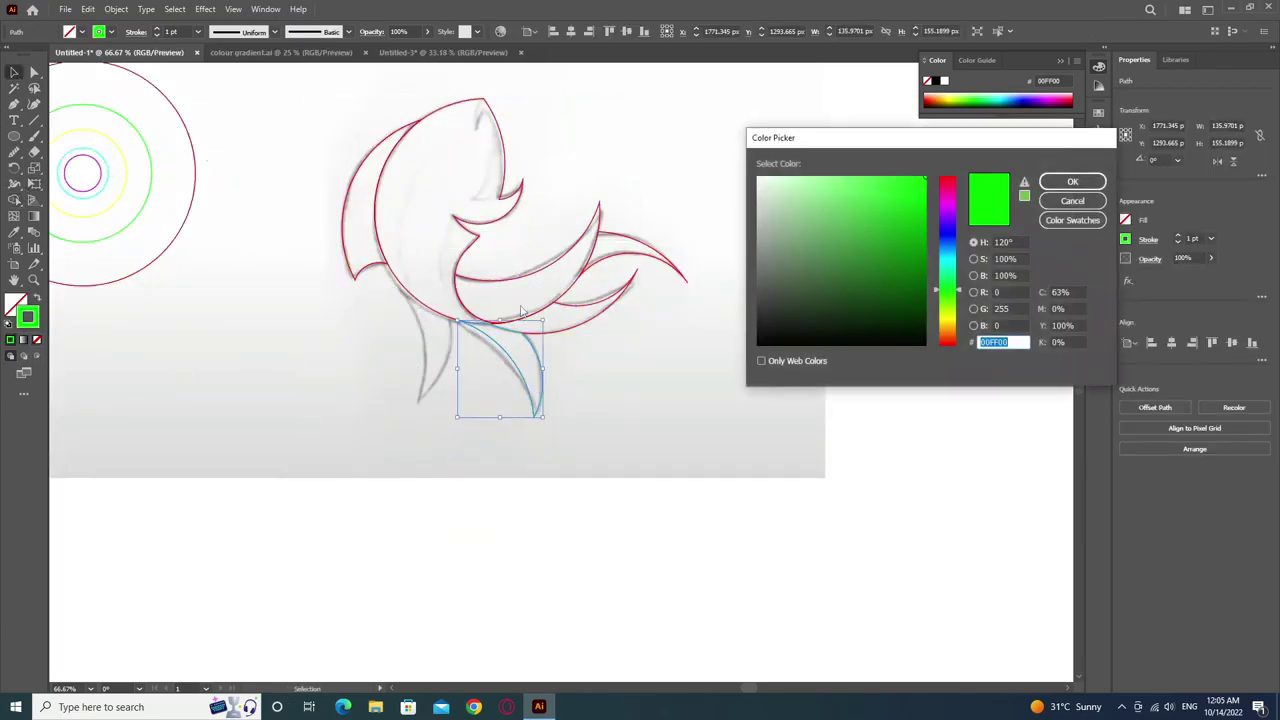
{"action": "key", "text": "Return"}
{"action": "key", "text": "v"}
Place a green circle copy inside the big circle and check its edges in Outline view.
{"action": "scroll", "coordinate": [394, 437], "scroll_direction": "up", "scroll_amount": 3}
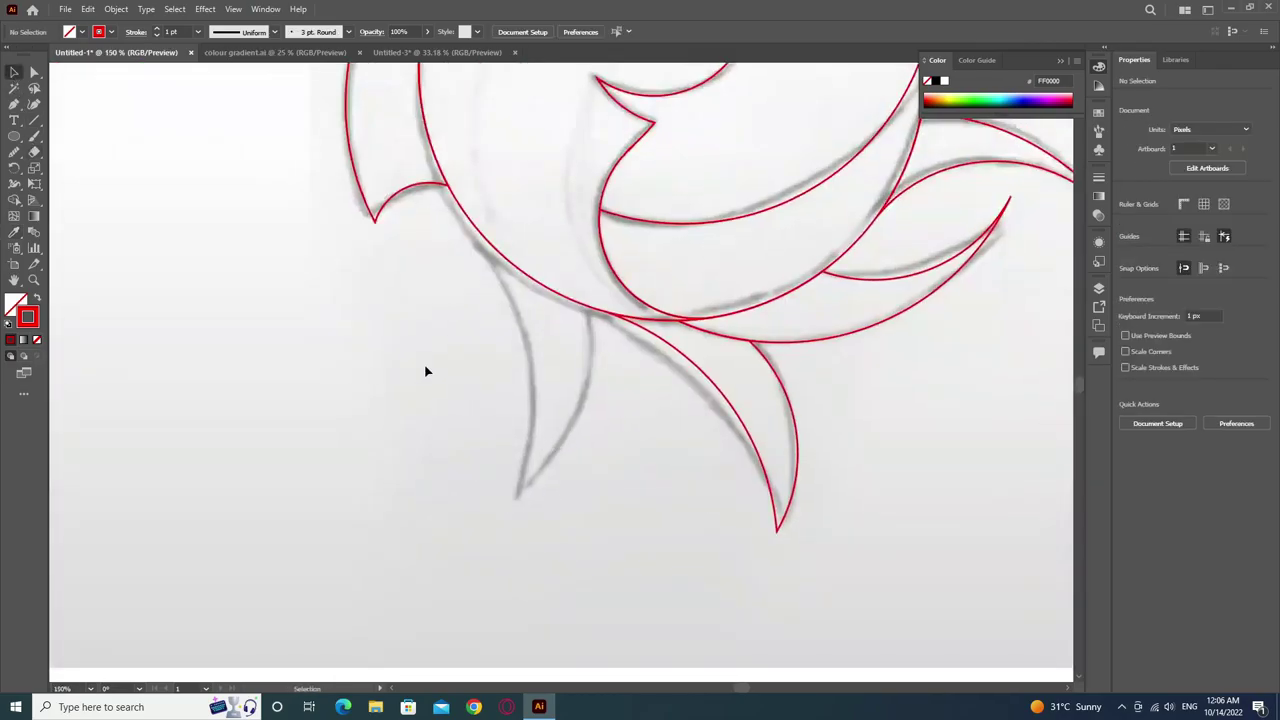
{"action": "scroll", "coordinate": [451, 389], "scroll_direction": "down", "scroll_amount": 3}
{"action": "left_click_drag", "start_coordinate": [269, 256], "coordinate": [502, 438]}
{"action": "scroll", "coordinate": [502, 438], "scroll_direction": "up", "scroll_amount": 3}
{"action": "scroll", "coordinate": [560, 309], "scroll_direction": "up", "scroll_amount": 3}
{"action": "key", "text": "ctrl+y"}
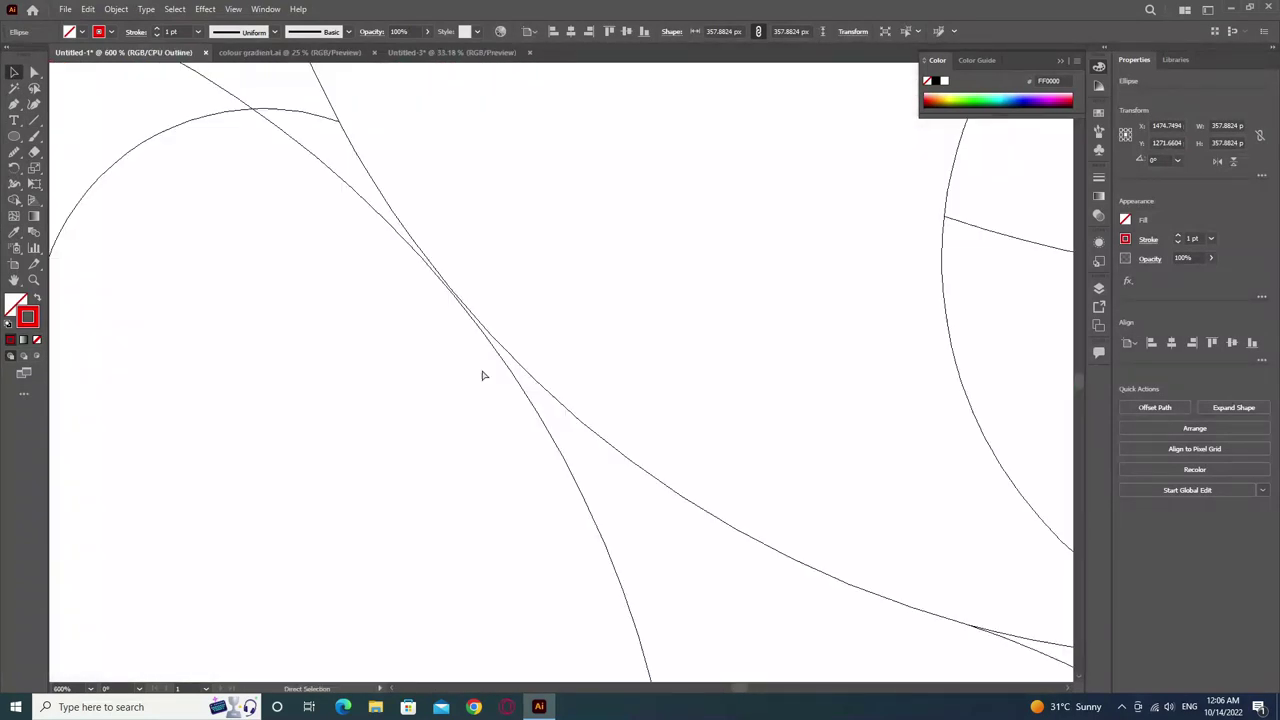
{"action": "scroll", "coordinate": [474, 320], "scroll_direction": "down", "scroll_amount": 5}
{"action": "key", "text": "ctrl+y"}
Carve the second lower fin crescent, delete leftover regions, and give it the red outline.
{"action": "left_click_drag", "start_coordinate": [323, 346], "coordinate": [623, 517]}
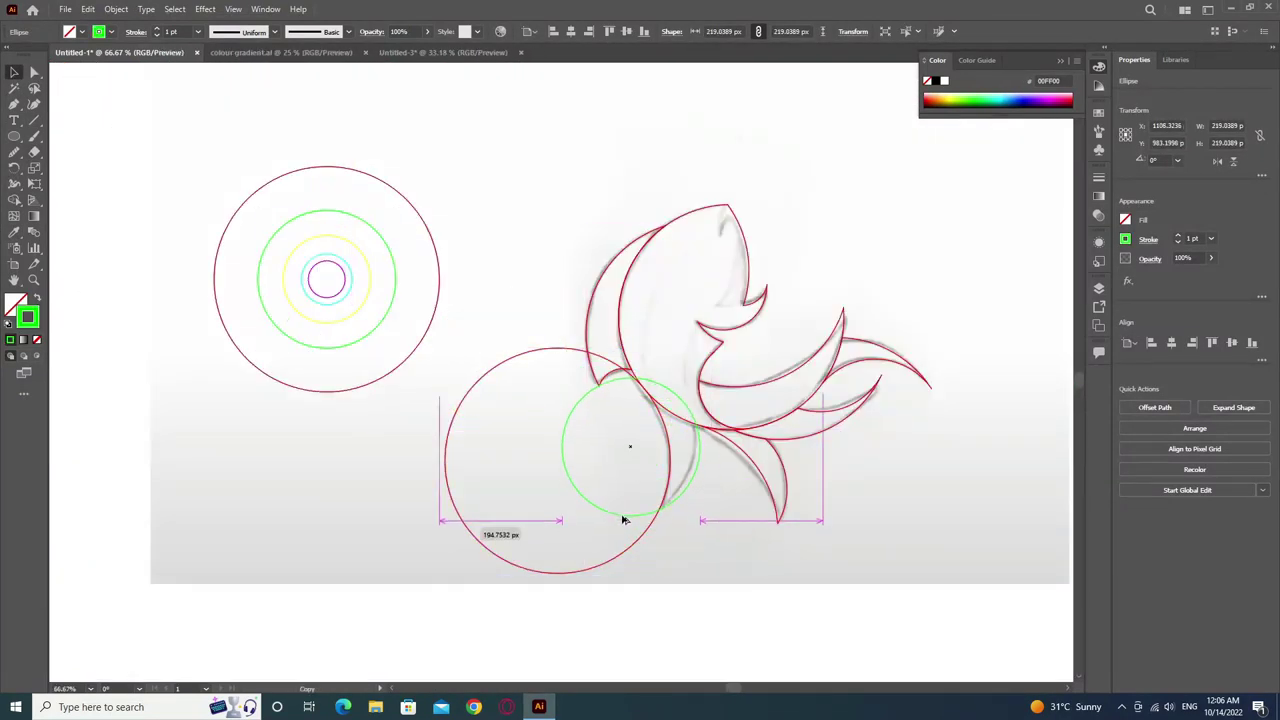
{"action": "left_click", "coordinate": [585, 381], "text": "shift"}
{"action": "key", "text": "shift+m"}
{"action": "left_click", "coordinate": [663, 471]}
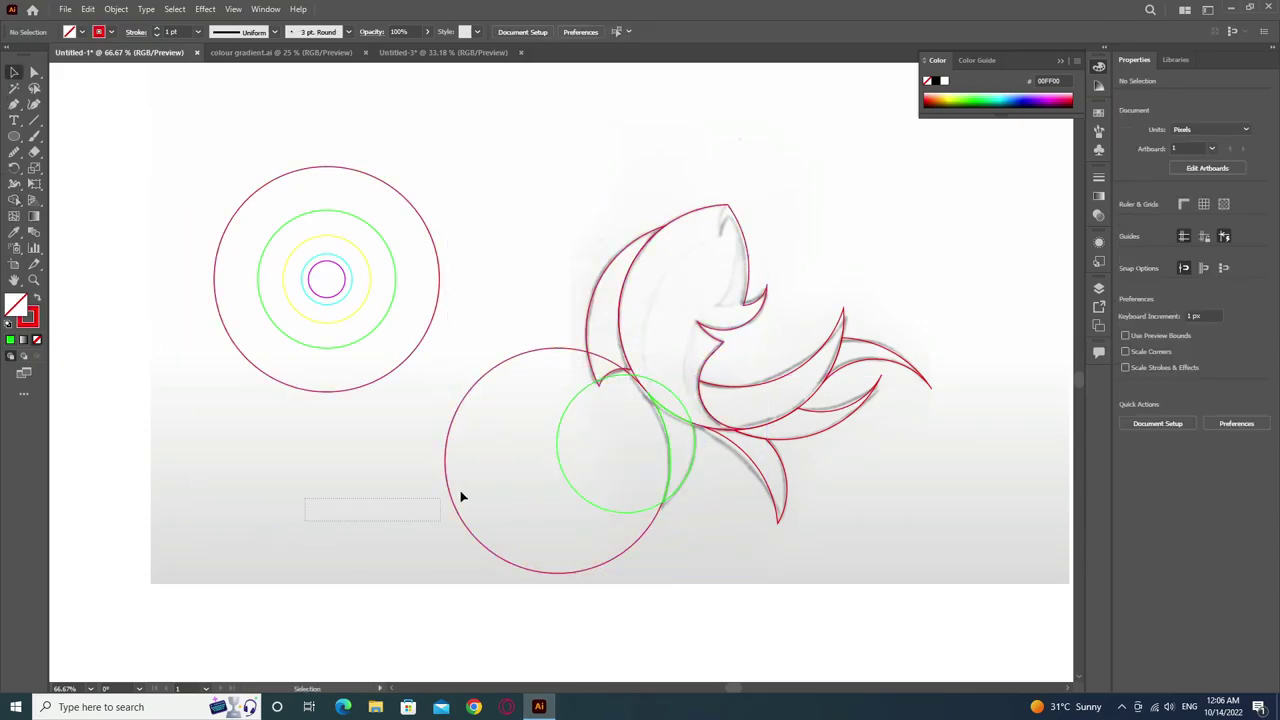
{"action": "left_click", "coordinate": [486, 423]}
{"action": "key", "text": "Delete"}
{"action": "key", "text": "i"}
{"action": "left_click", "coordinate": [734, 418]}
{"action": "key", "text": "v"}
{"action": "left_click", "coordinate": [453, 177]}
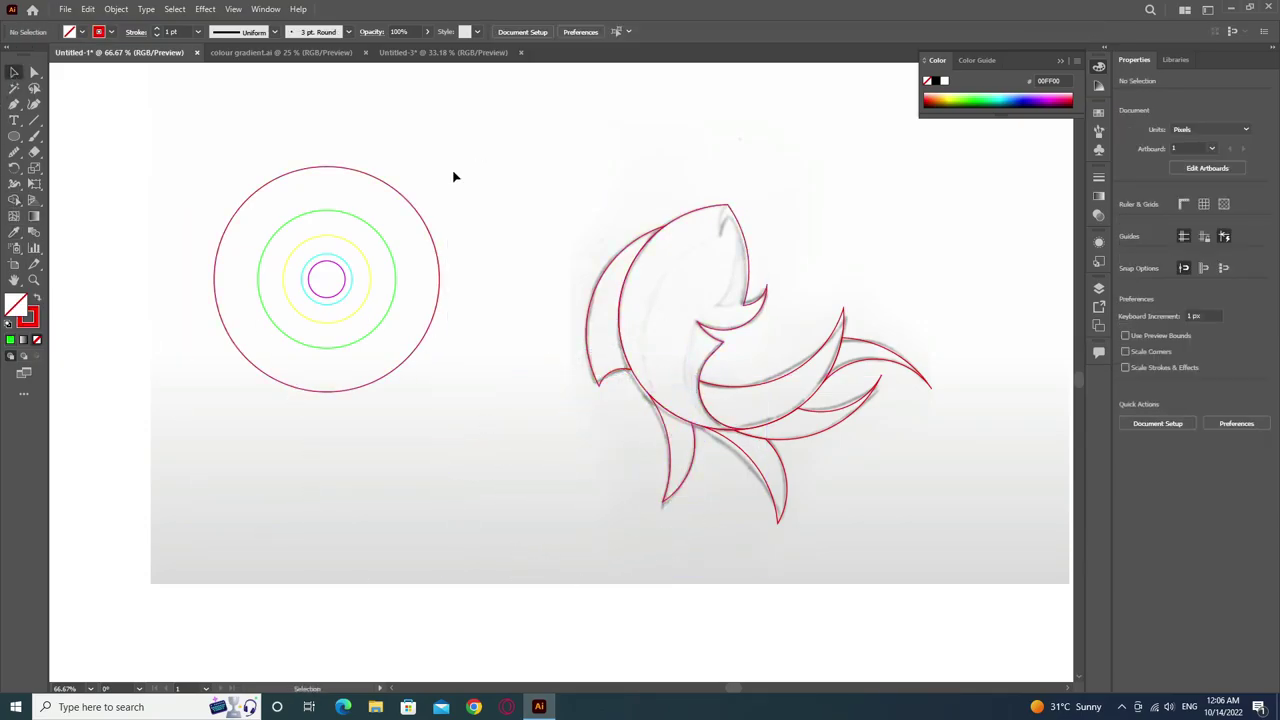
{"action": "left_click", "coordinate": [327, 298]}
Copy the small circle onto the head tip, align it in Outline view, and select it with the body.
{"action": "left_click_drag", "start_coordinate": [327, 298], "coordinate": [732, 256], "text": "alt"}
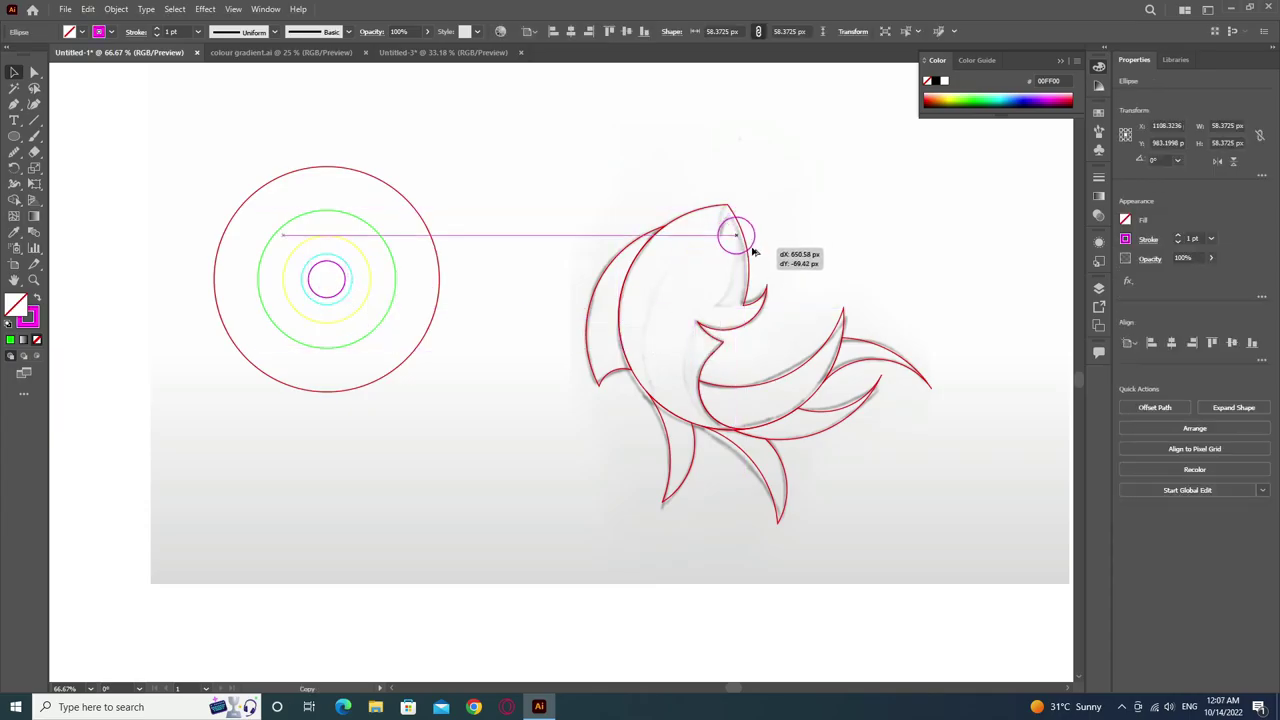
{"action": "key", "text": "ctrl+plus"}
{"action": "key", "text": "ctrl+plus"}
{"action": "key", "text": "ctrl+plus"}
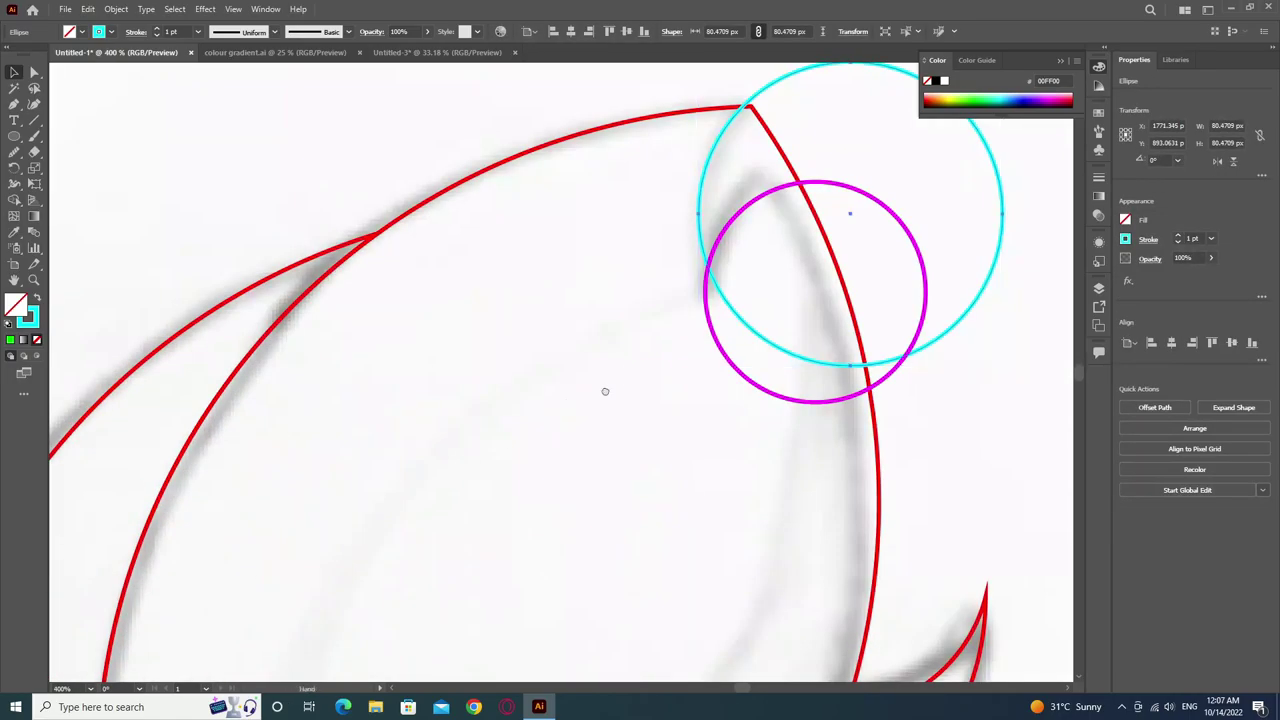
{"action": "key", "text": "ctrl+y"}
{"action": "left_click", "coordinate": [571, 166]}
{"action": "left_click_drag", "start_coordinate": [596, 226], "coordinate": [600, 229]}
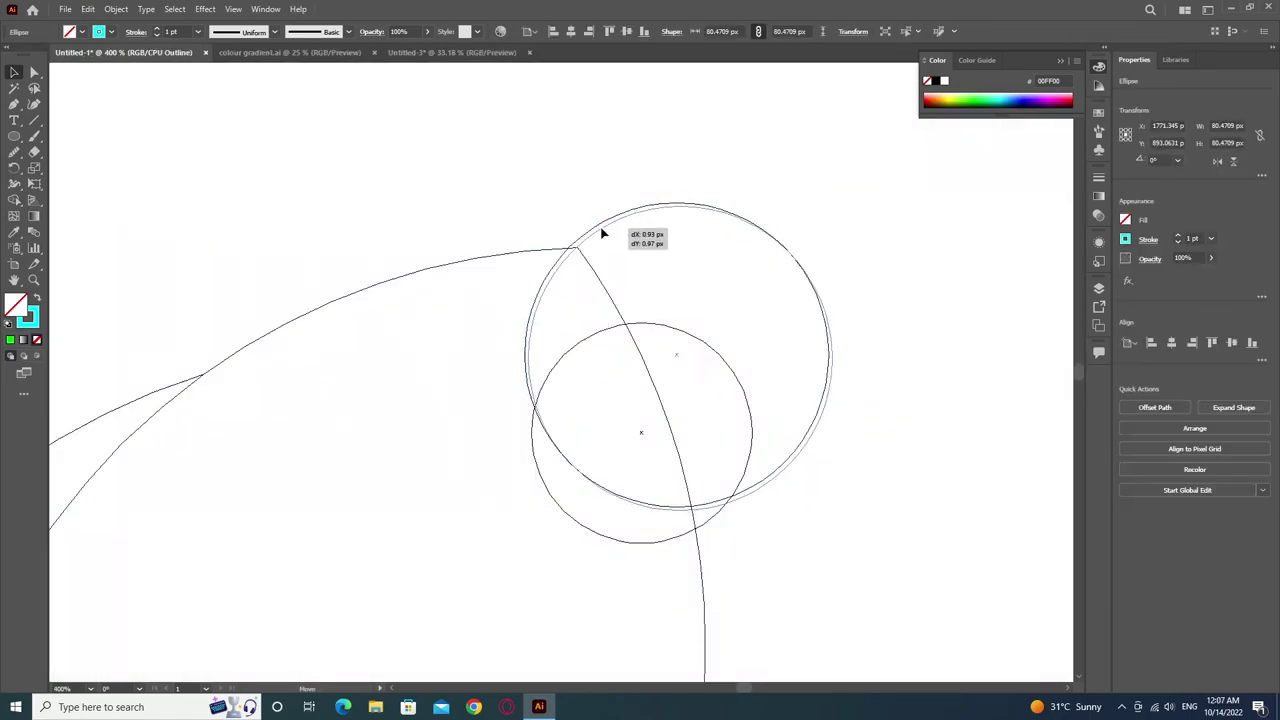
{"action": "left_click", "coordinate": [885, 417]}
{"action": "key", "text": "ctrl+y"}
{"action": "key", "text": "ctrl+1"}
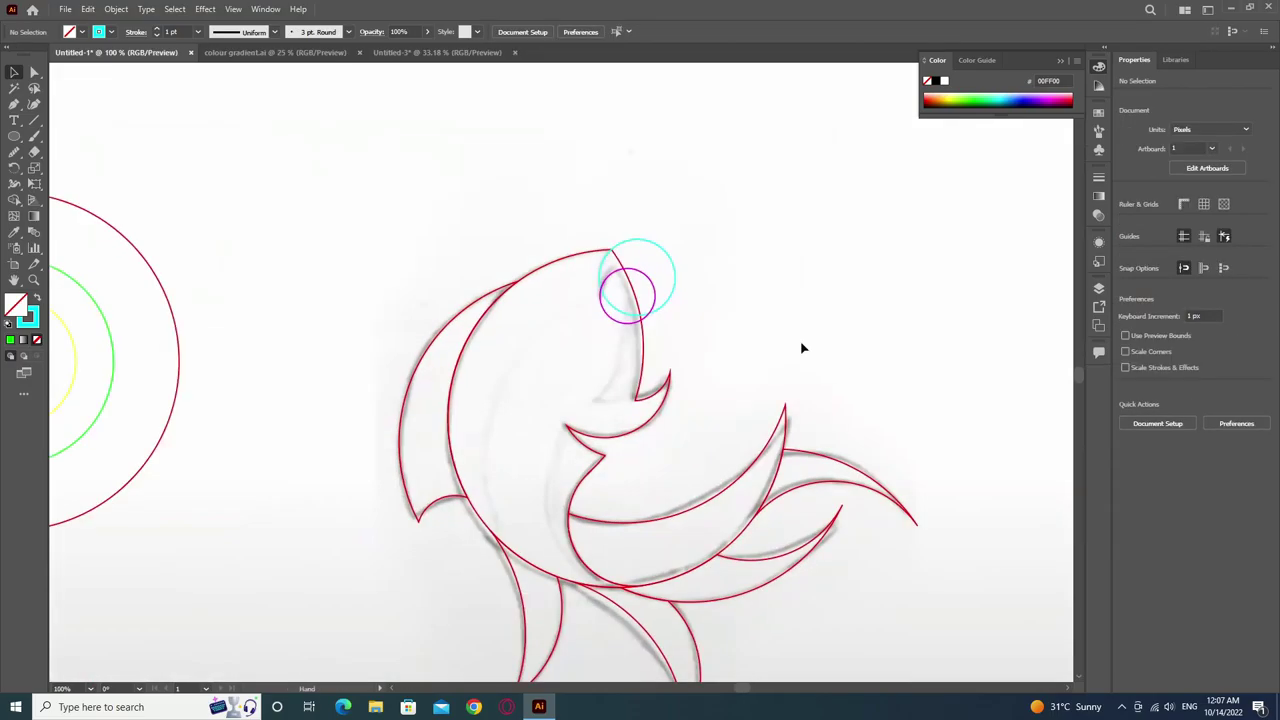
{"action": "left_click_drag", "start_coordinate": [700, 225], "coordinate": [615, 262]}
{"action": "key", "text": "shift+m"}
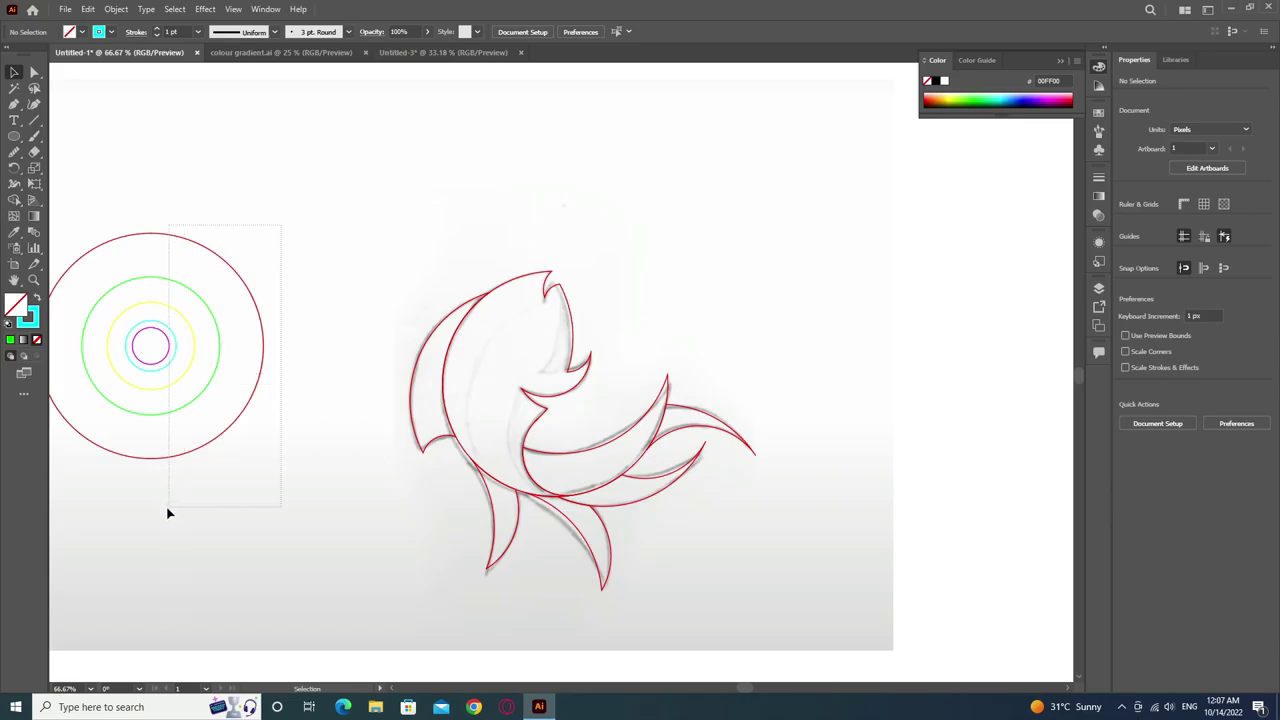
Copy the blue-to-purple gradient circle from the gradient swatch document into the drawing's upper right.
{"action": "left_click_drag", "start_coordinate": [100, 549], "coordinate": [227, 450]}
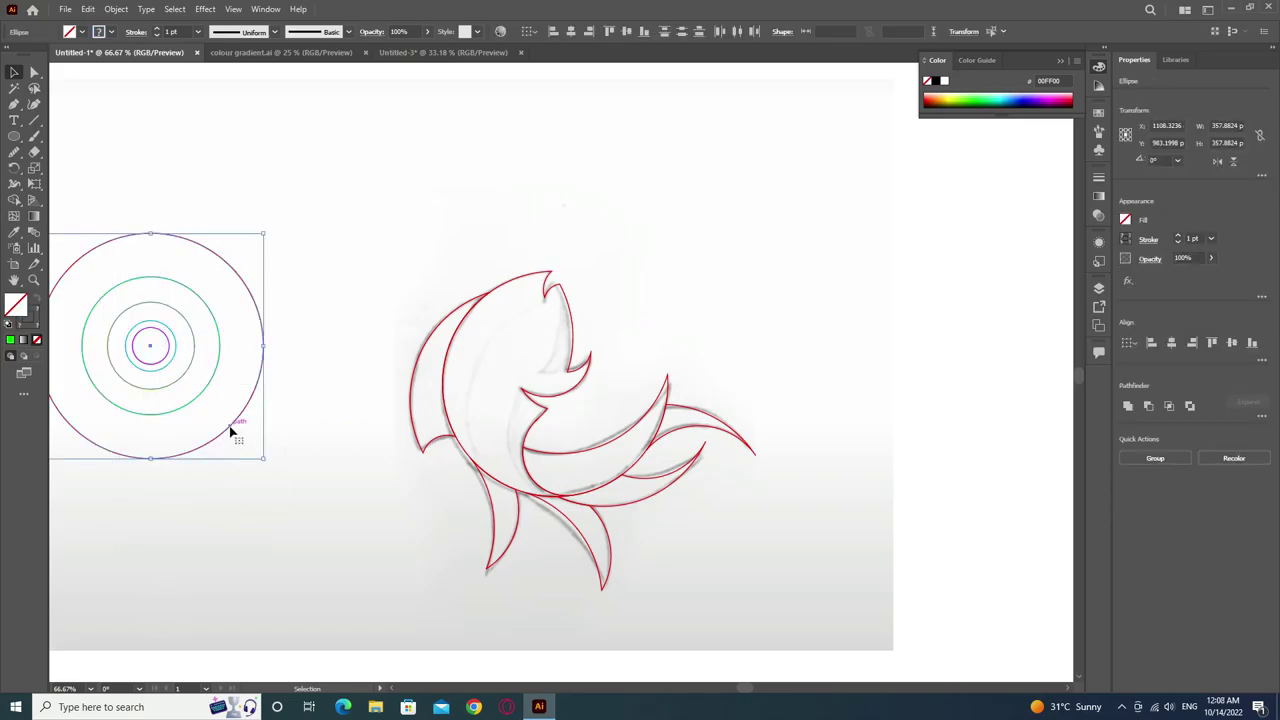
{"action": "left_click", "coordinate": [285, 52]}
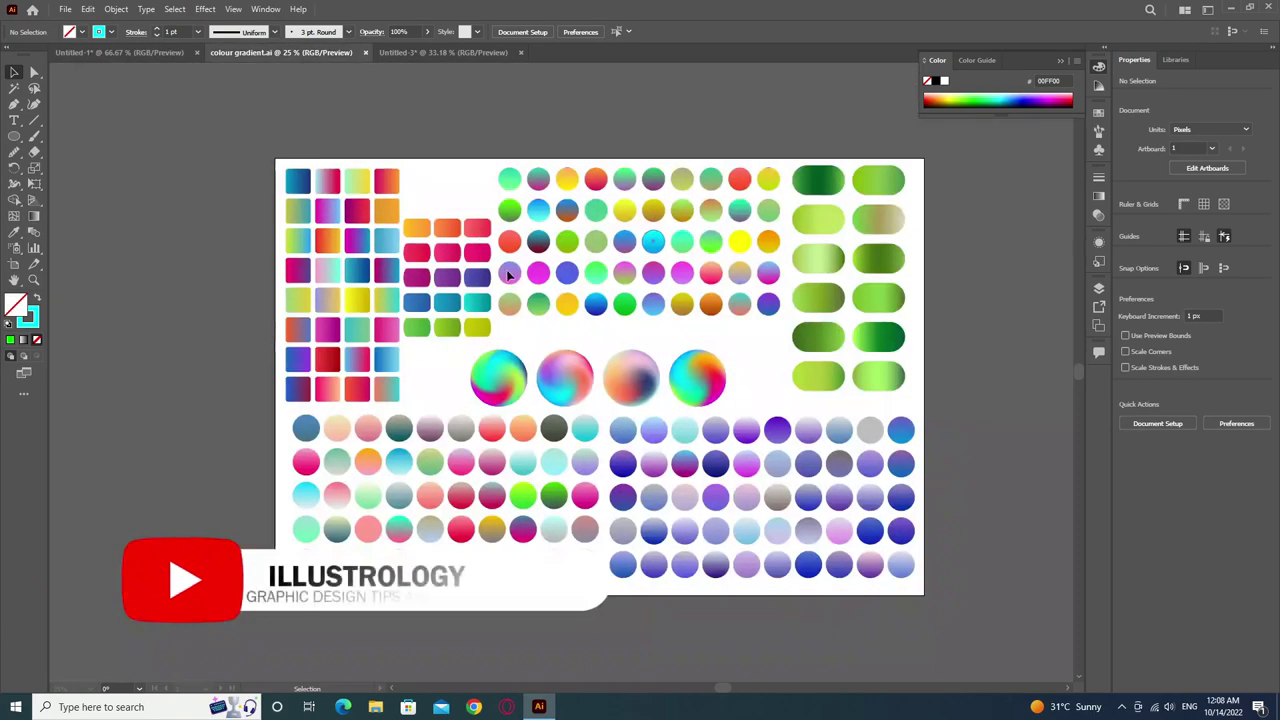
{"action": "left_click_drag", "start_coordinate": [901, 432], "coordinate": [900, 430]}
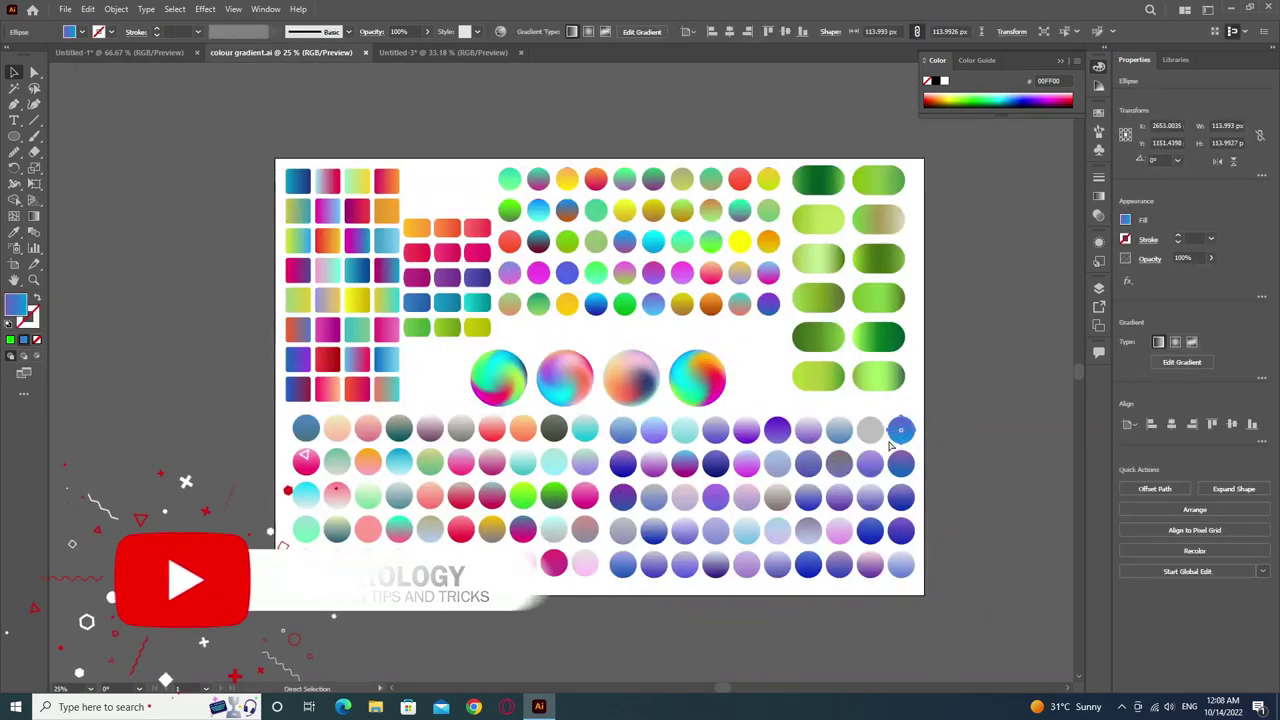
{"action": "left_click", "coordinate": [174, 57]}
{"action": "key", "text": "ctrl+v"}
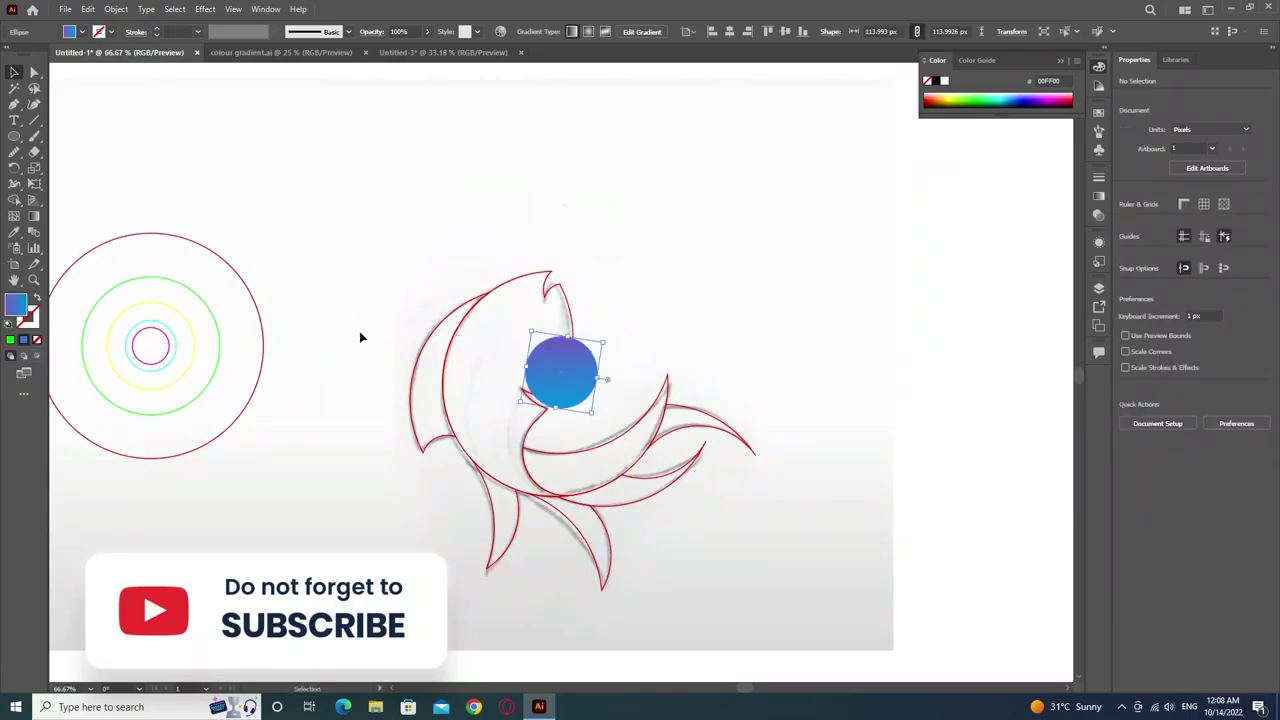
{"action": "left_click_drag", "start_coordinate": [547, 373], "coordinate": [757, 225]}
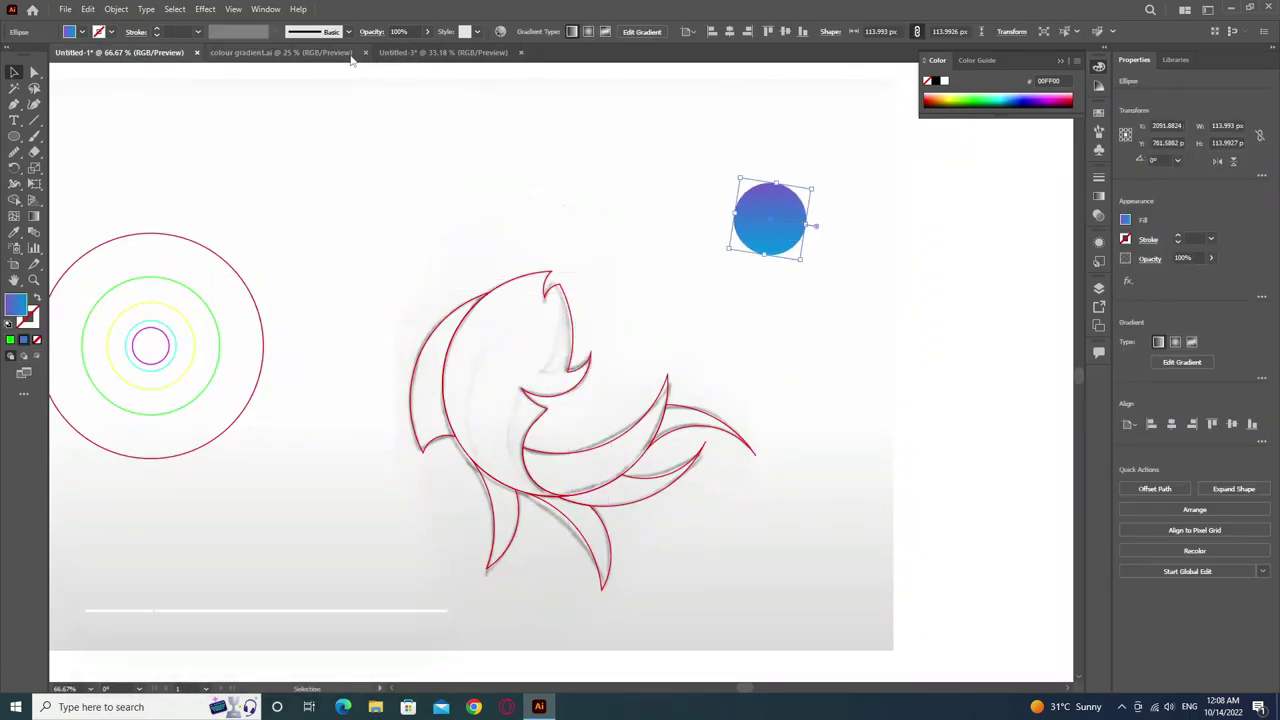
Paste the cyan gradient circle into the drawing and place it above the fish.
{"action": "key", "text": "ctrl+Tab"}
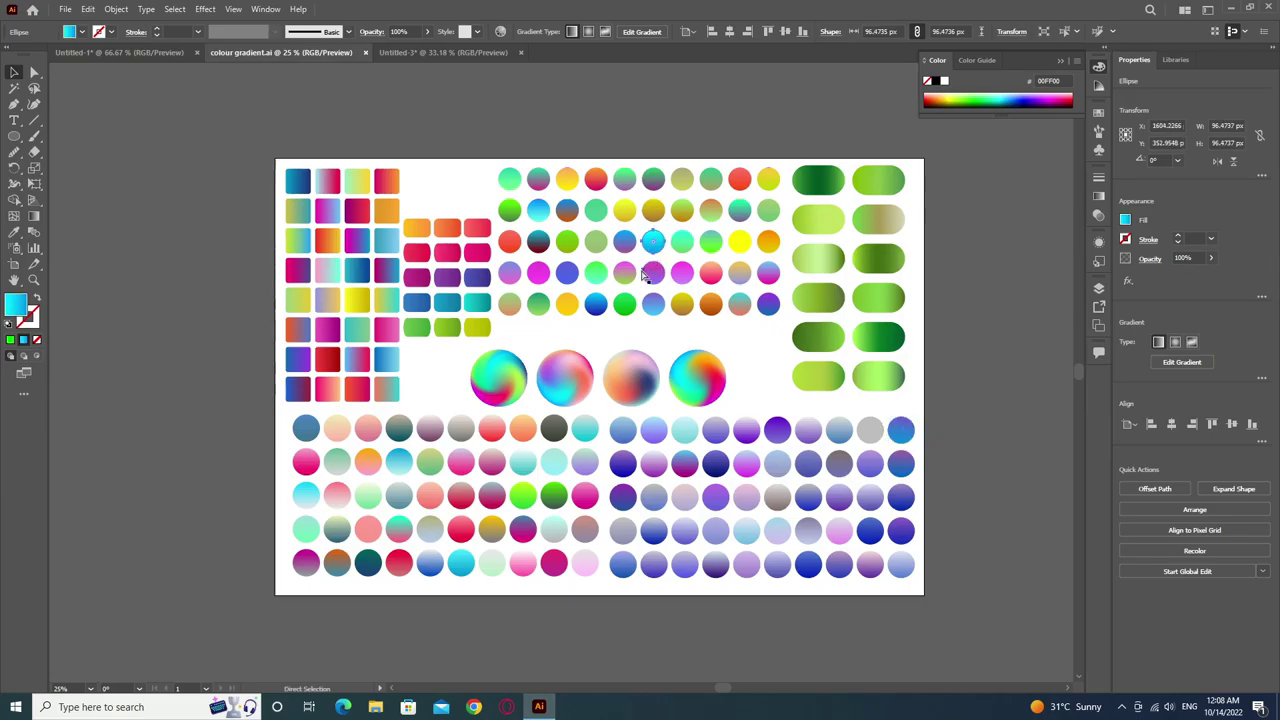
{"action": "left_click", "coordinate": [148, 57]}
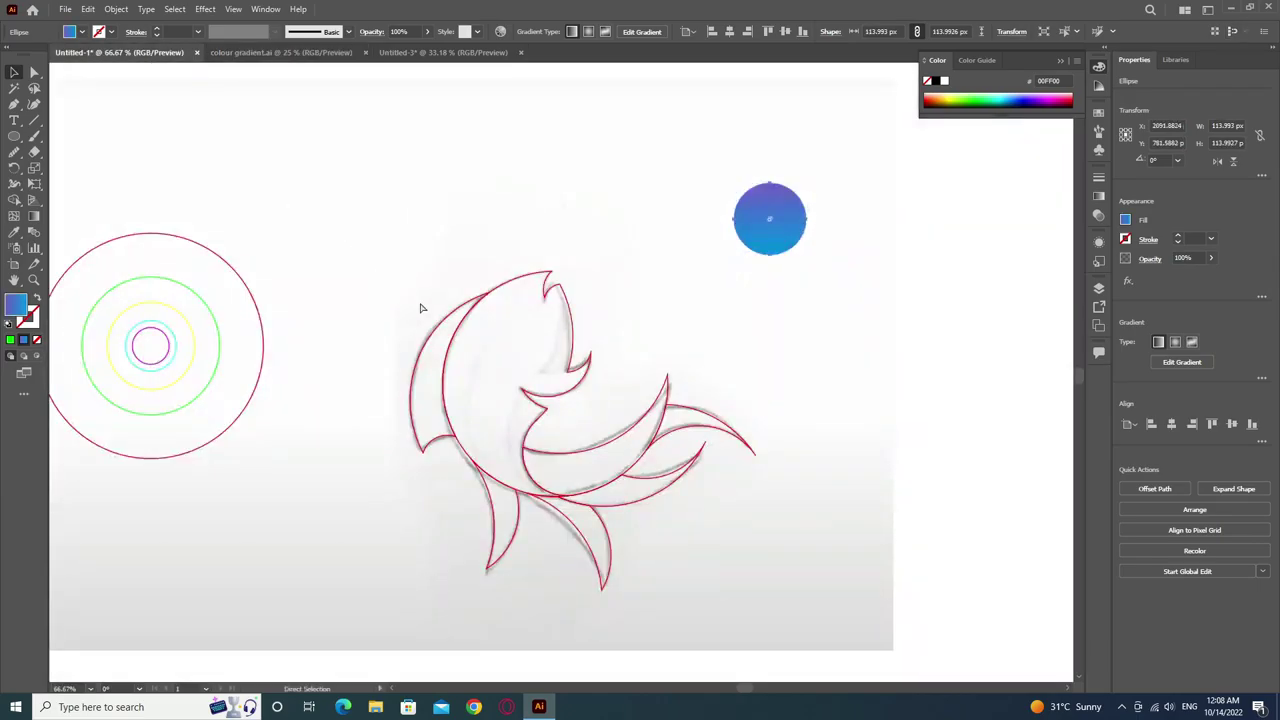
{"action": "key", "text": "ctrl+v"}
{"action": "left_click_drag", "start_coordinate": [576, 262], "coordinate": [601, 185]}
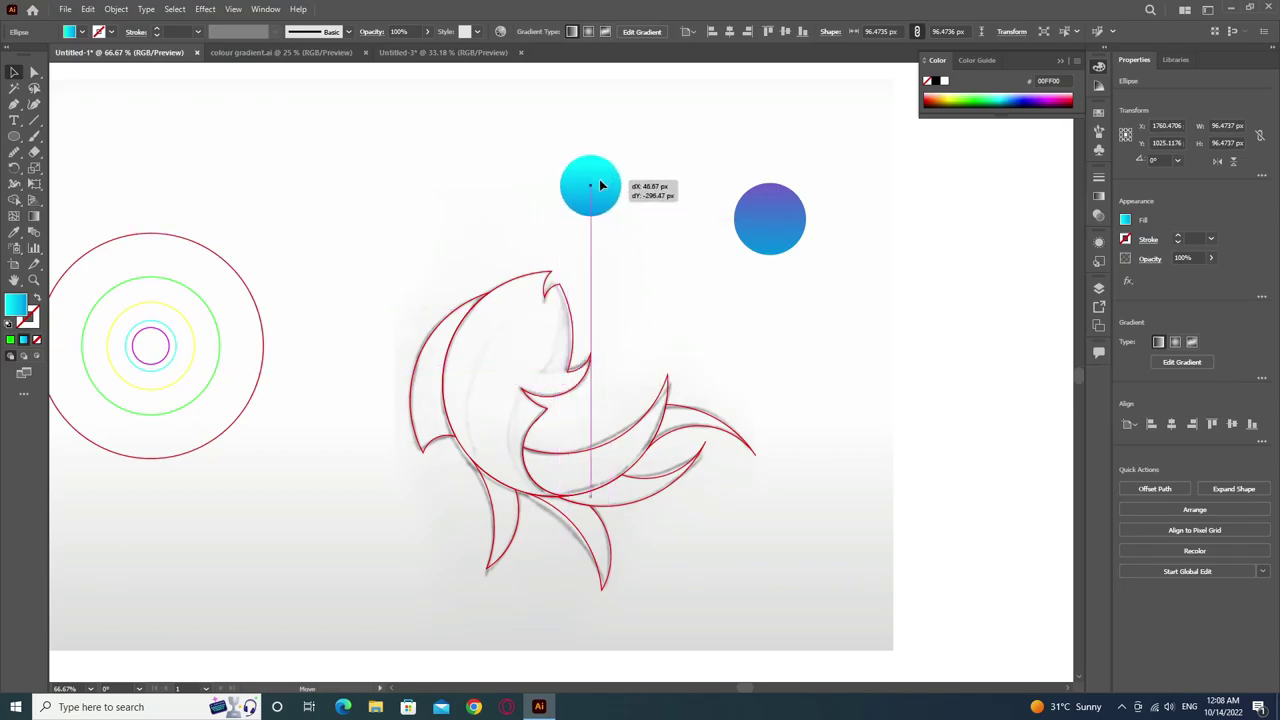
{"action": "left_click", "coordinate": [771, 374]}
{"action": "left_click", "coordinate": [562, 293]}
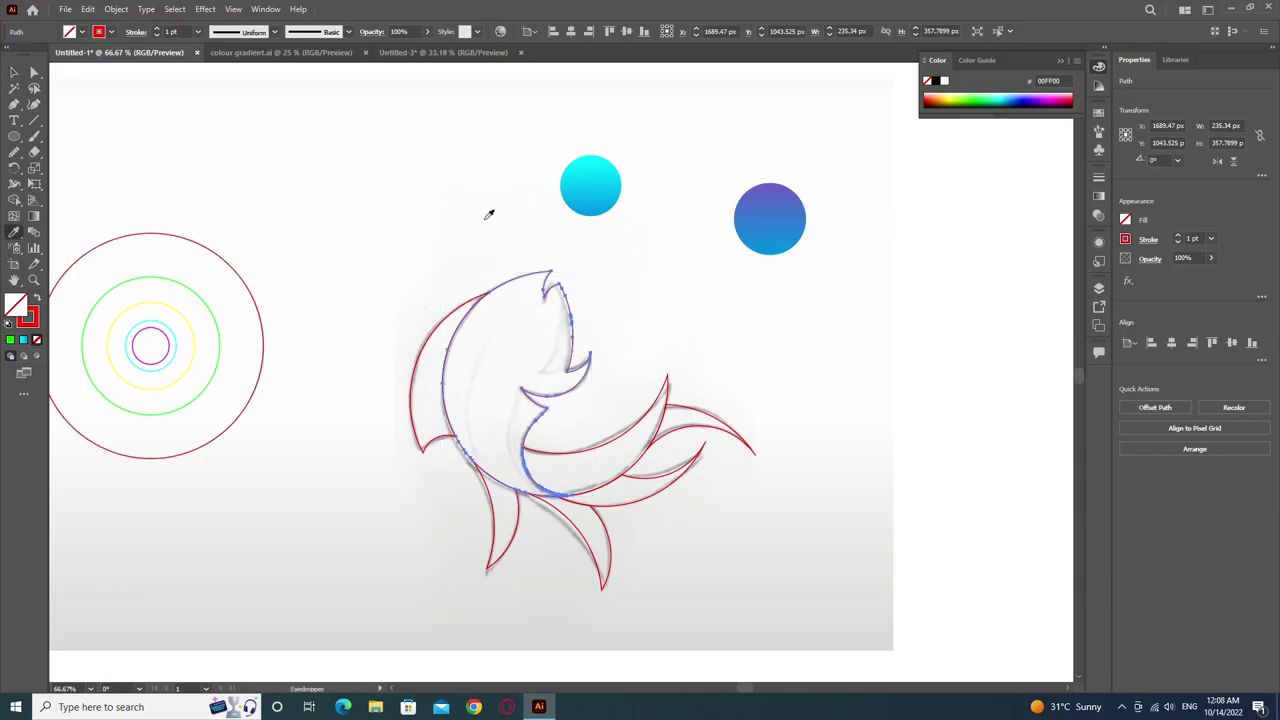
Eyedropper the cyan gradient onto the fish head and the blue-purple gradient onto the wing outlines.
{"action": "left_click", "coordinate": [586, 190]}
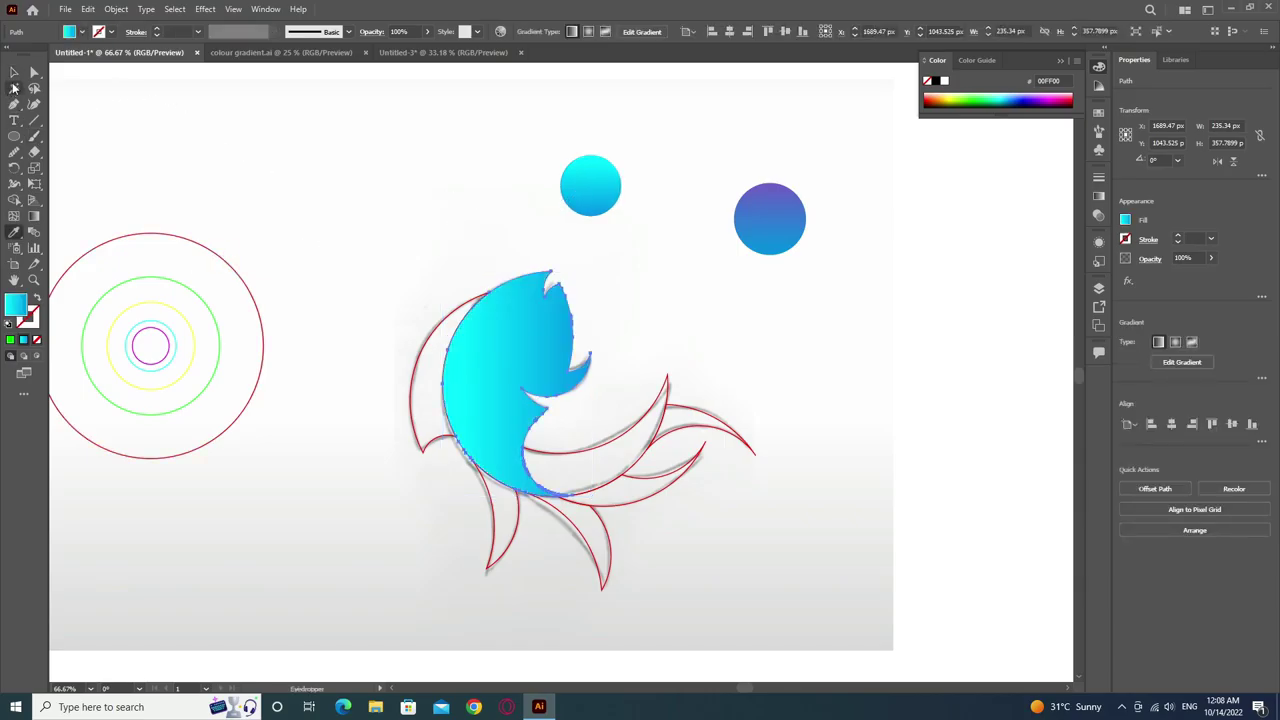
{"action": "left_click", "coordinate": [343, 300]}
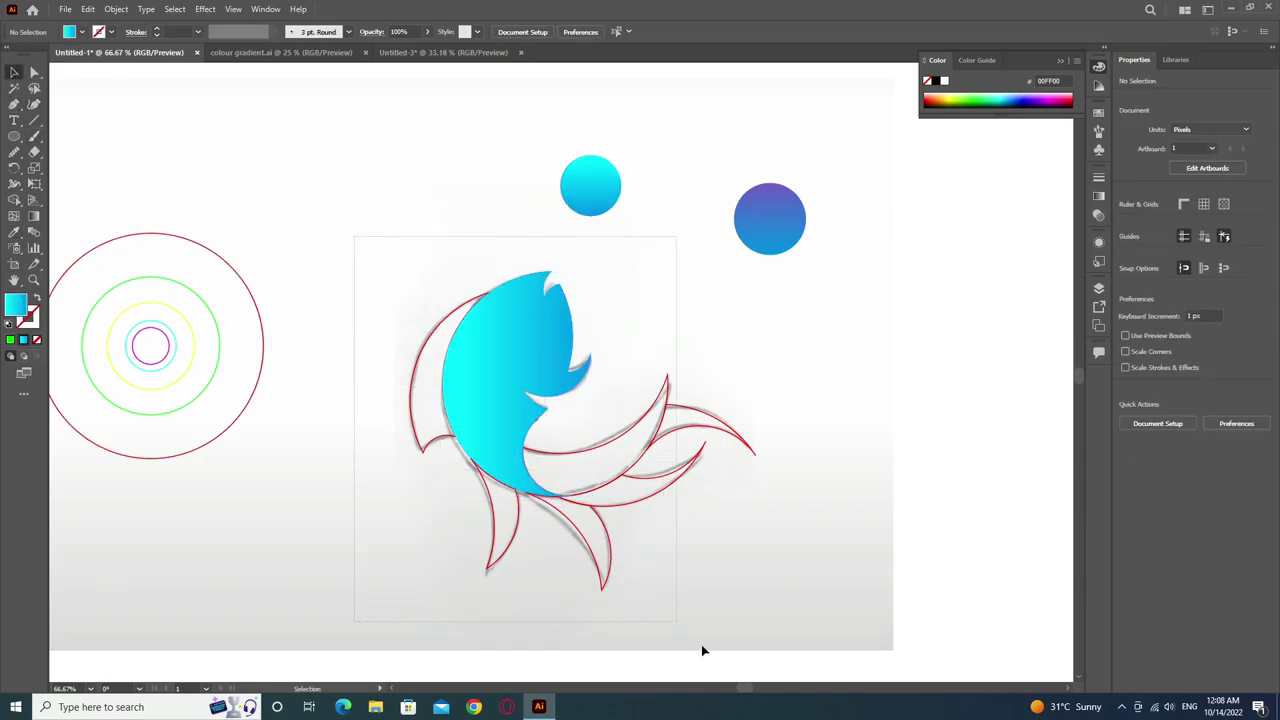
{"action": "left_click_drag", "start_coordinate": [702, 651], "coordinate": [640, 615]}
{"action": "left_click", "coordinate": [485, 394], "text": "shift"}
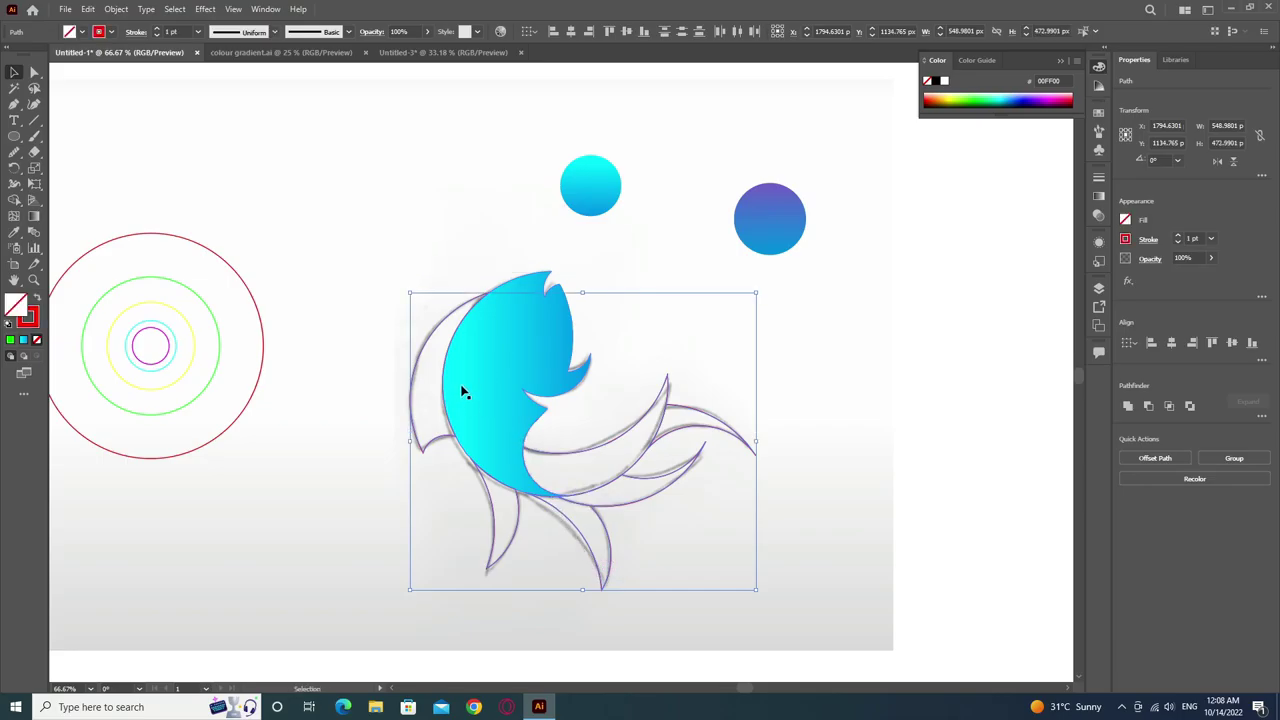
{"action": "key", "text": "i"}
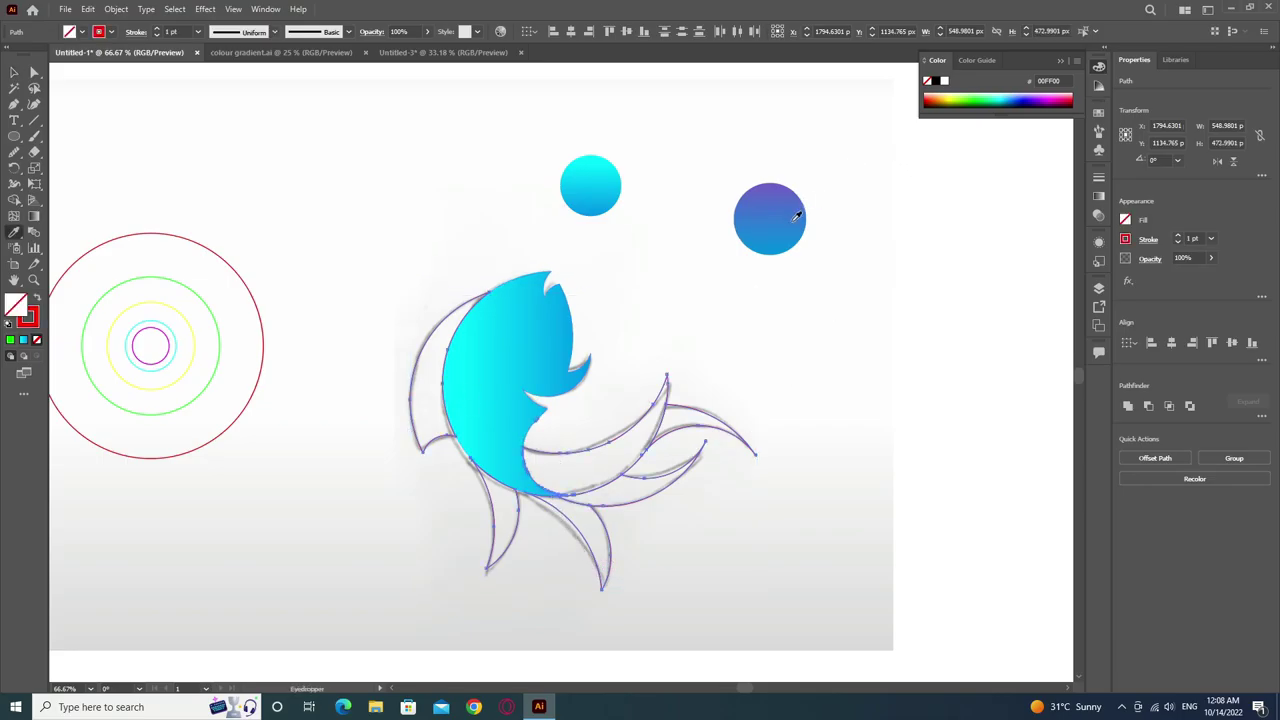
{"action": "left_click", "coordinate": [797, 216]}
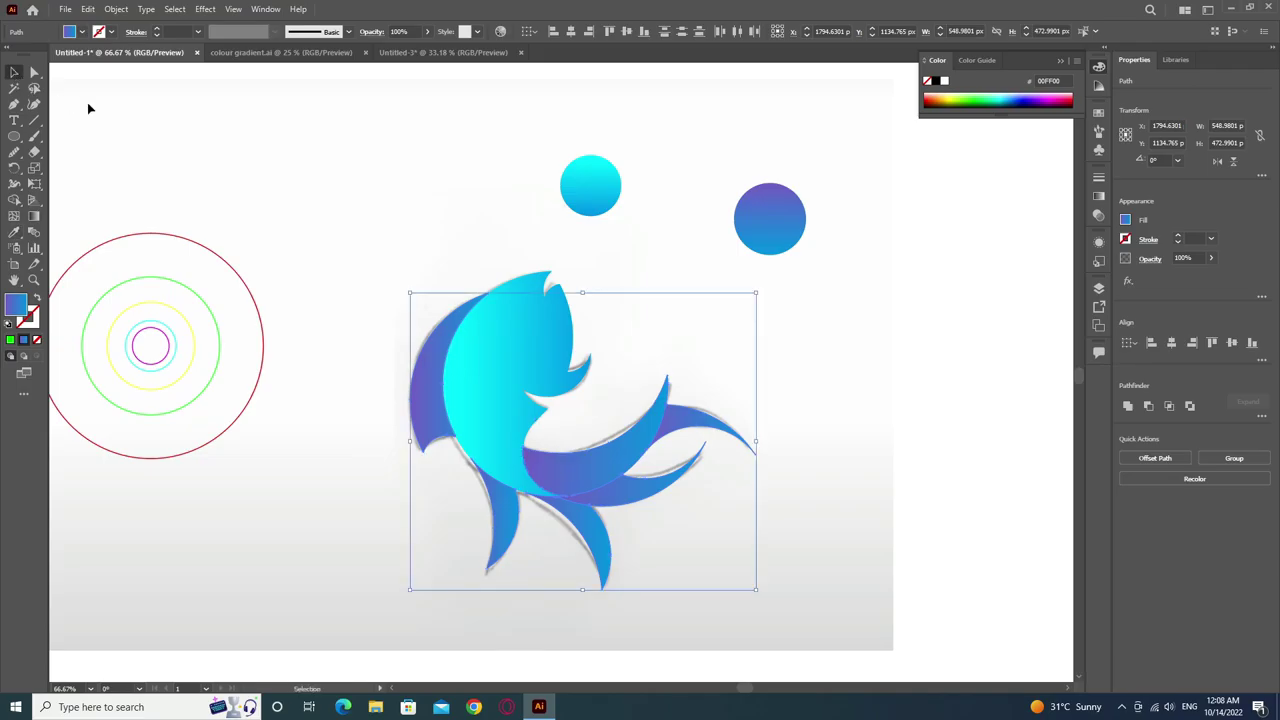
{"action": "left_click", "coordinate": [295, 186]}
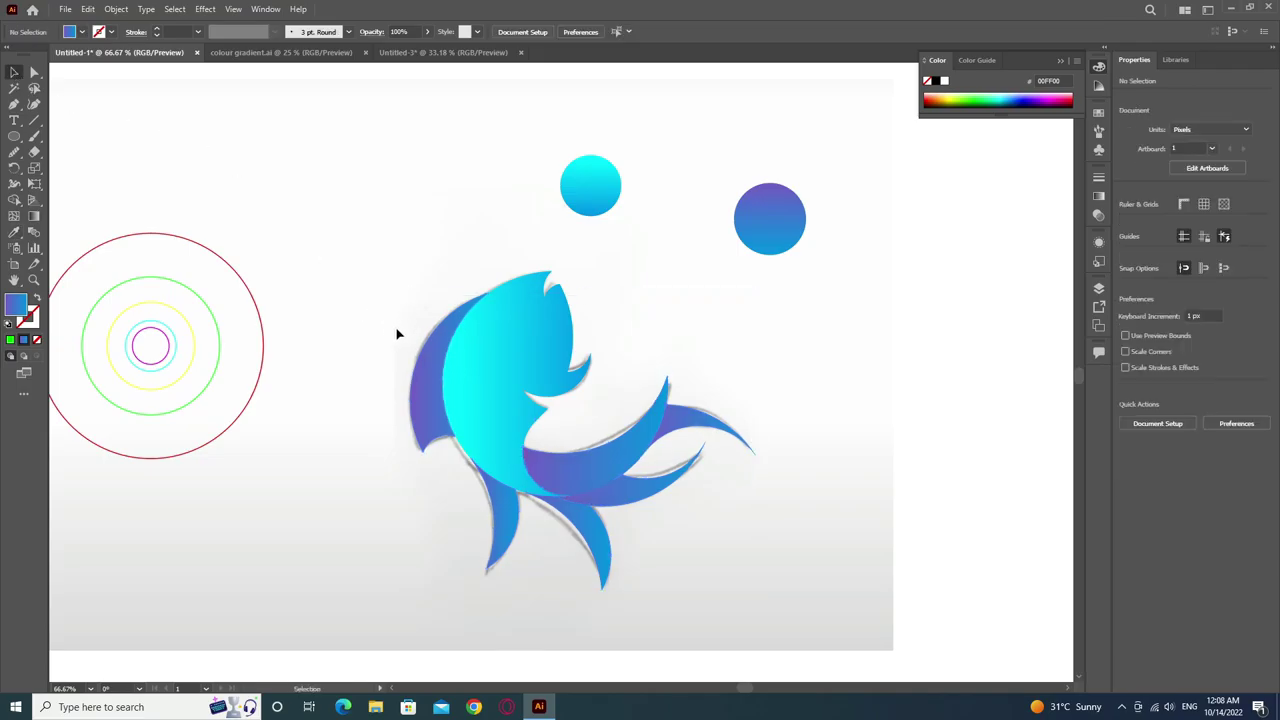
{"action": "left_click", "coordinate": [116, 9]}
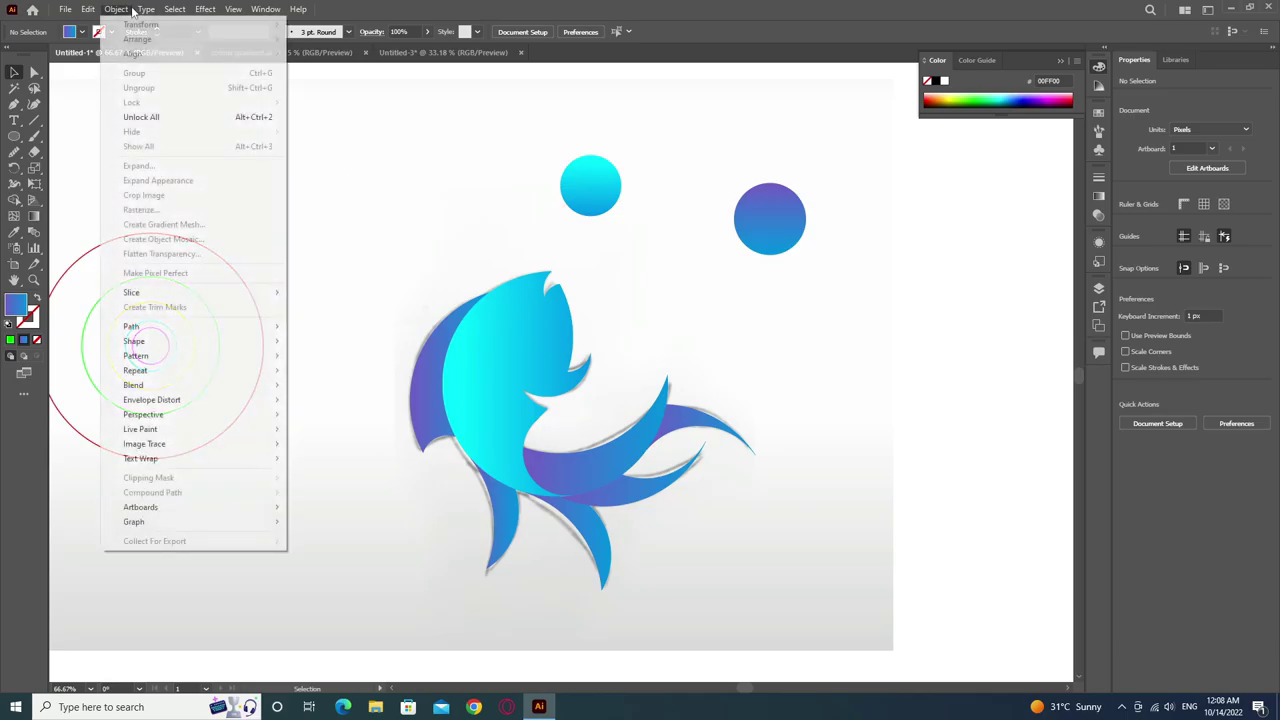
Unlock the pencil sketch with Object > Unlock All and delete it.
{"action": "left_click", "coordinate": [170, 118]}
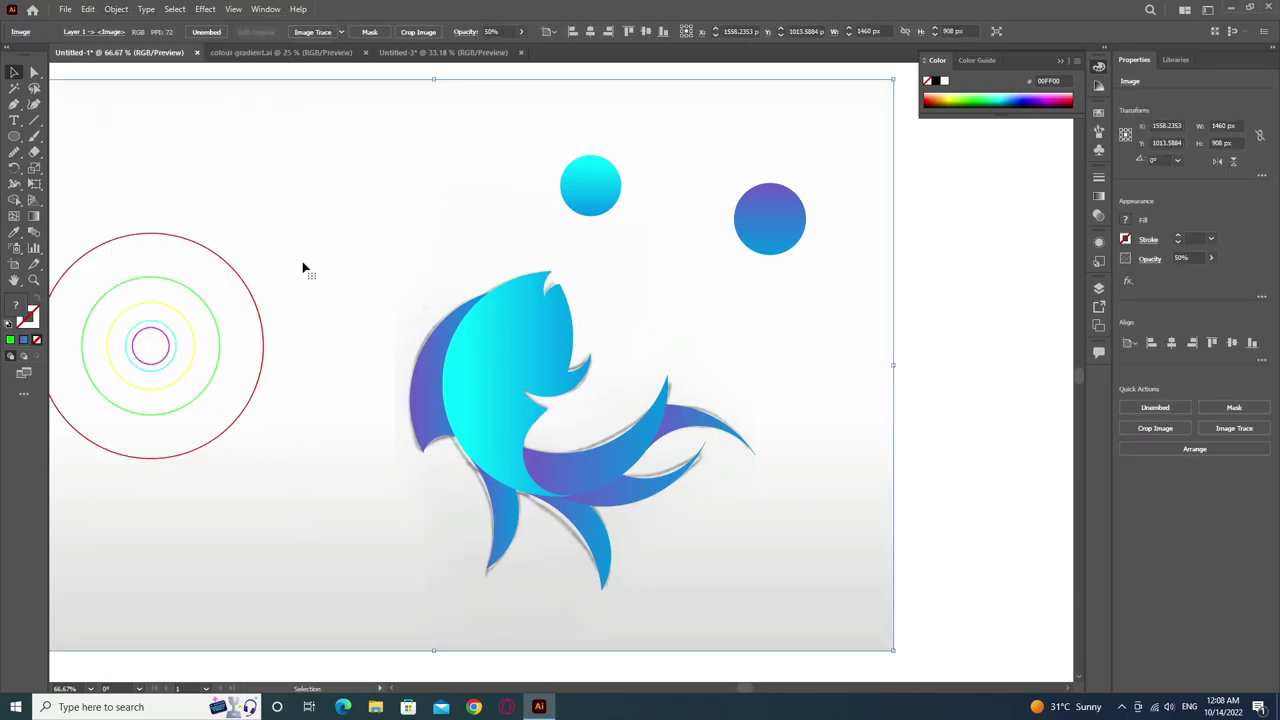
{"action": "key", "text": "Delete"}
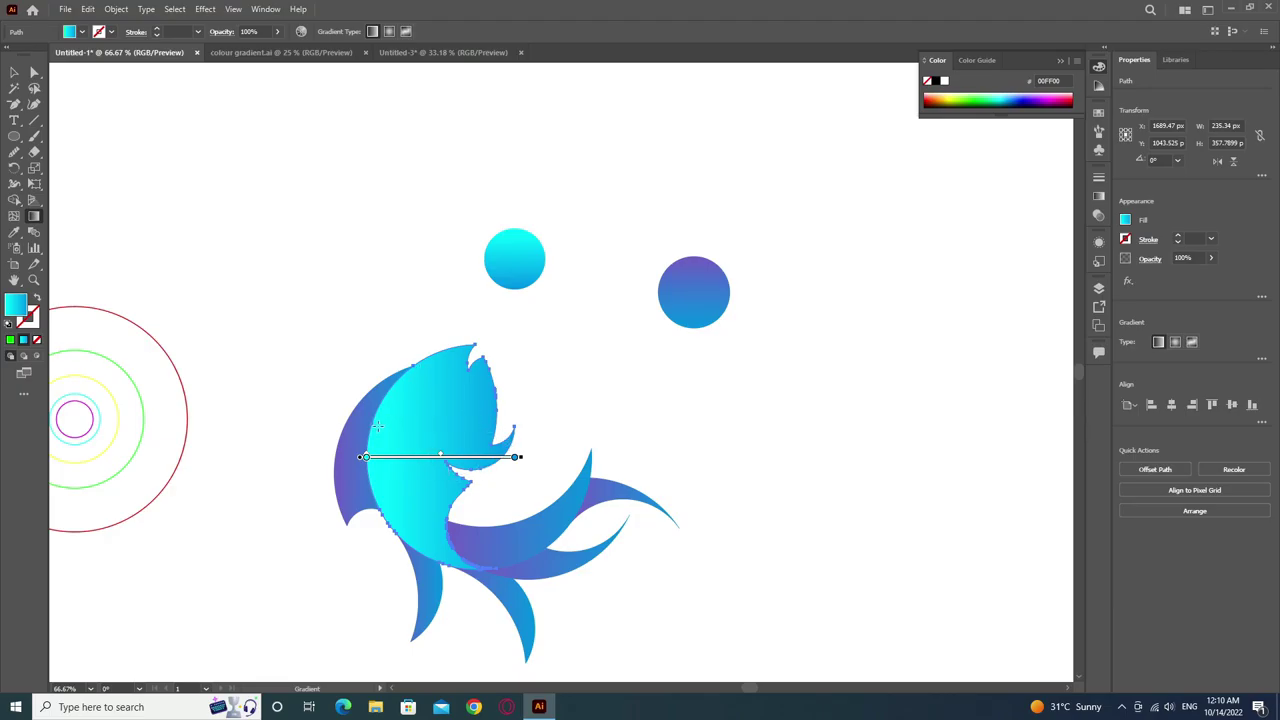
Redraw the gradient direction across the fish head, then select the purple crescent pieces for gradient editing.
{"action": "left_click_drag", "start_coordinate": [366, 444], "coordinate": [511, 444]}
{"action": "left_click", "coordinate": [351, 440]}
{"action": "key", "text": "g"}
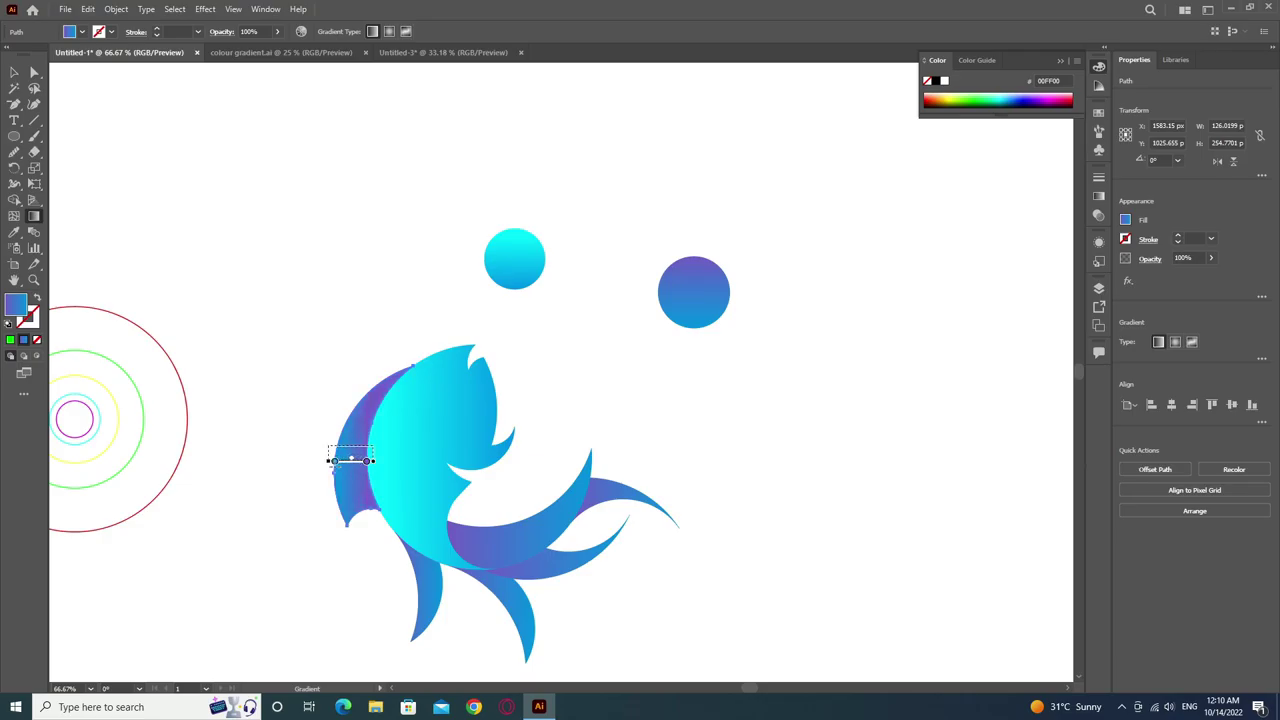
{"action": "left_click", "coordinate": [521, 541]}
{"action": "key", "text": "g"}
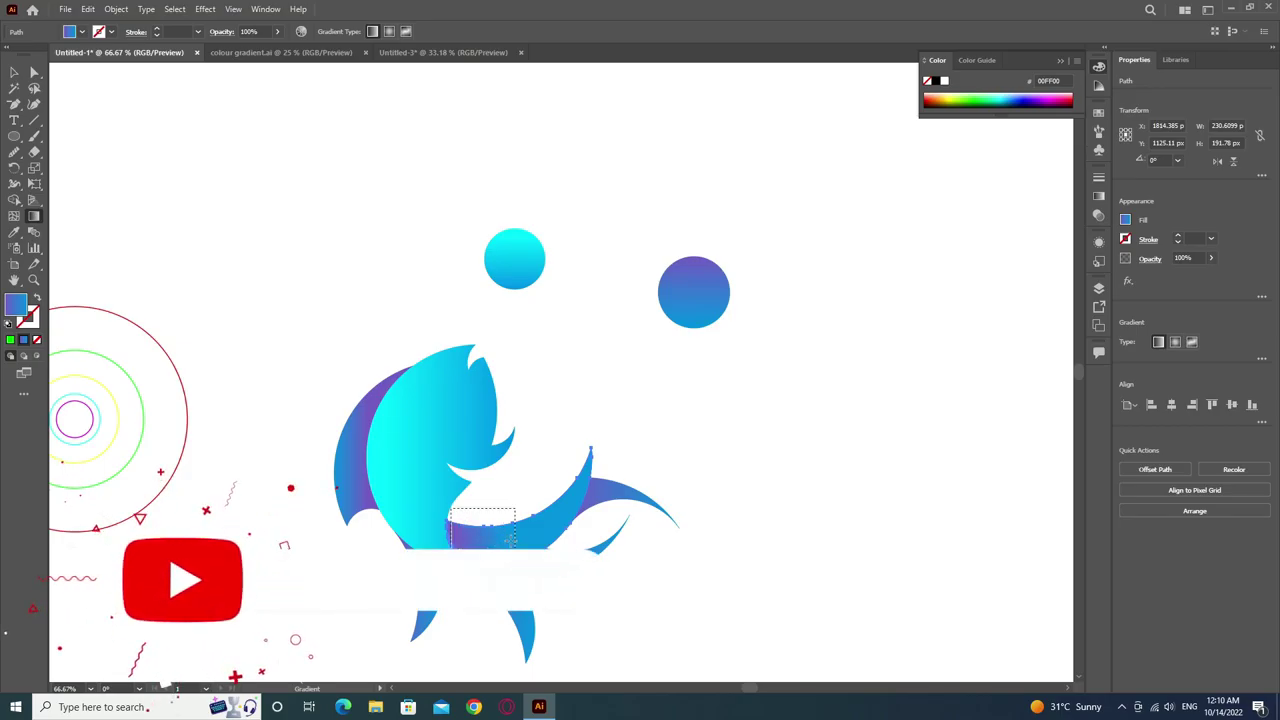
Angle the lower crescent's blue-purple gradient diagonally toward its upper-right tip.
{"action": "left_click_drag", "start_coordinate": [475, 548], "coordinate": [593, 461]}
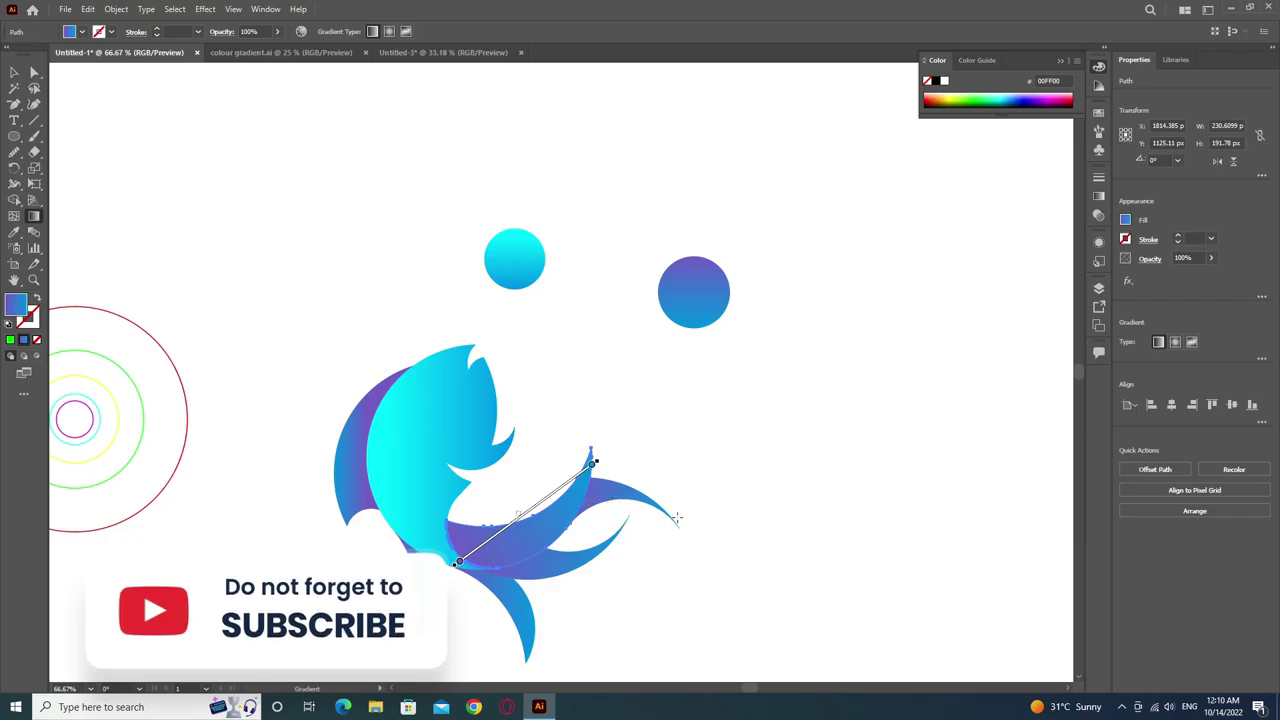
{"action": "left_click_drag", "start_coordinate": [675, 527], "coordinate": [621, 497]}
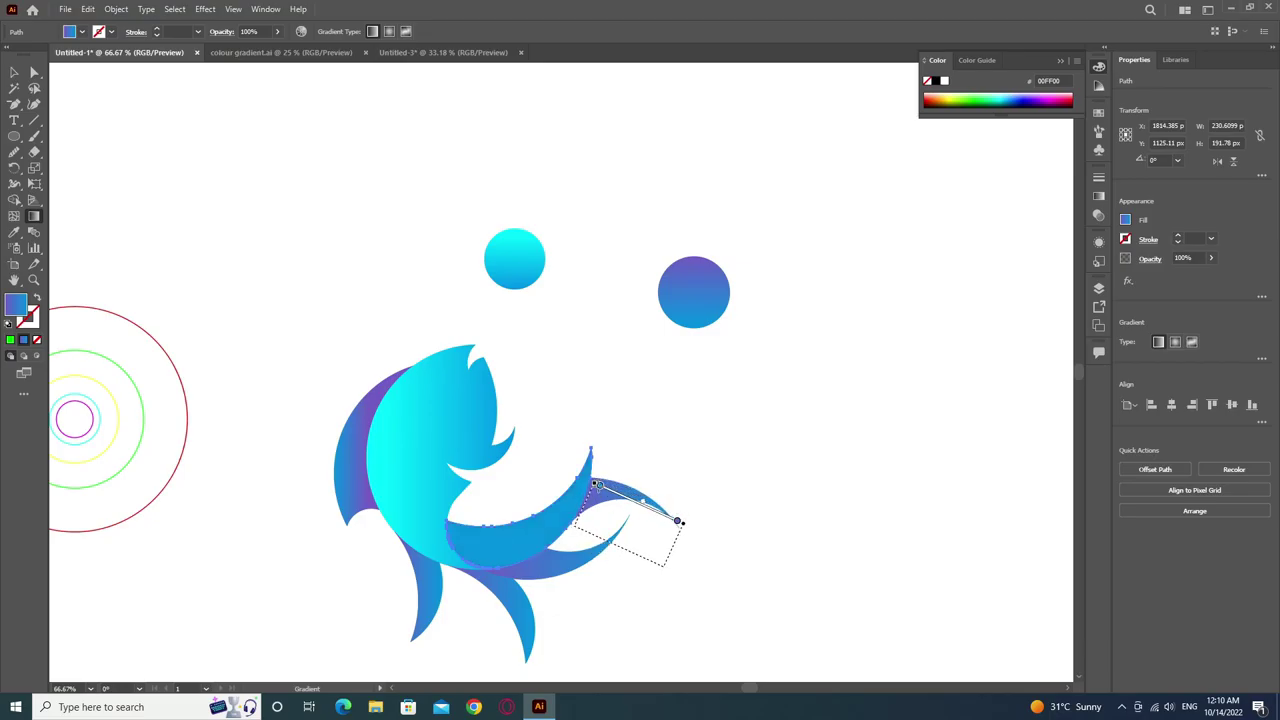
{"action": "left_click_drag", "start_coordinate": [580, 525], "coordinate": [665, 557]}
{"action": "key", "text": "ctrl+z"}
{"action": "key", "text": "ctrl+shift+z"}
{"action": "key", "text": "ctrl+z"}
Reshape the selected fin's gradient into a short diagonal across it.
{"action": "key", "text": "g"}
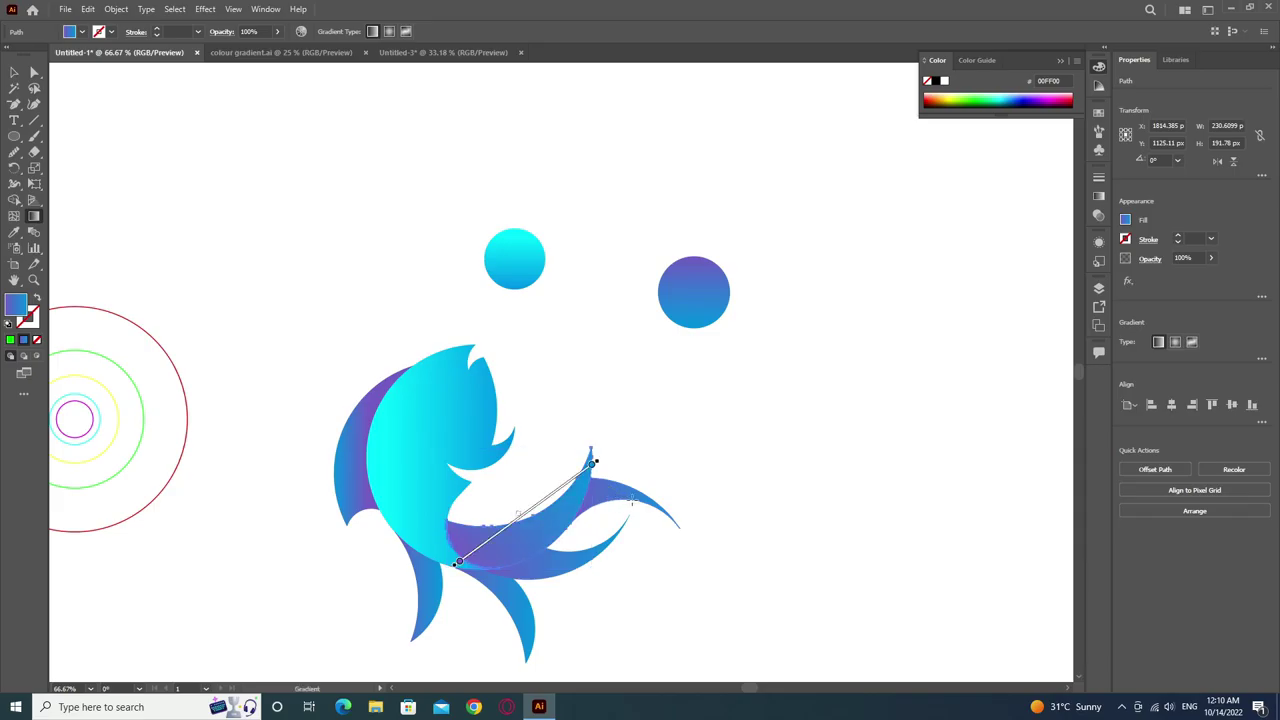
{"action": "mouse_move", "coordinate": [568, 503]}
{"action": "left_mouse_down"}
{"action": "mouse_move", "coordinate": [681, 503]}
{"action": "mouse_move", "coordinate": [592, 501]}
{"action": "left_mouse_up"}
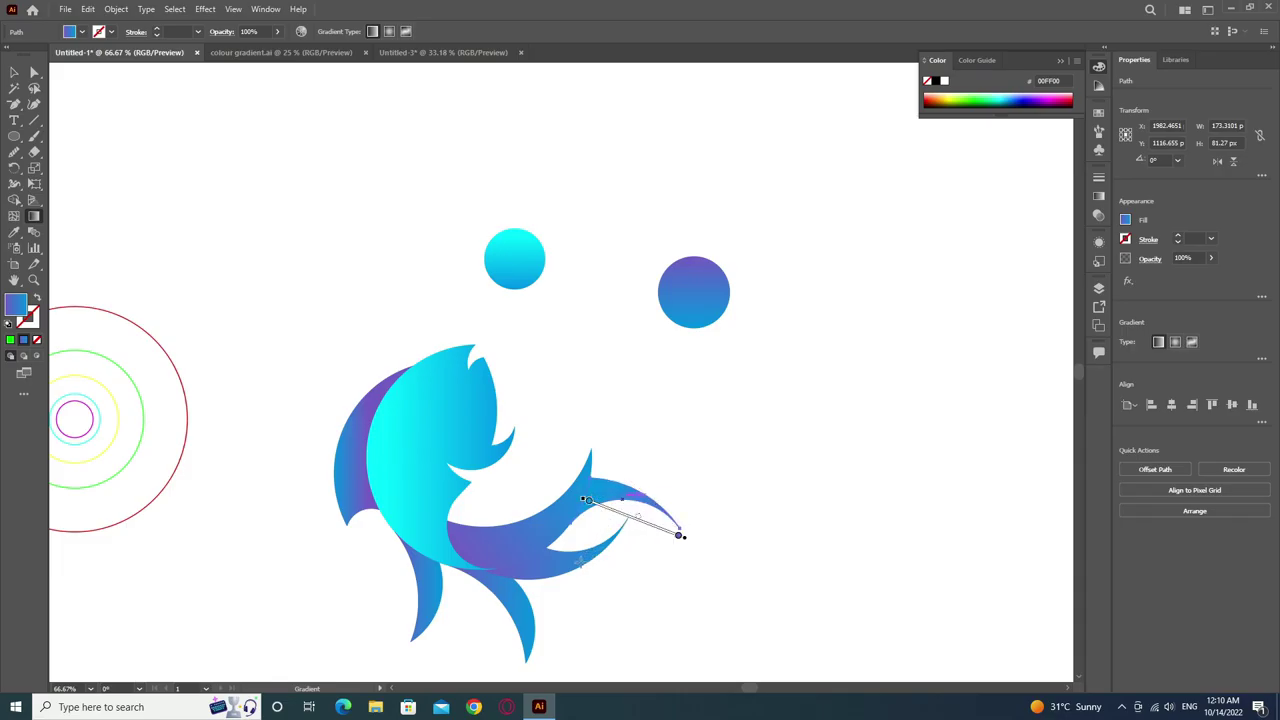
{"action": "left_click_drag", "start_coordinate": [478, 547], "coordinate": [632, 547]}
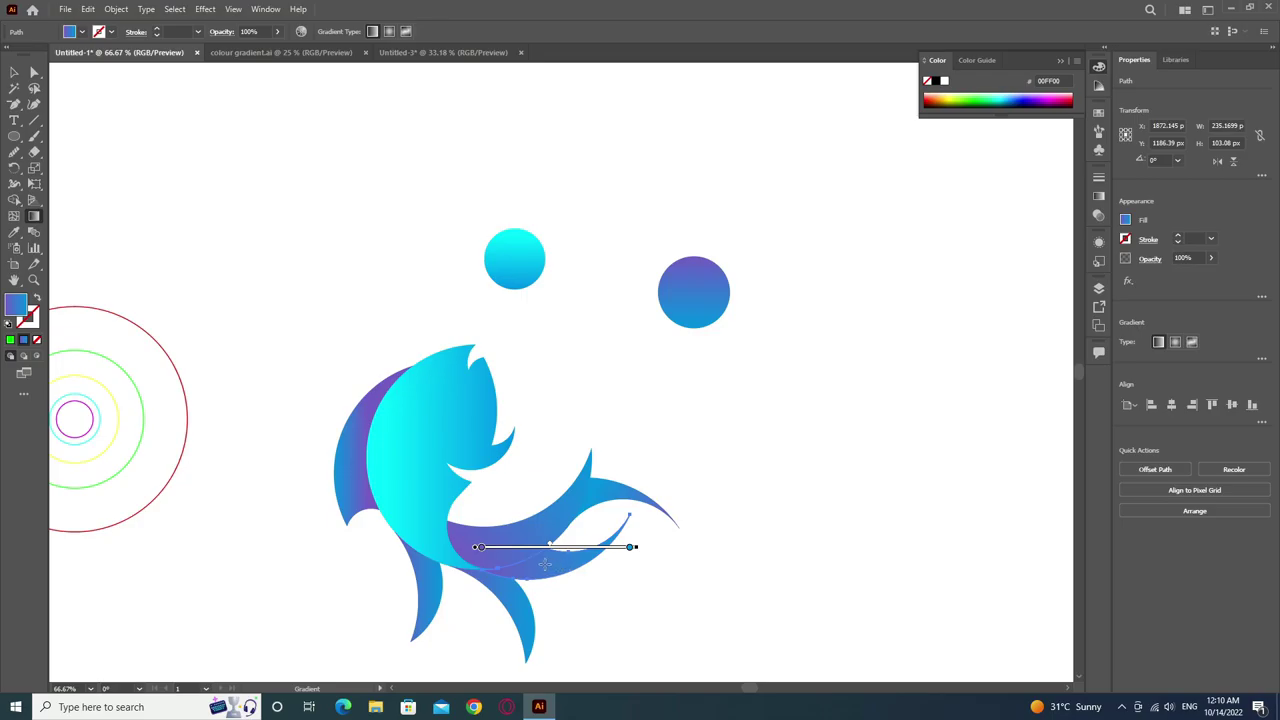
{"action": "left_click_drag", "start_coordinate": [590, 550], "coordinate": [523, 537]}
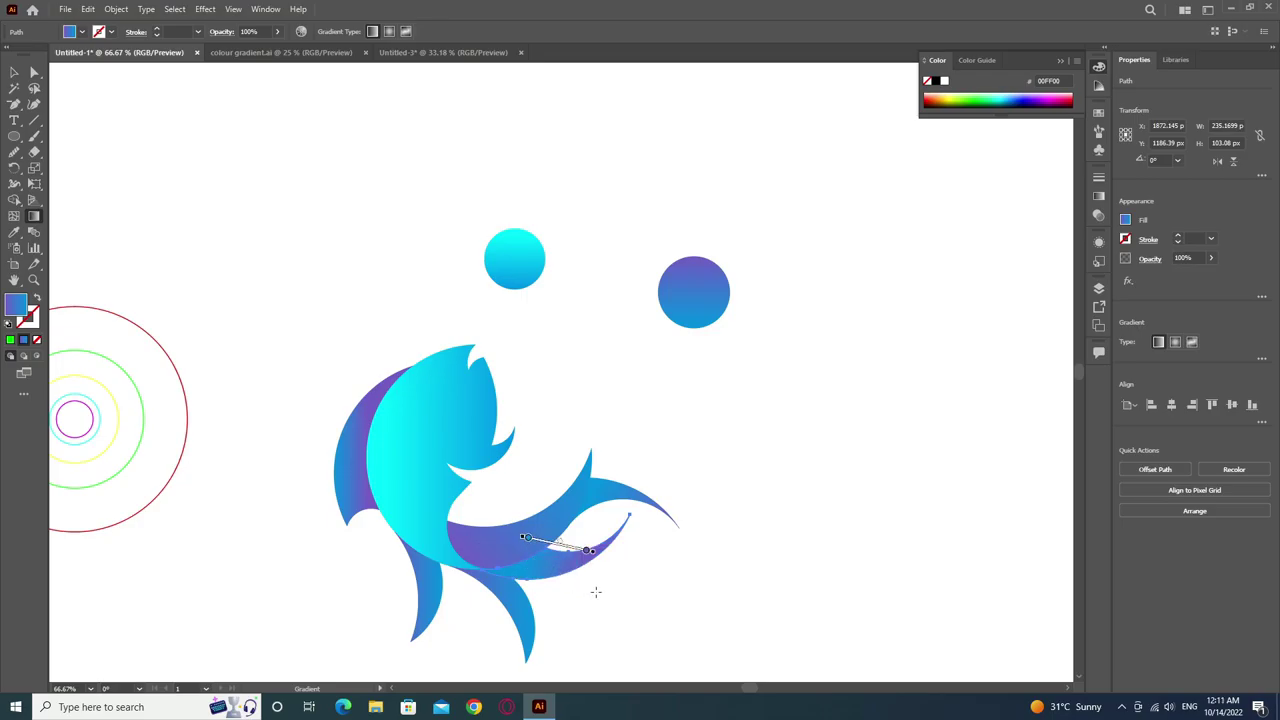
{"action": "key", "text": "v"}
Re-angle the upper tail fin's gradient to run toward its tip.
{"action": "left_click", "coordinate": [617, 503]}
{"action": "key", "text": "g"}
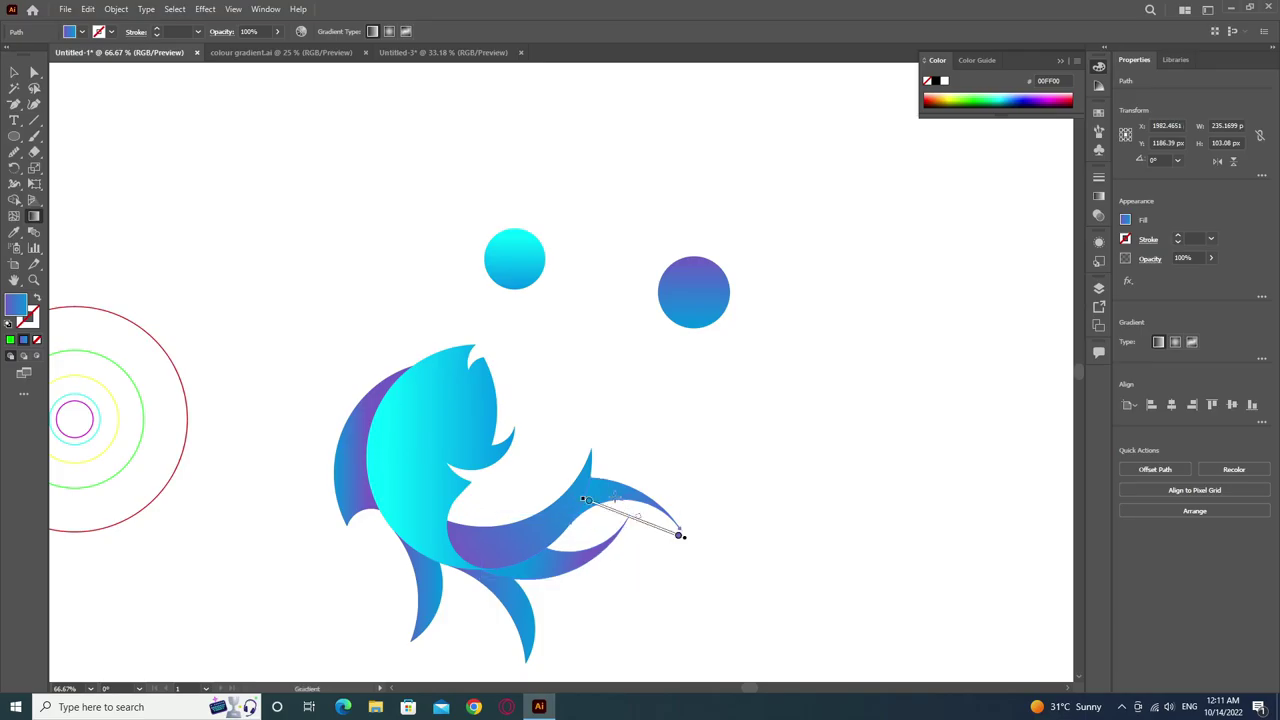
{"action": "left_click_drag", "start_coordinate": [592, 492], "coordinate": [677, 531]}
{"action": "key", "text": "v"}
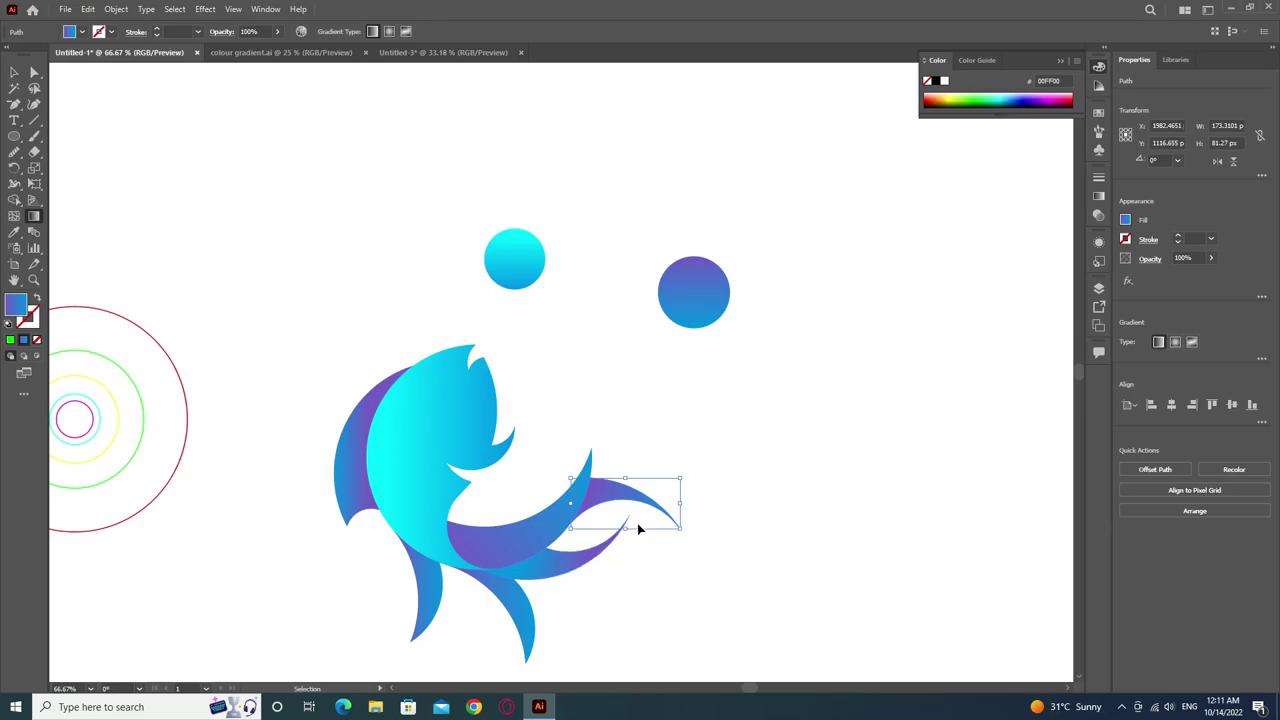
Redirect both lower fins' gradients to run top to bottom, then deselect.
{"action": "left_click", "coordinate": [507, 607]}
{"action": "key", "text": "g"}
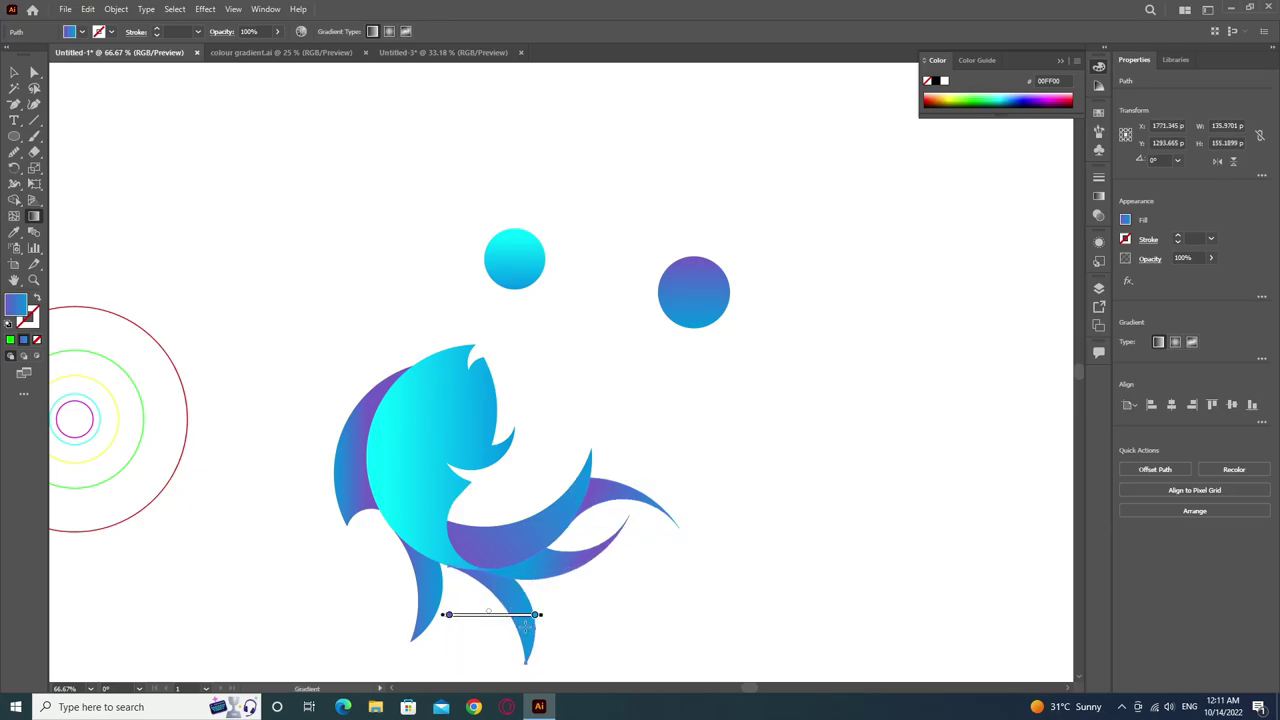
{"action": "left_click_drag", "start_coordinate": [482, 575], "coordinate": [527, 662]}
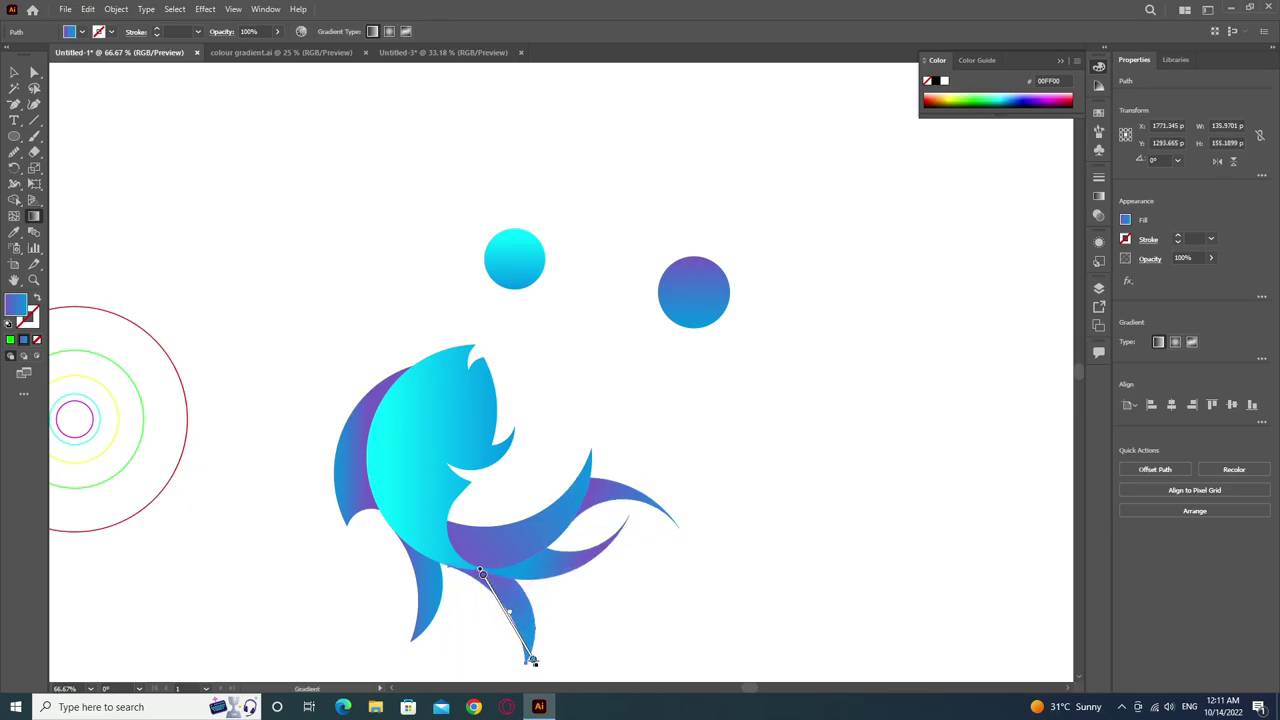
{"action": "key", "text": "v"}
{"action": "left_click", "coordinate": [408, 607]}
{"action": "key", "text": "g"}
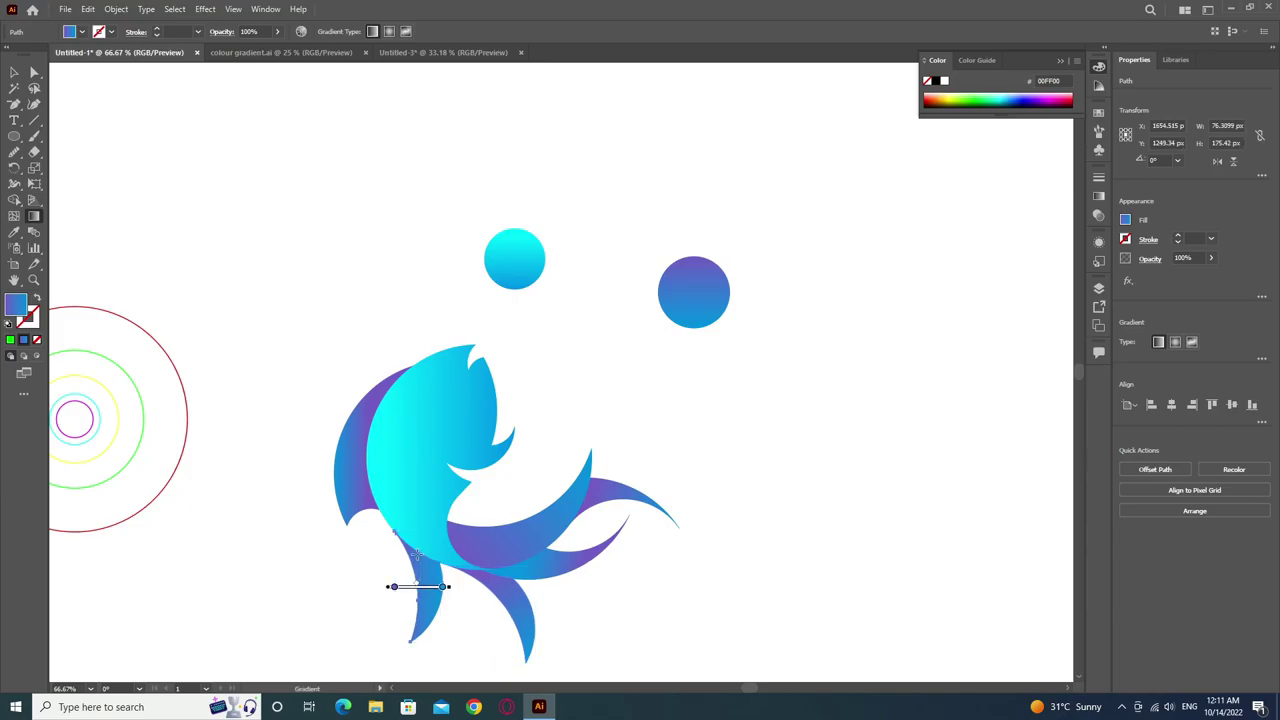
{"action": "left_click_drag", "start_coordinate": [417, 552], "coordinate": [417, 640]}
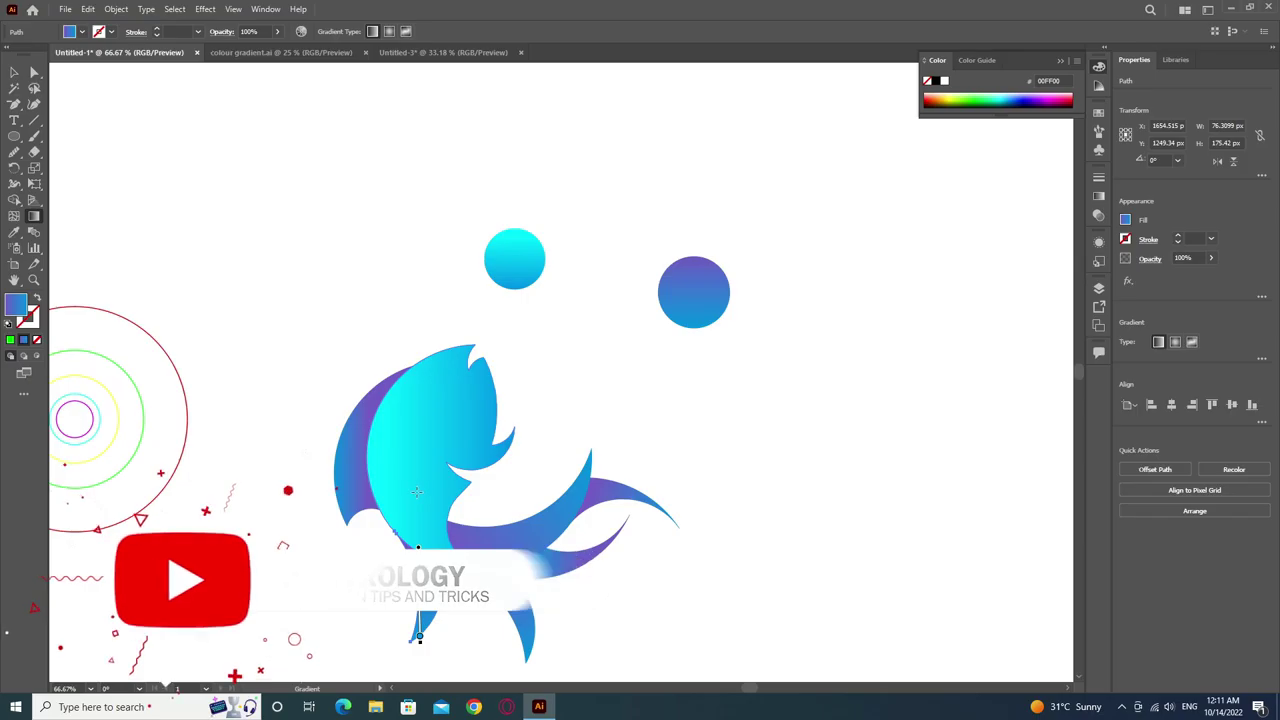
{"action": "key", "text": "v"}
{"action": "left_click", "coordinate": [168, 152]}
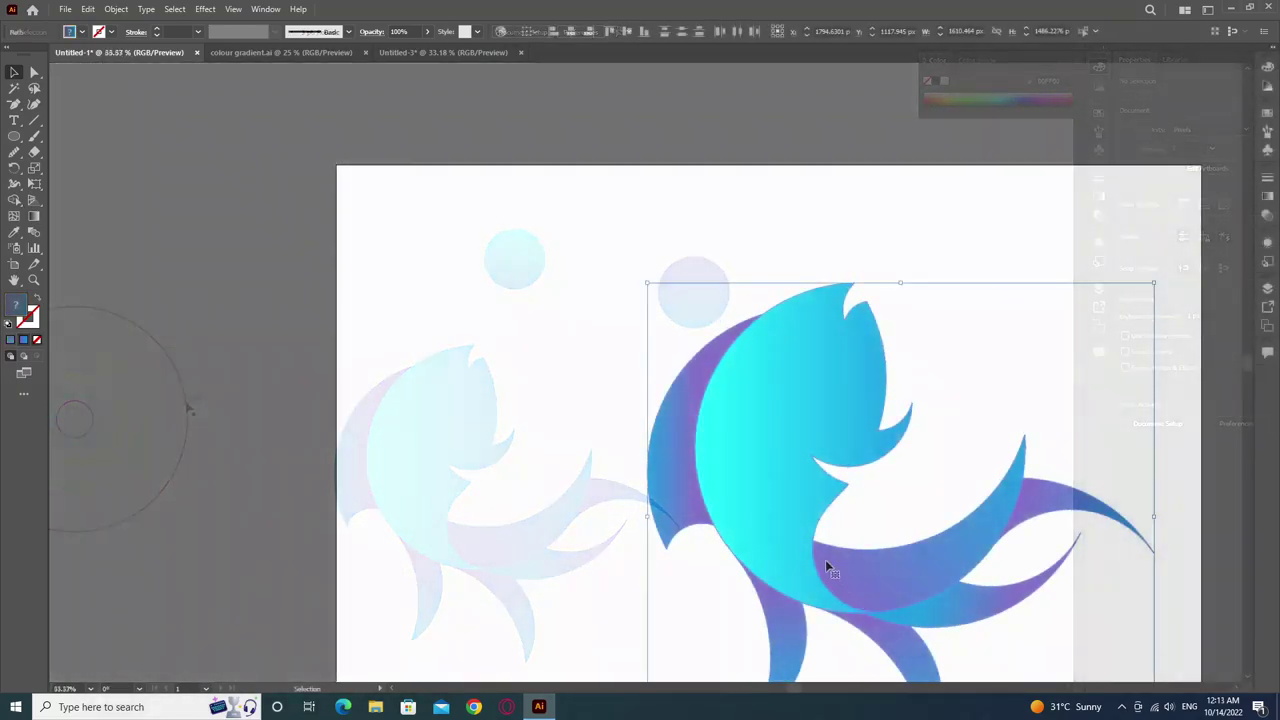
Move the fish onto the white artboard, deselect it, and zoom out to view the whole artboard.
{"action": "left_click_drag", "start_coordinate": [825, 567], "coordinate": [721, 507]}
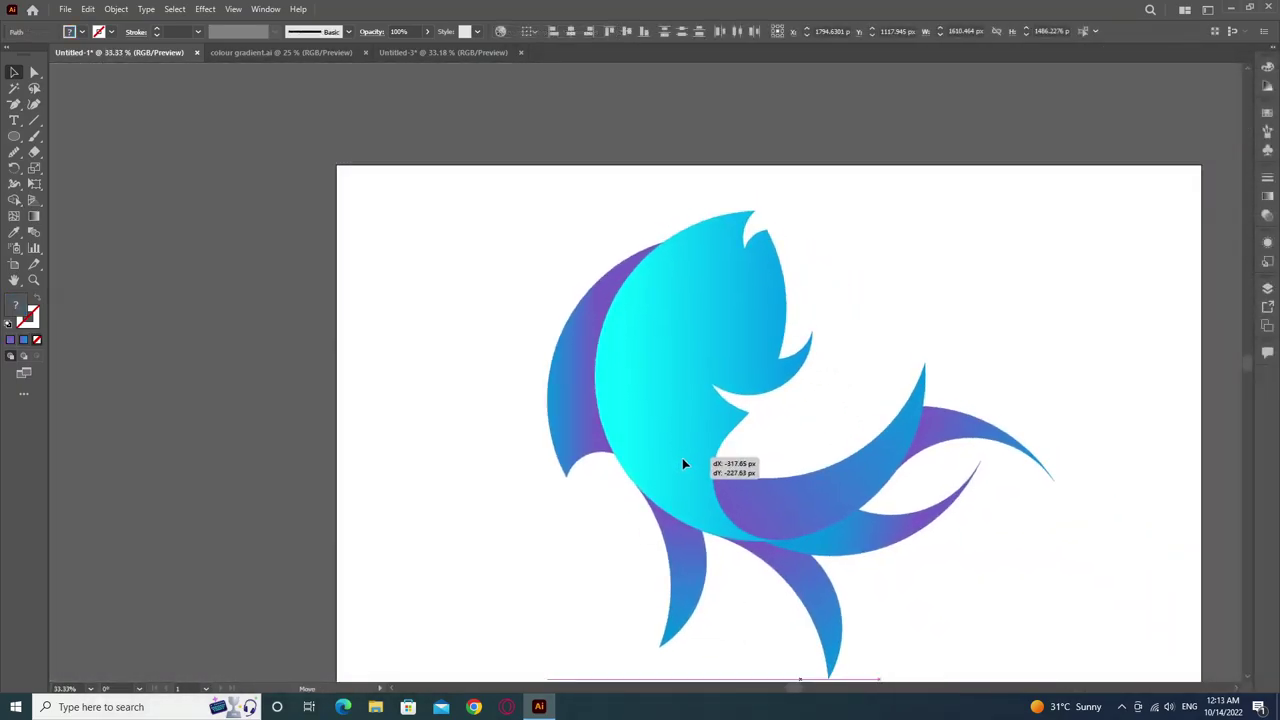
{"action": "left_click_drag", "start_coordinate": [900, 563], "coordinate": [725, 459]}
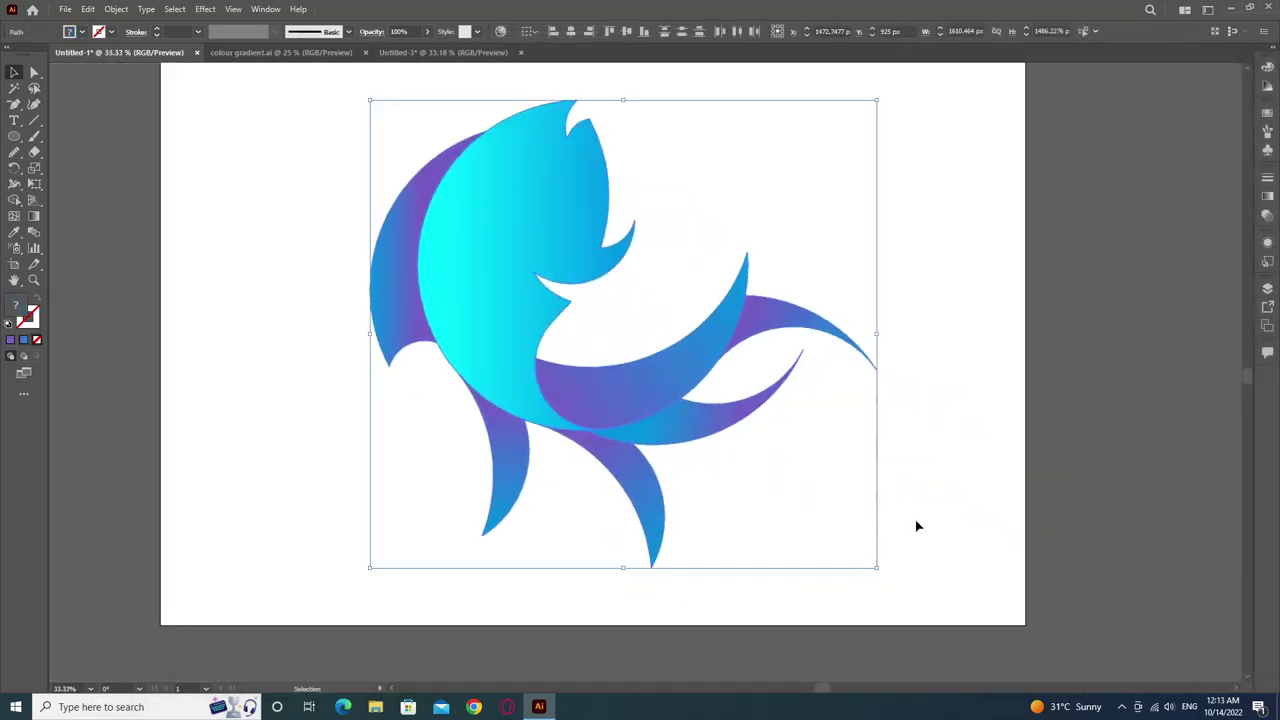
{"action": "left_click", "coordinate": [917, 526]}
{"action": "left_click", "coordinate": [700, 467], "text": "alt"}
{"action": "left_click", "coordinate": [803, 497], "text": "alt"}
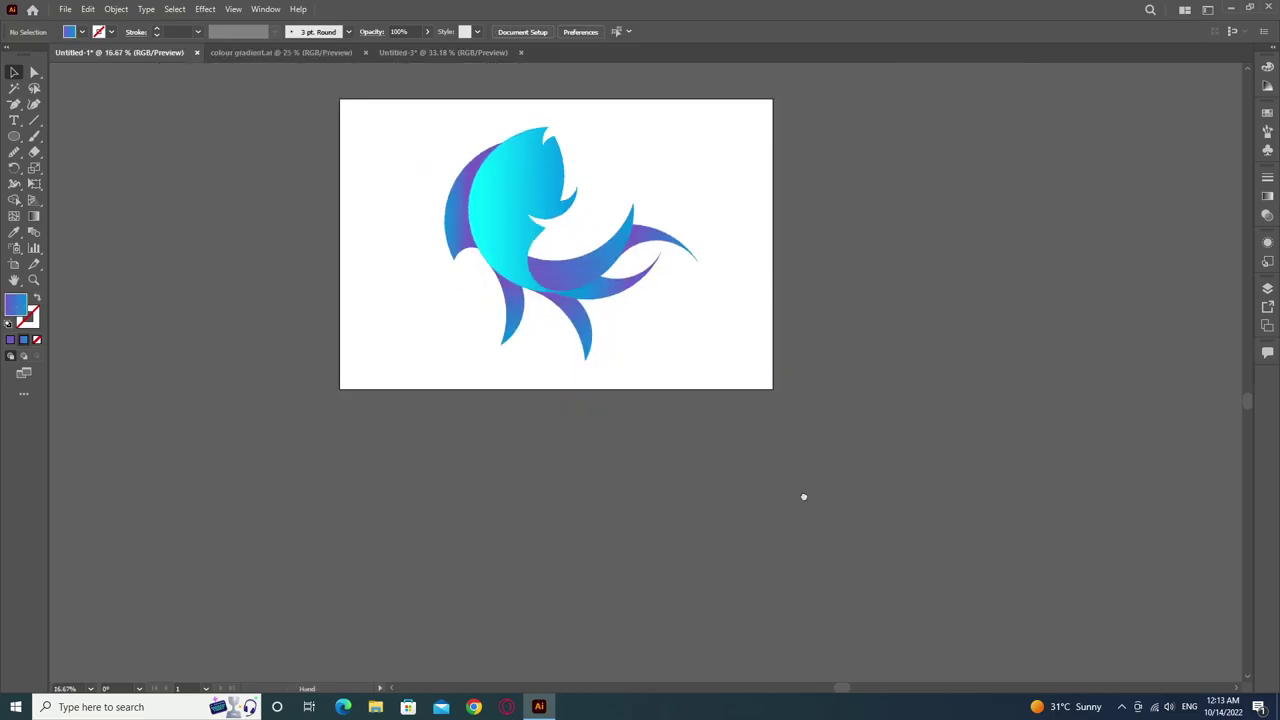
{"action": "left_click_drag", "start_coordinate": [803, 497], "coordinate": [936, 589]}
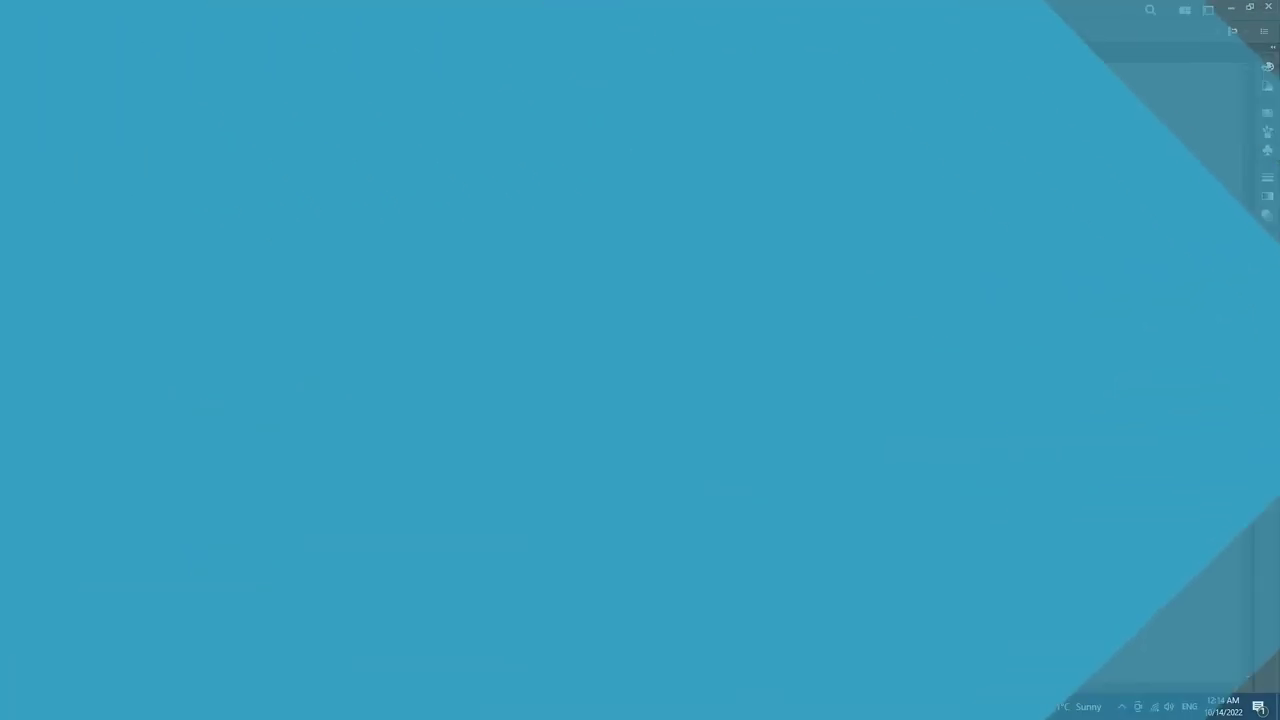